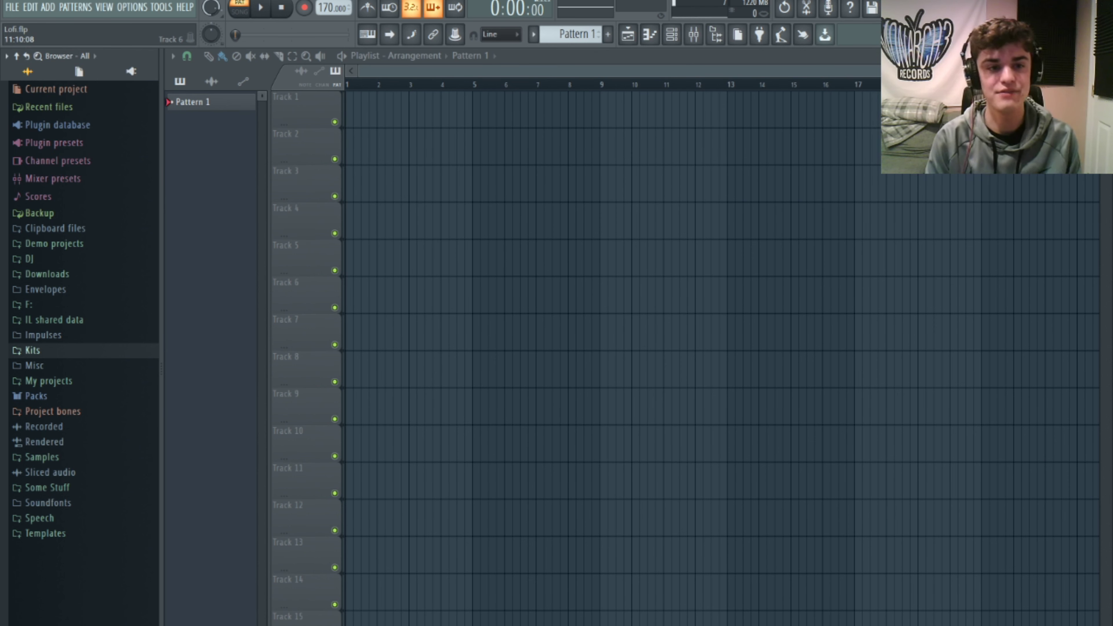
Show the channel rack and open the ElectraX channel's piano roll at the start of the pattern.
key("z")
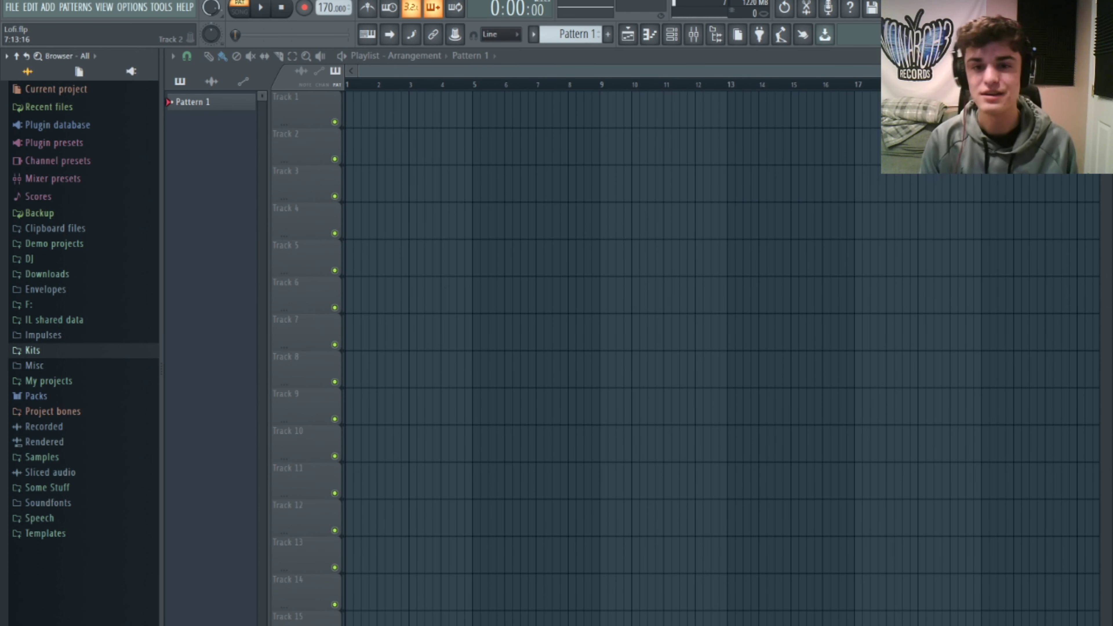
key("F6")
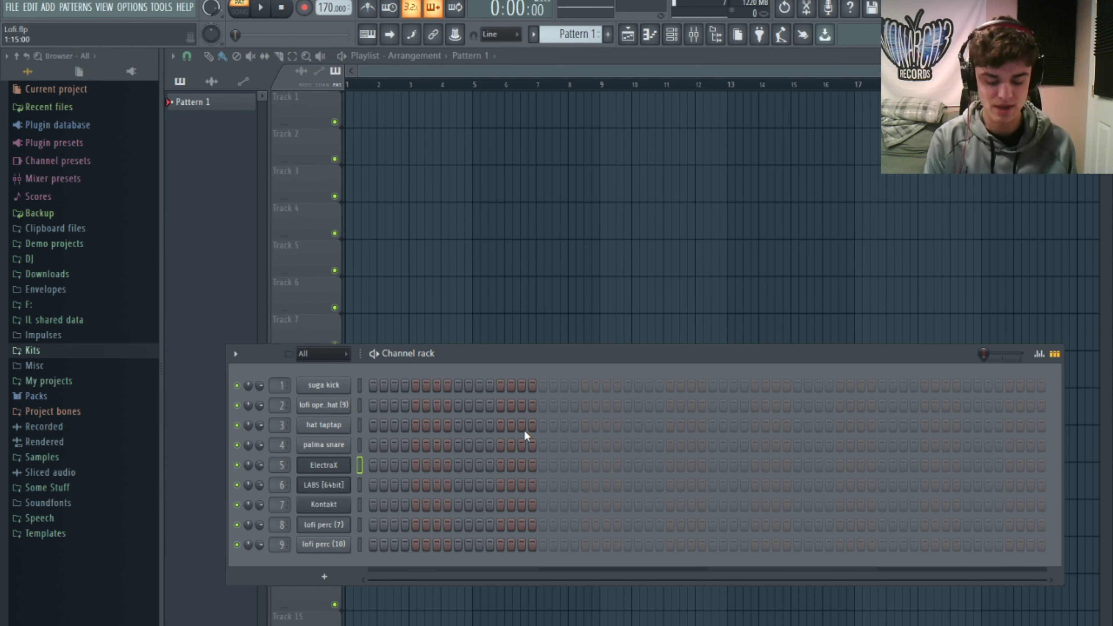
key("5")
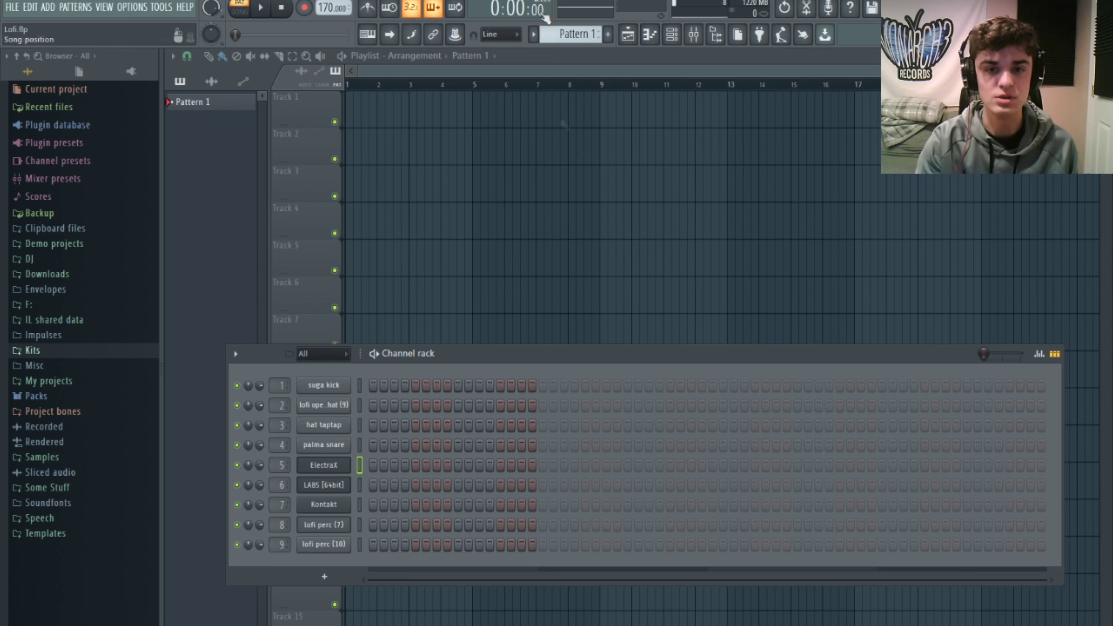
left_click(650, 34)
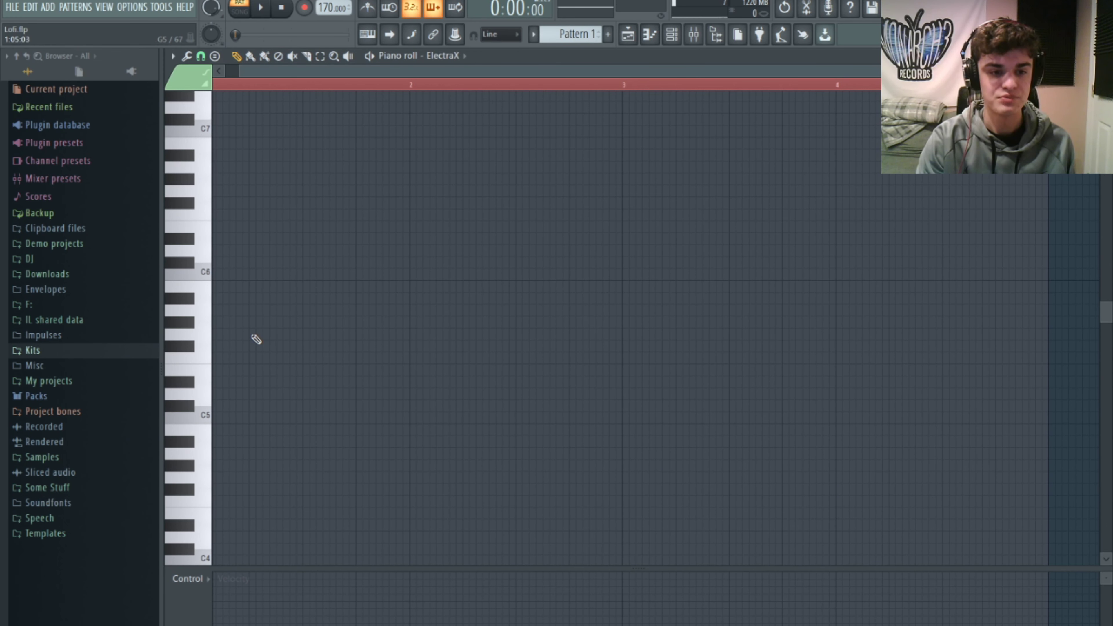
left_click_drag(541, 72, 380, 76)
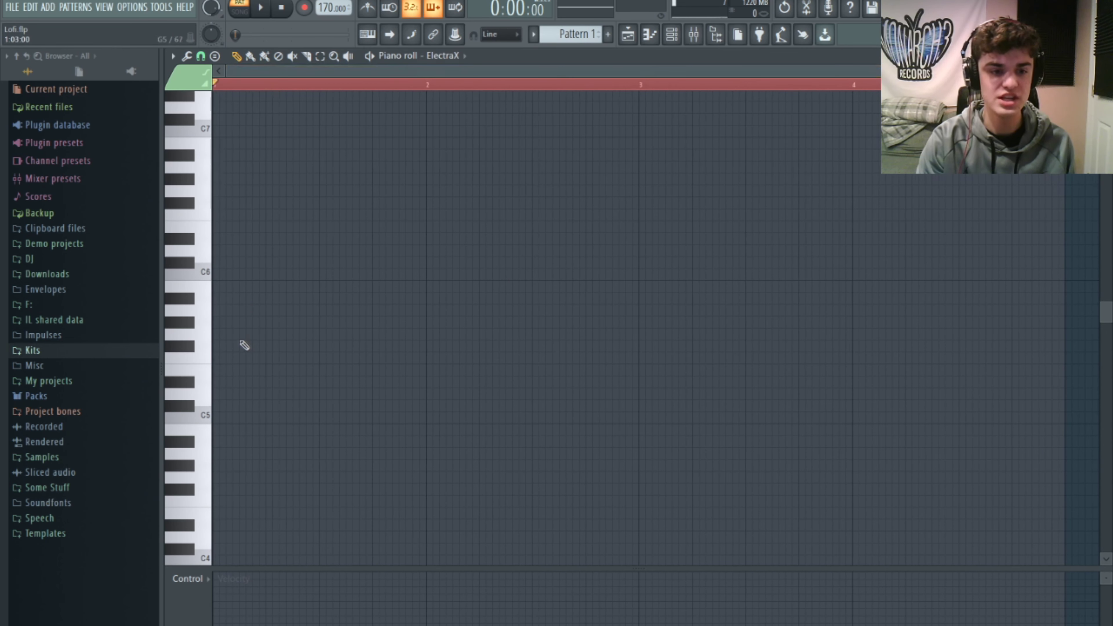
Place G5, B5 and D6 notes at the start of bar 1 as a triad.
left_click(239, 335)
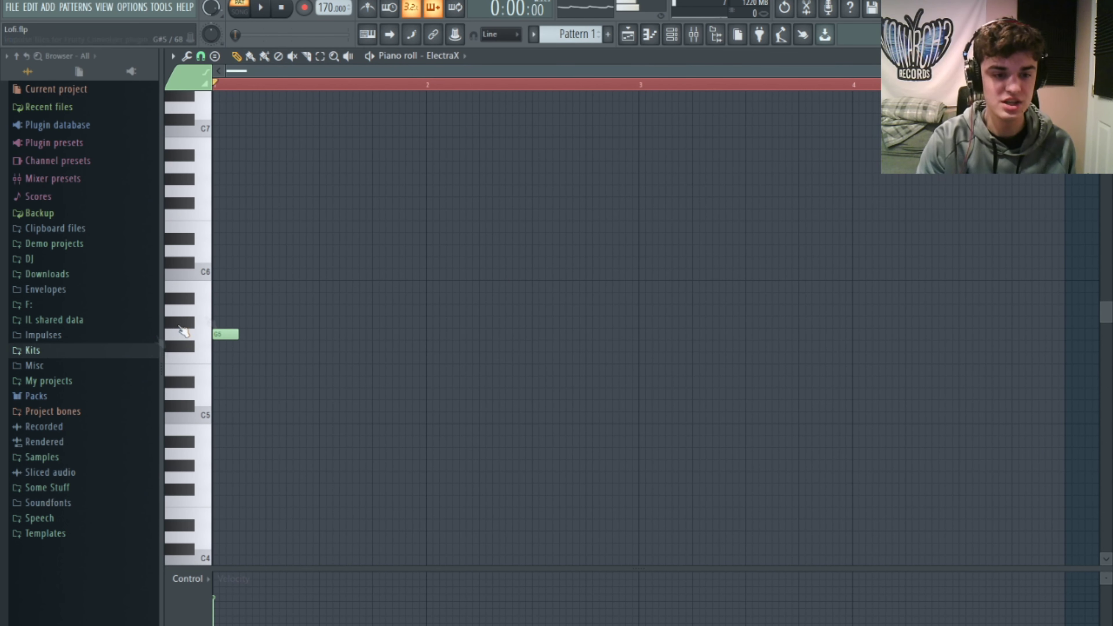
left_click(242, 287)
left_click(218, 251)
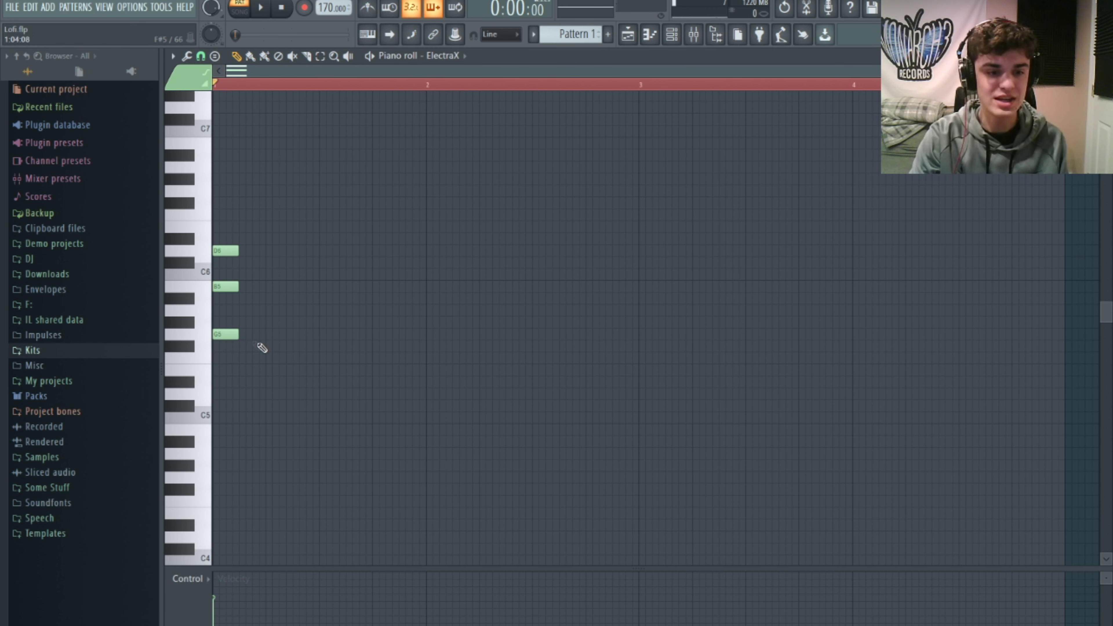
Audition the keys above G5 and add an F#6 note on top of the chord at the start of bar 1.
left_click(210, 338)
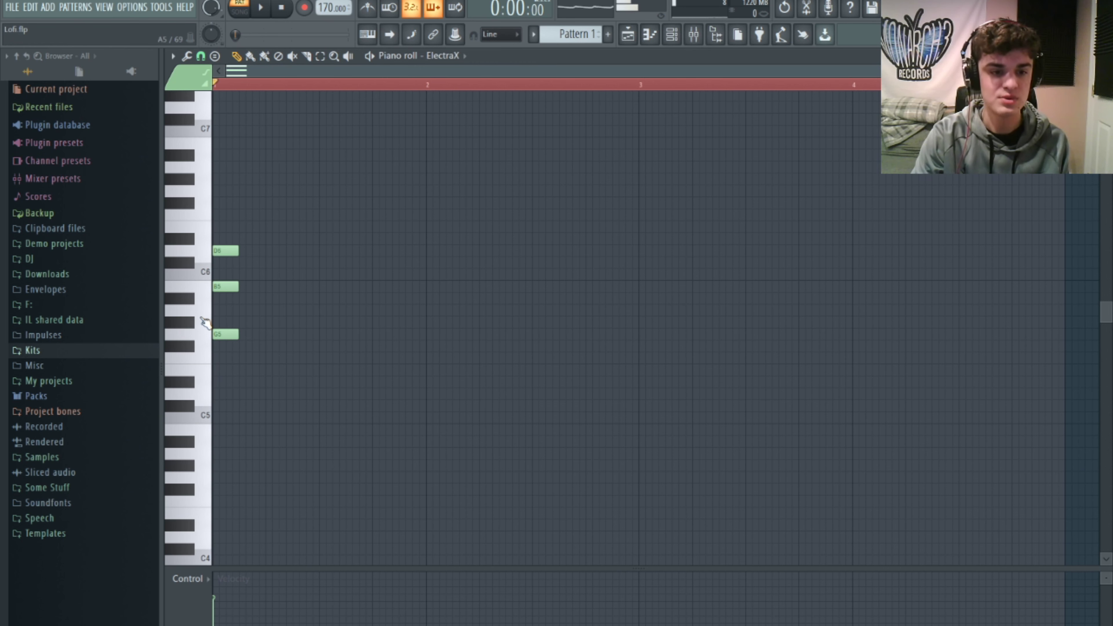
left_click(205, 321)
left_click(205, 293)
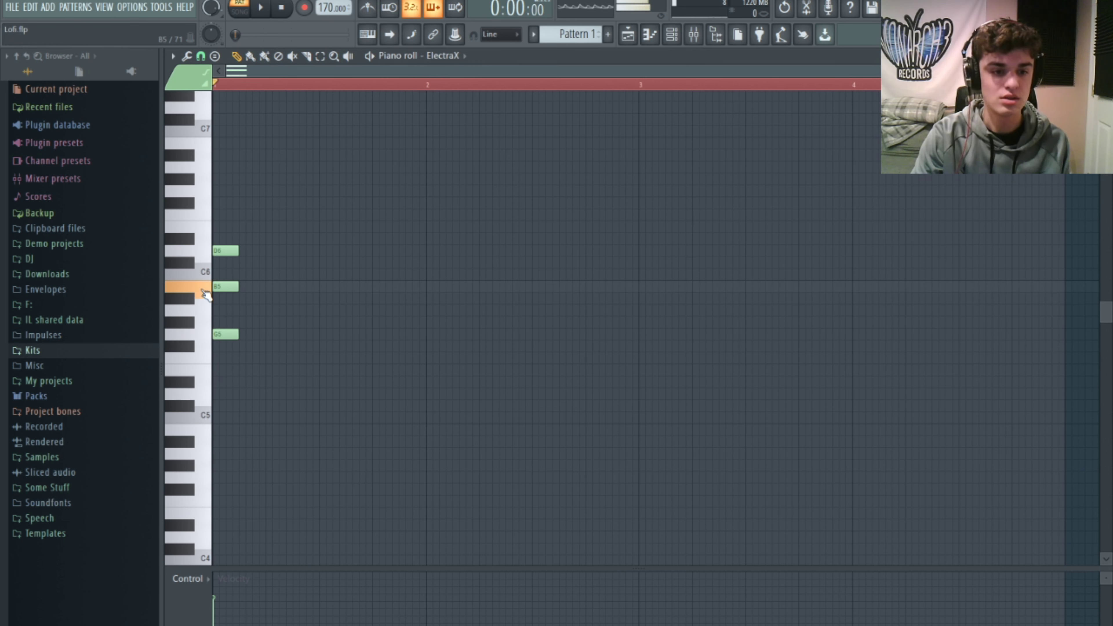
left_click(191, 266)
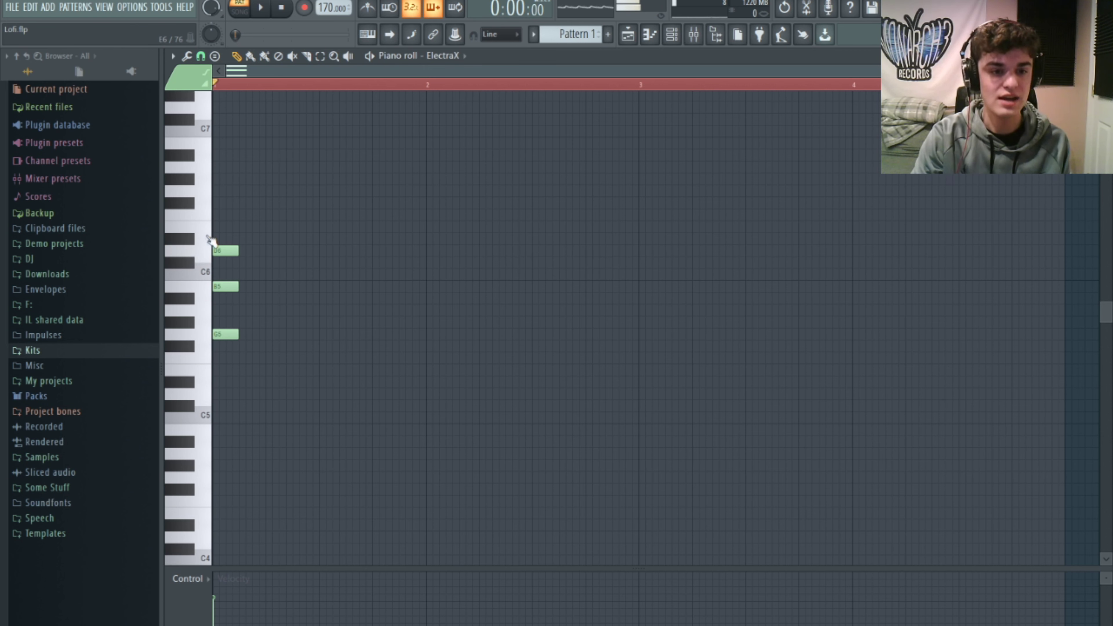
left_click(196, 203)
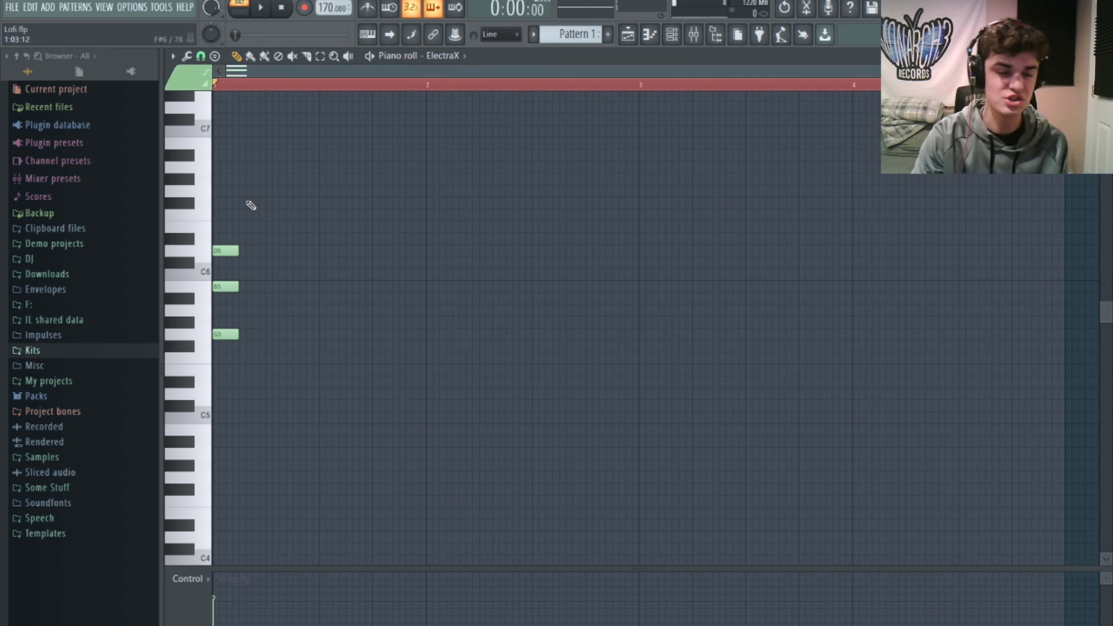
left_click(224, 203)
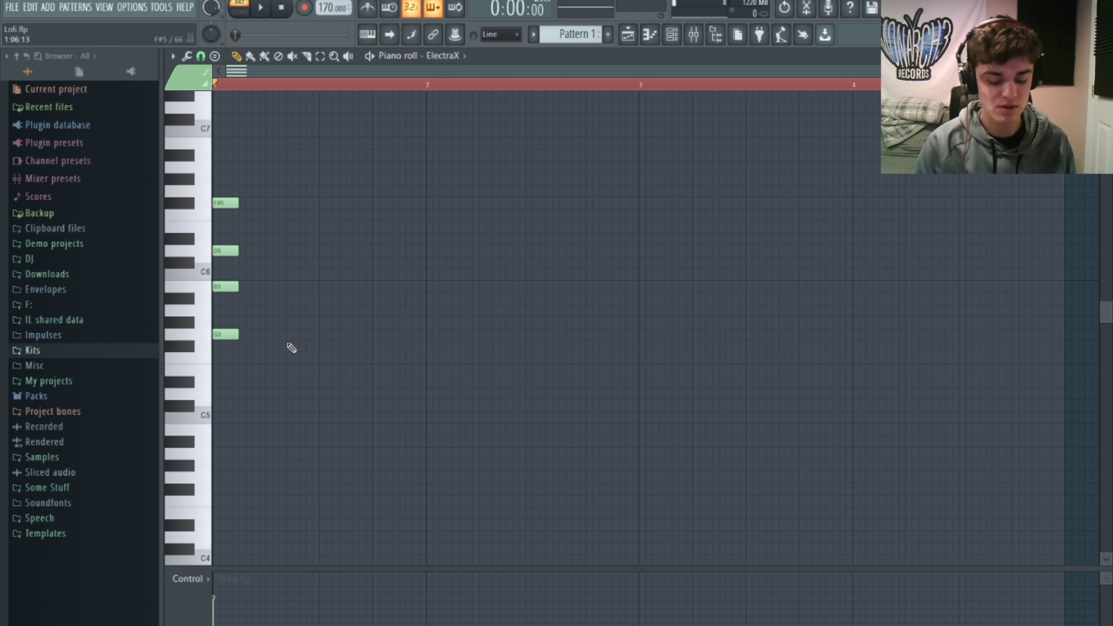
right_click(232, 204)
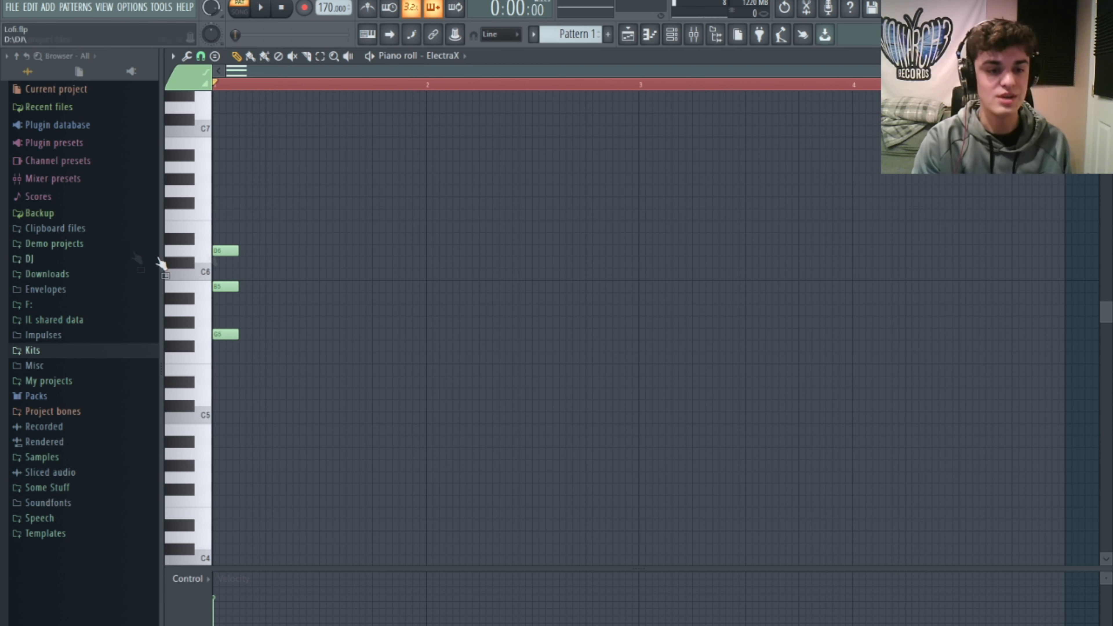
left_click(223, 203)
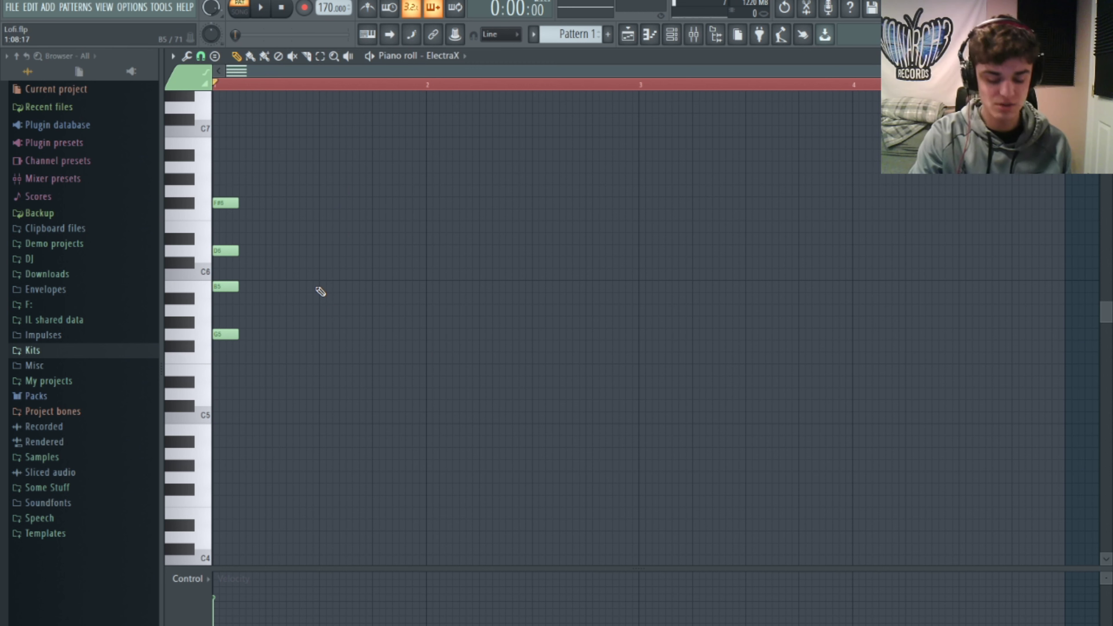
key("space")
key("space")
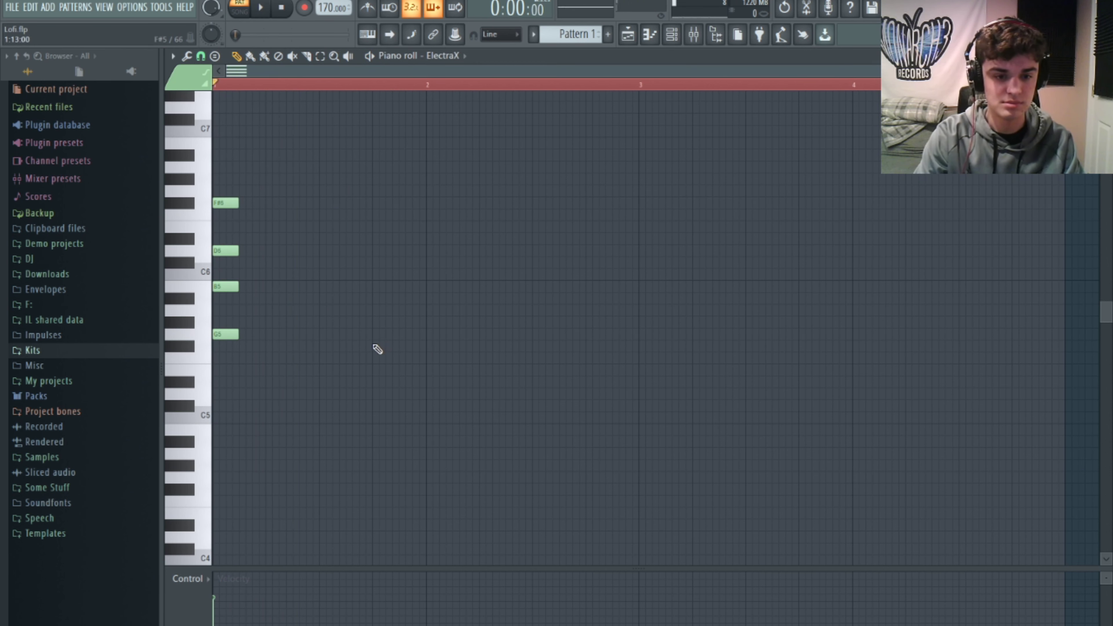
Add a second chord of F#5, A5, C#6 and E6 at step 13 of bar 1 and play it back.
left_click(376, 345)
left_click_drag(373, 320, 375, 310)
left_click(372, 262)
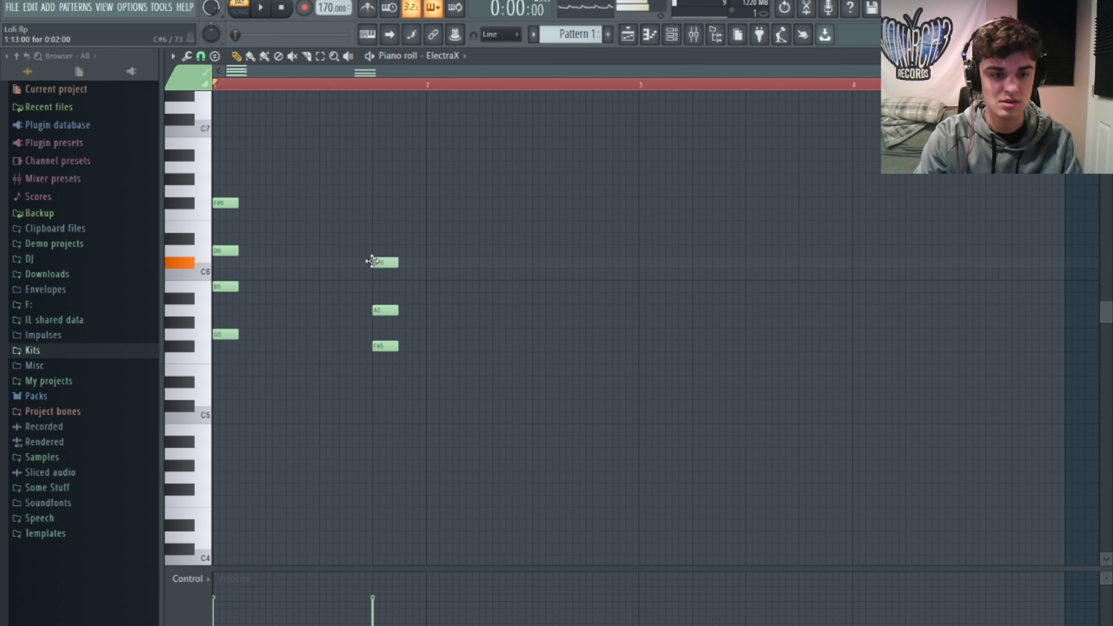
left_click(373, 227)
key("space")
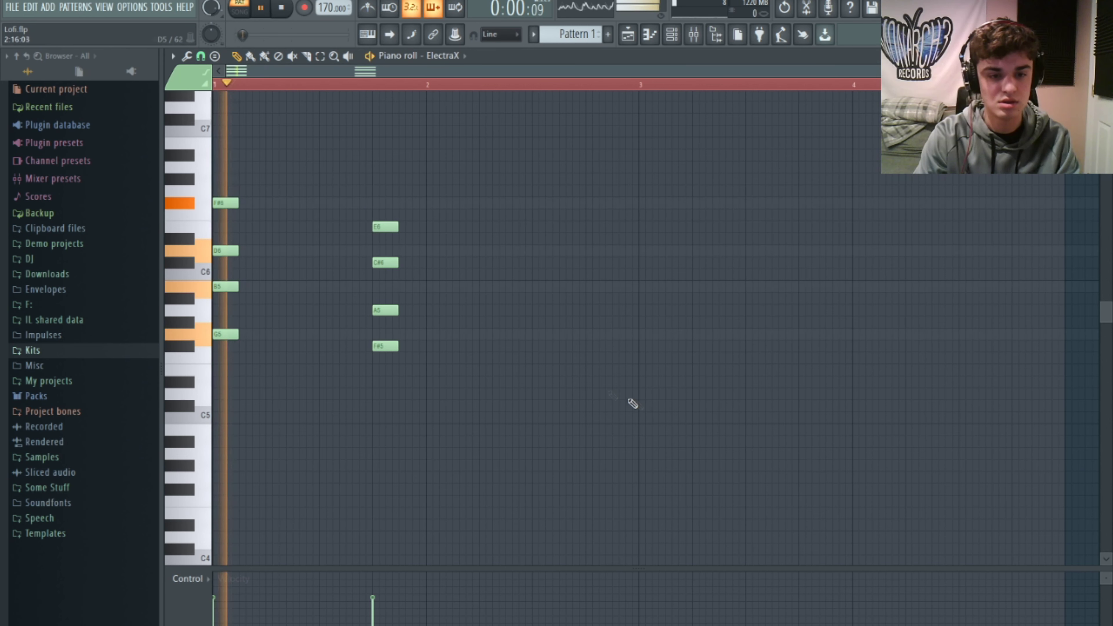
key("space")
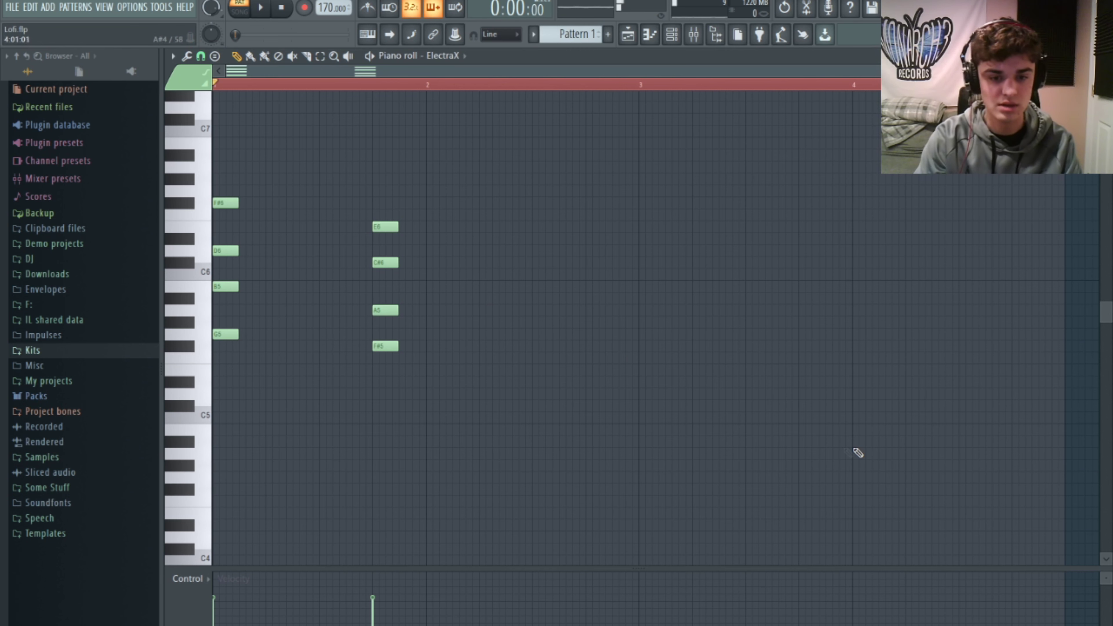
Add a third chord of C#5, E5, G#5 and B5 at the start of bar 3.
left_click_drag(636, 393, 637, 414)
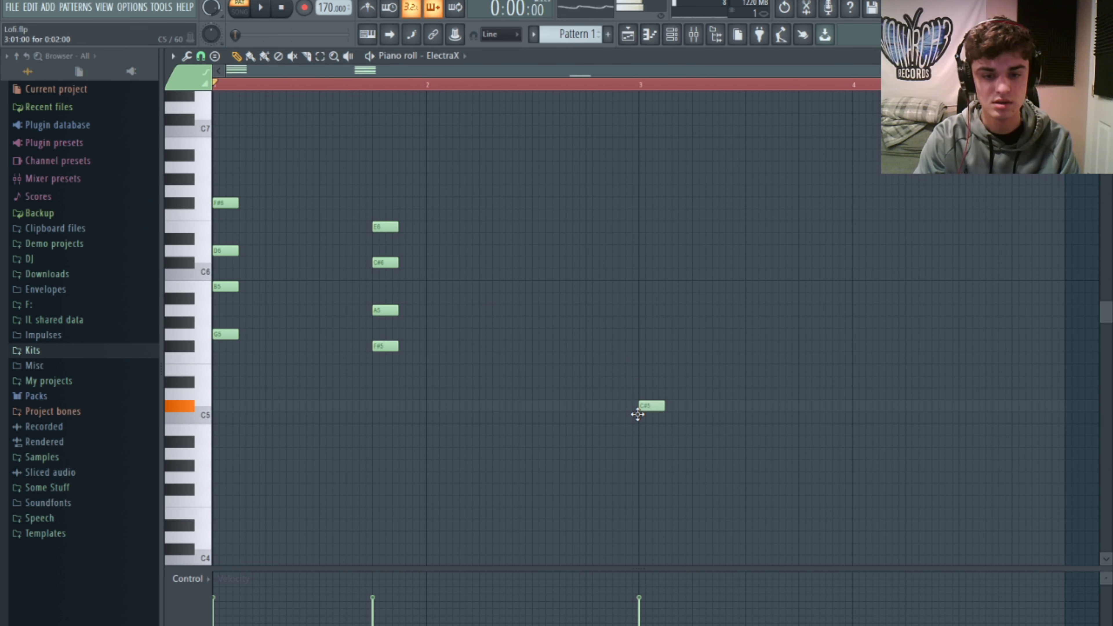
left_click(640, 378)
left_click(641, 323)
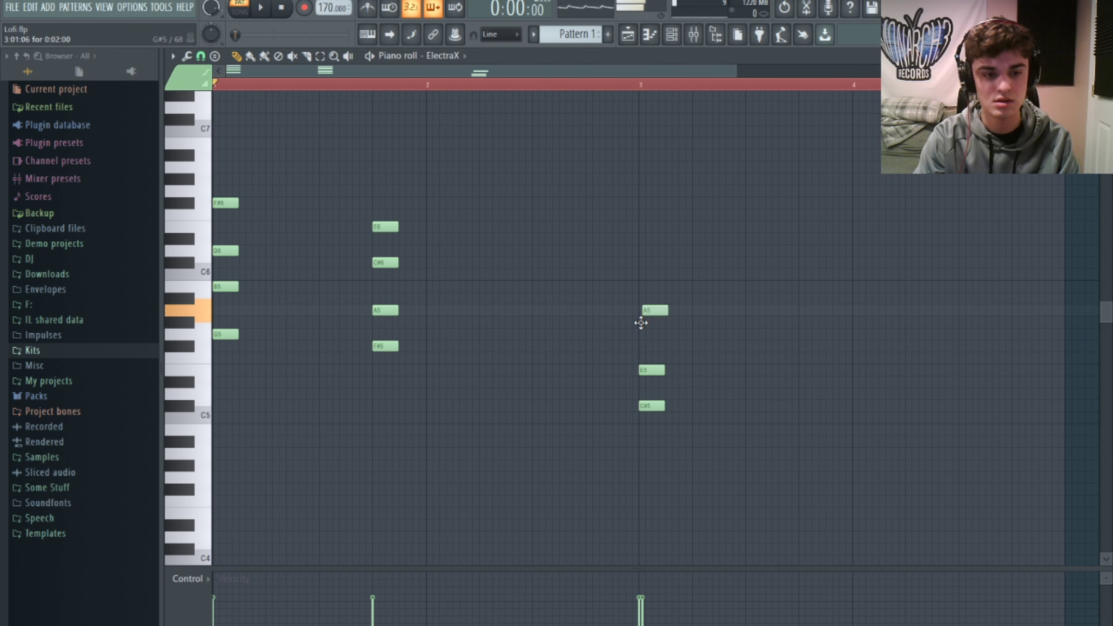
left_click_drag(641, 323, 636, 323)
left_click(638, 285)
Add a fourth chord of D5, F#5, A5 and C#6 at step 13 of bar 3 and play the progression.
left_click(798, 397)
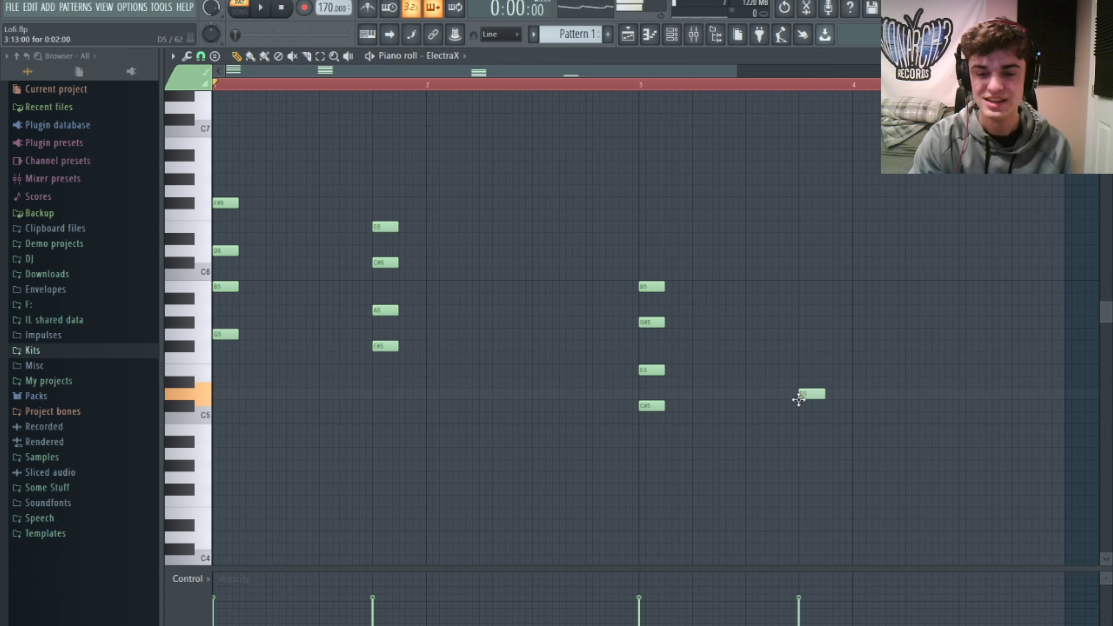
mouse_move(800, 335)
left_mouse_down()
mouse_move(798, 369)
mouse_move(799, 357)
left_mouse_up()
left_click(800, 309)
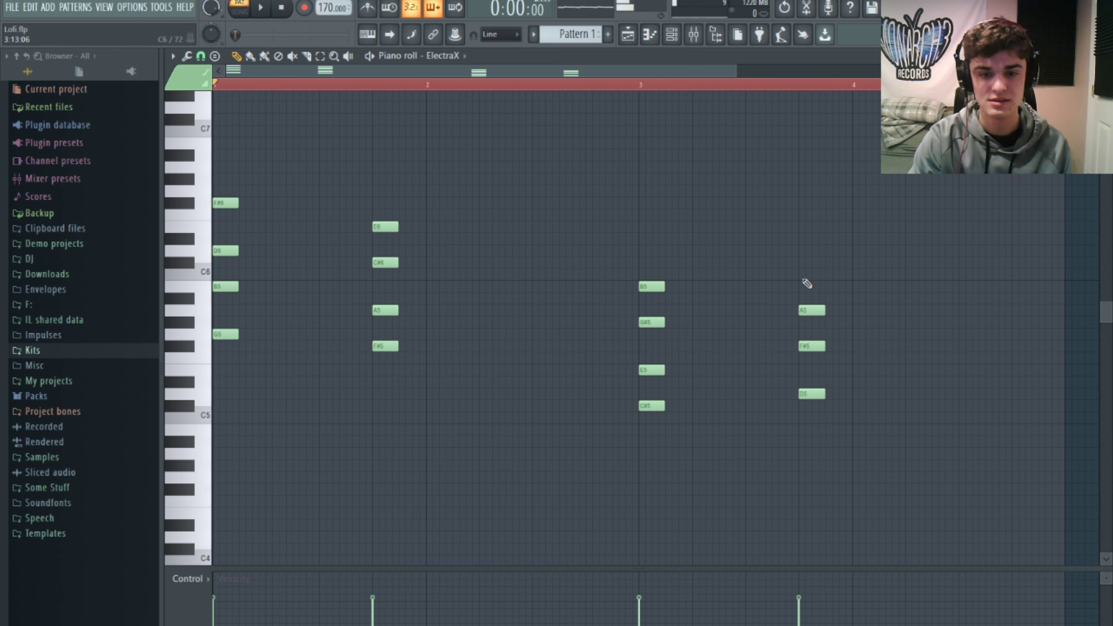
left_click_drag(807, 284, 796, 258)
key("space")
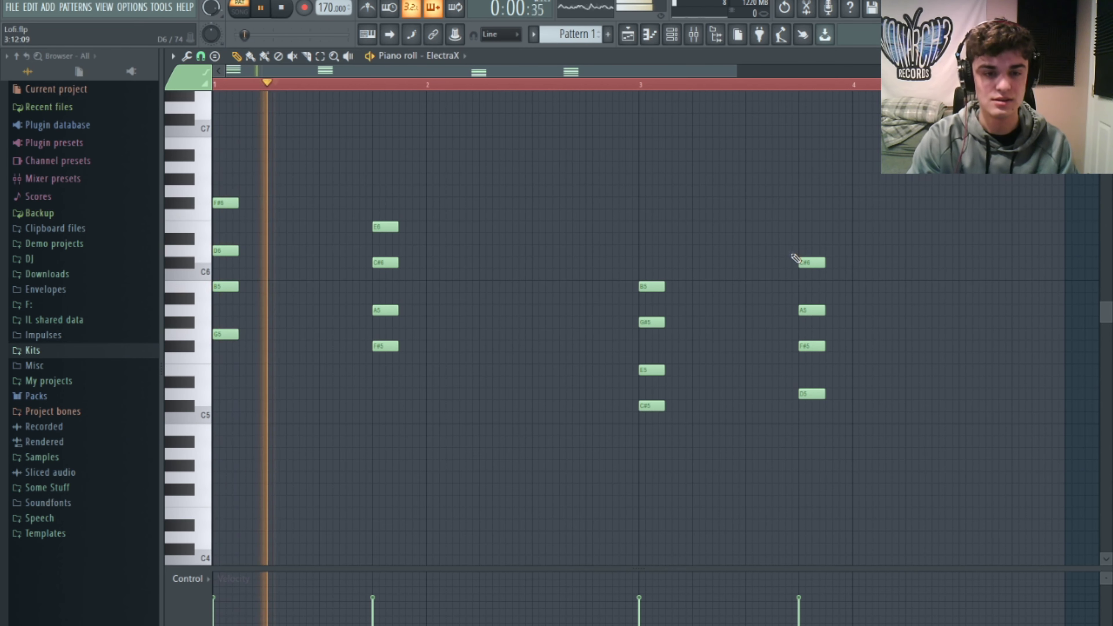
left_click_drag(630, 75, 739, 75)
key("space")
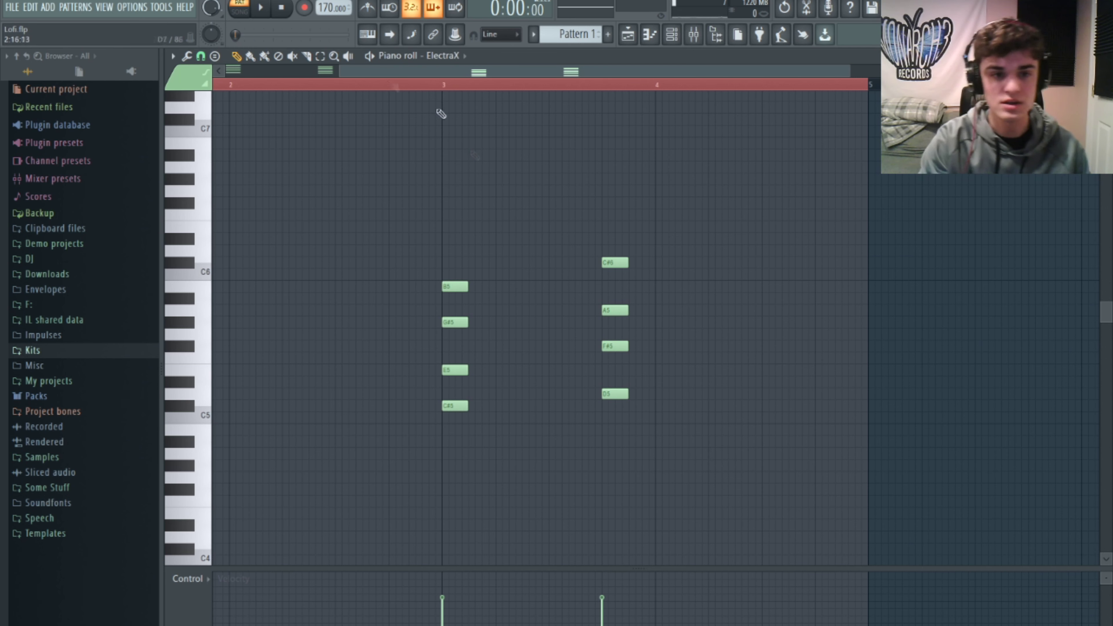
Copy the fourth chord and place the duplicate at step 11 of bar 4.
left_click_drag(539, 140, 660, 456)
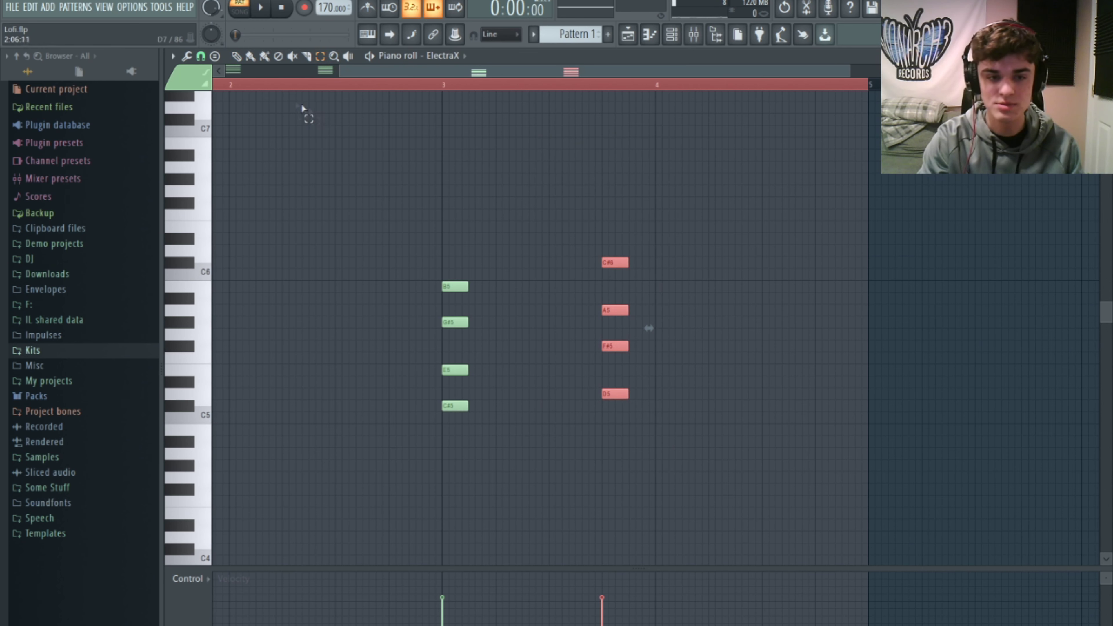
key("ctrl+c")
left_click(237, 56)
key("ctrl+v")
left_click_drag(396, 351, 795, 351)
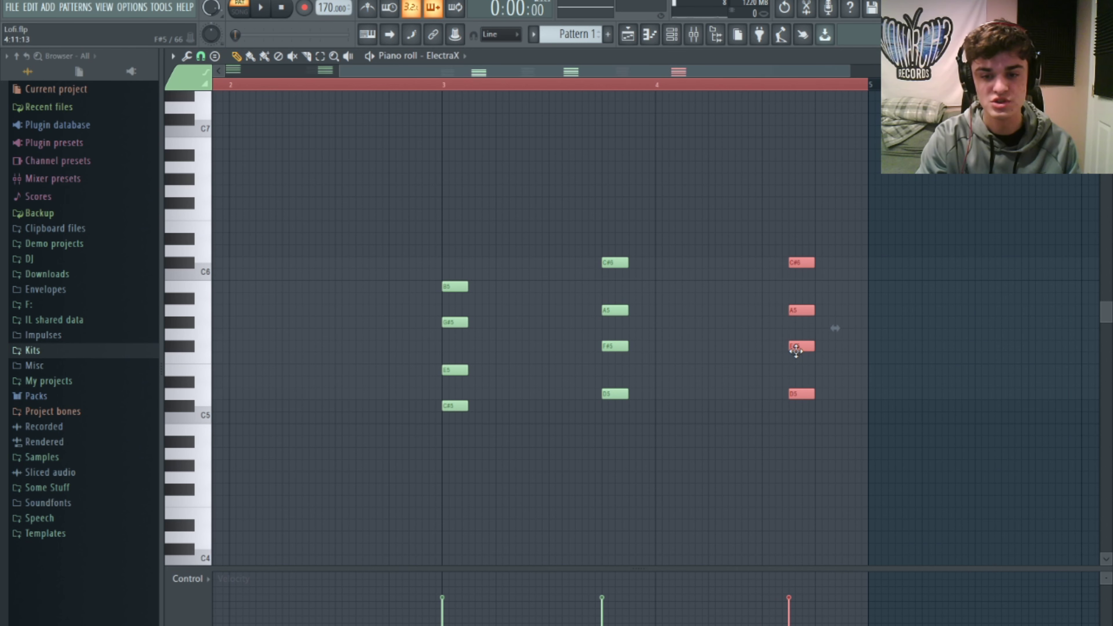
Move the F#5 note of the last chord up one octave to F#6.
scroll(775, 298, "up", 3)
left_click(762, 252, "ctrl")
scroll(806, 307, "down", 2)
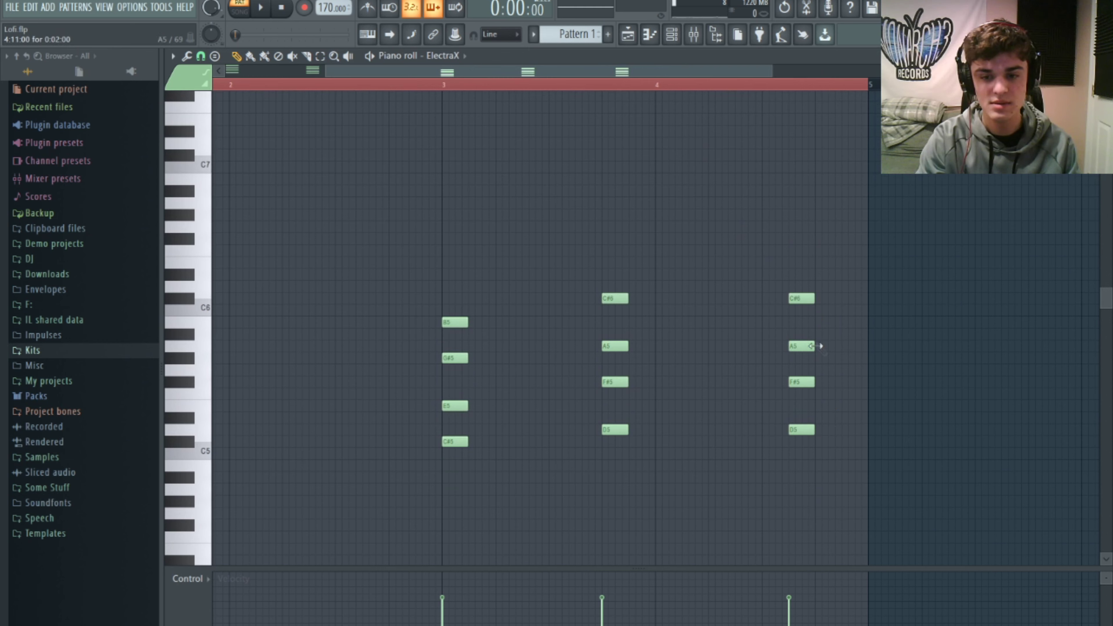
left_click_drag(807, 226, 801, 246)
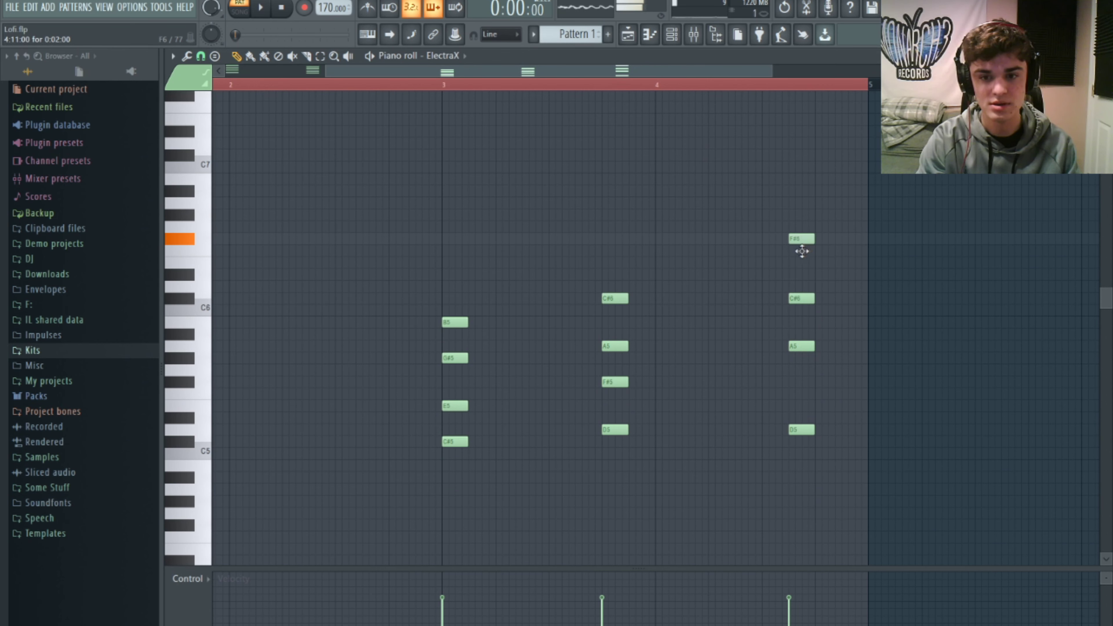
Play back the ending of the progression from bar 4 and again from the fourth chord.
left_click(657, 85)
key("space")
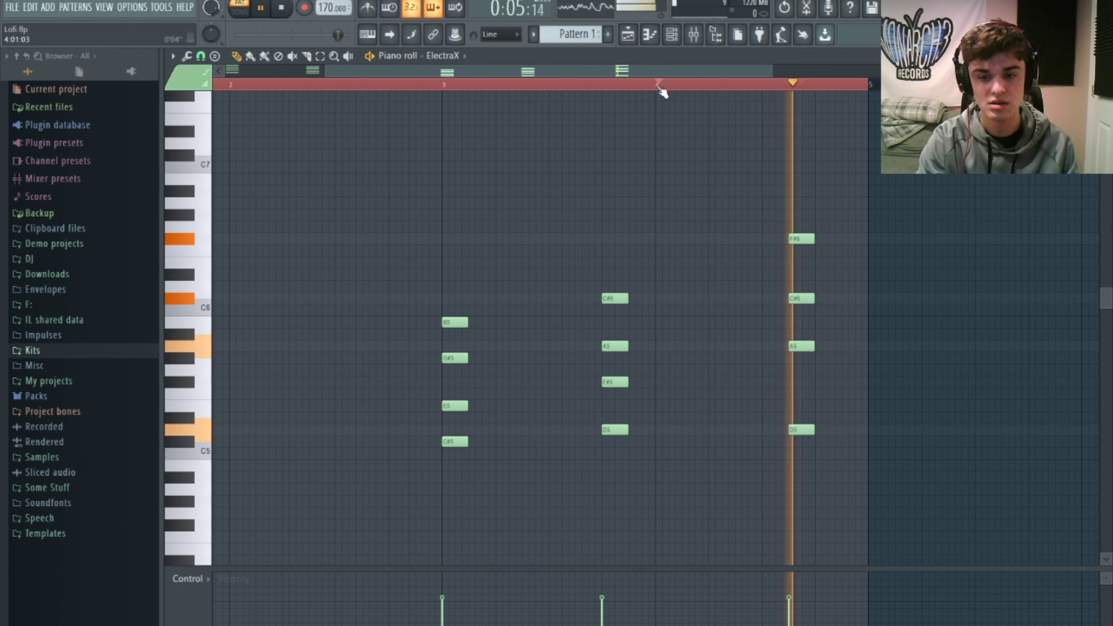
key("space")
key("space")
key("space")
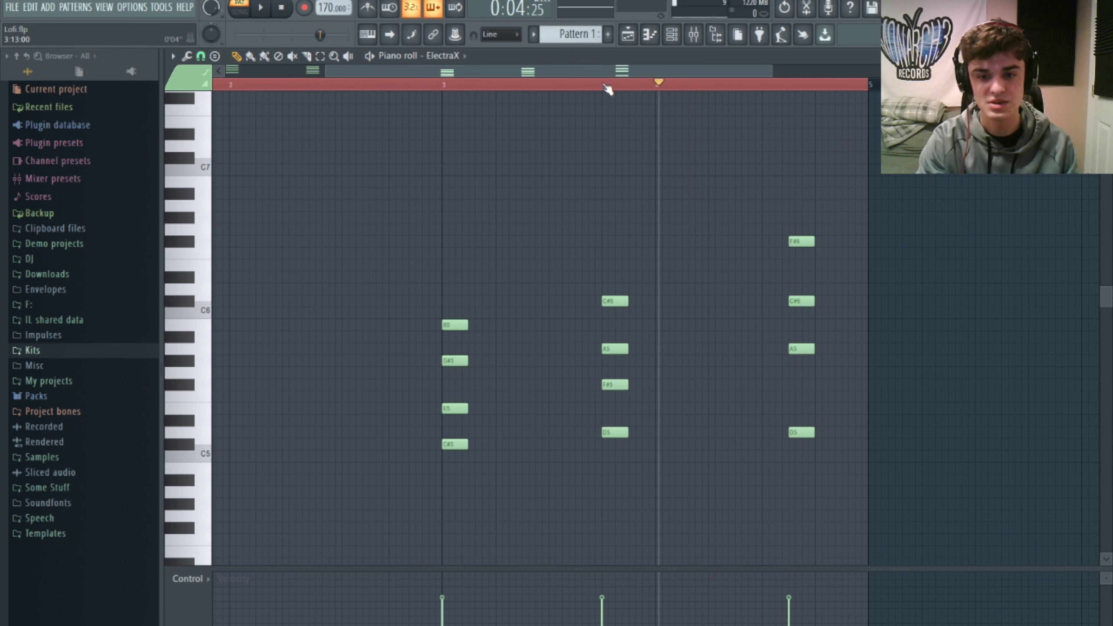
left_click(602, 86)
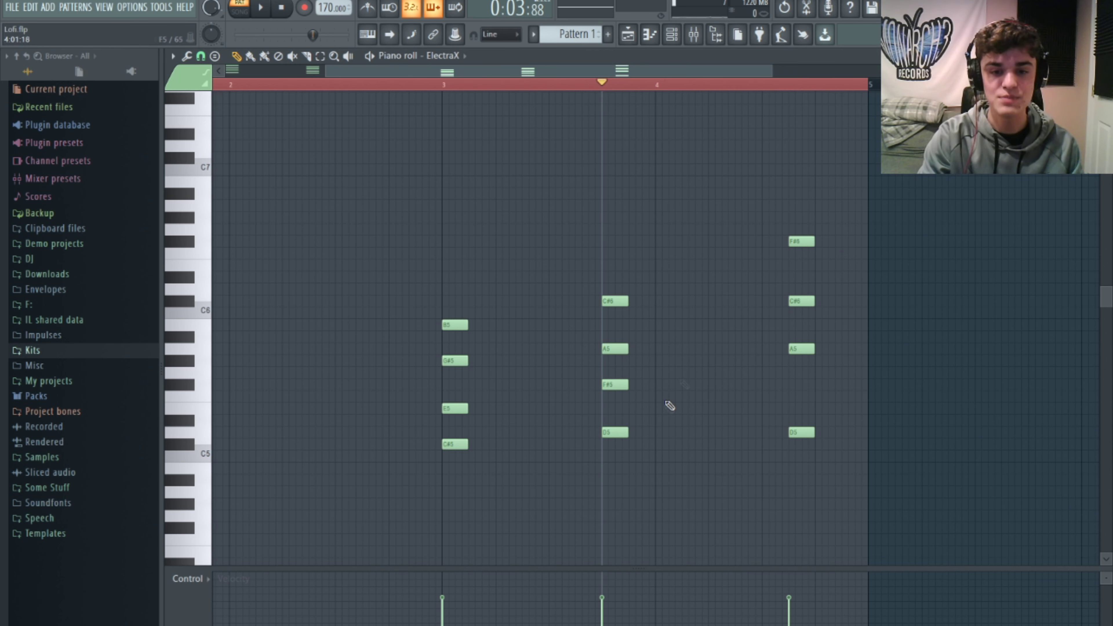
key("space")
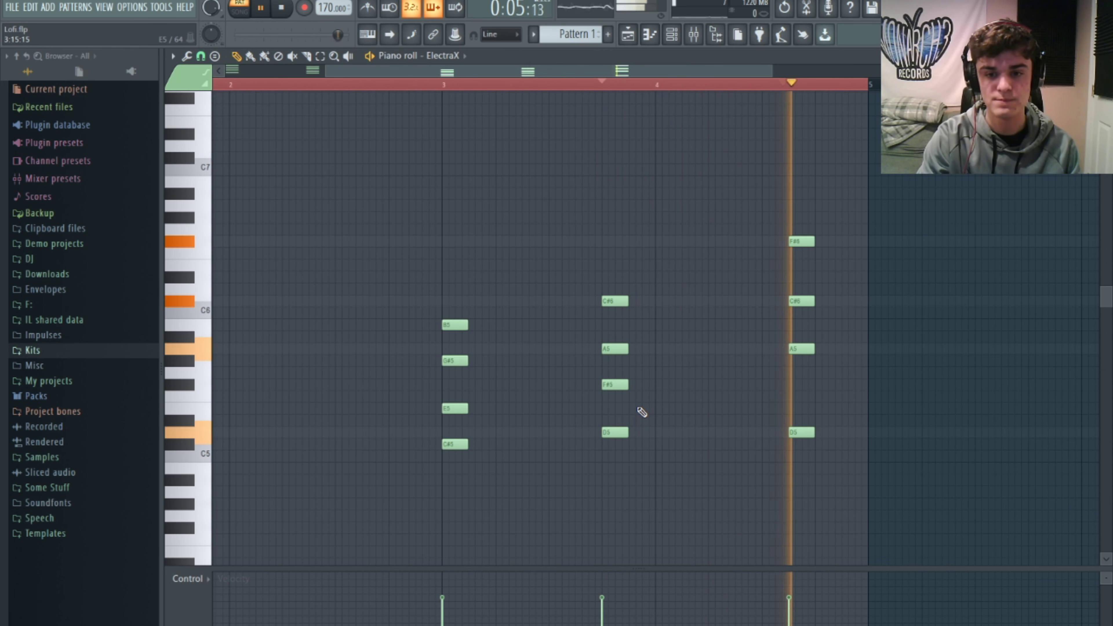
key("space")
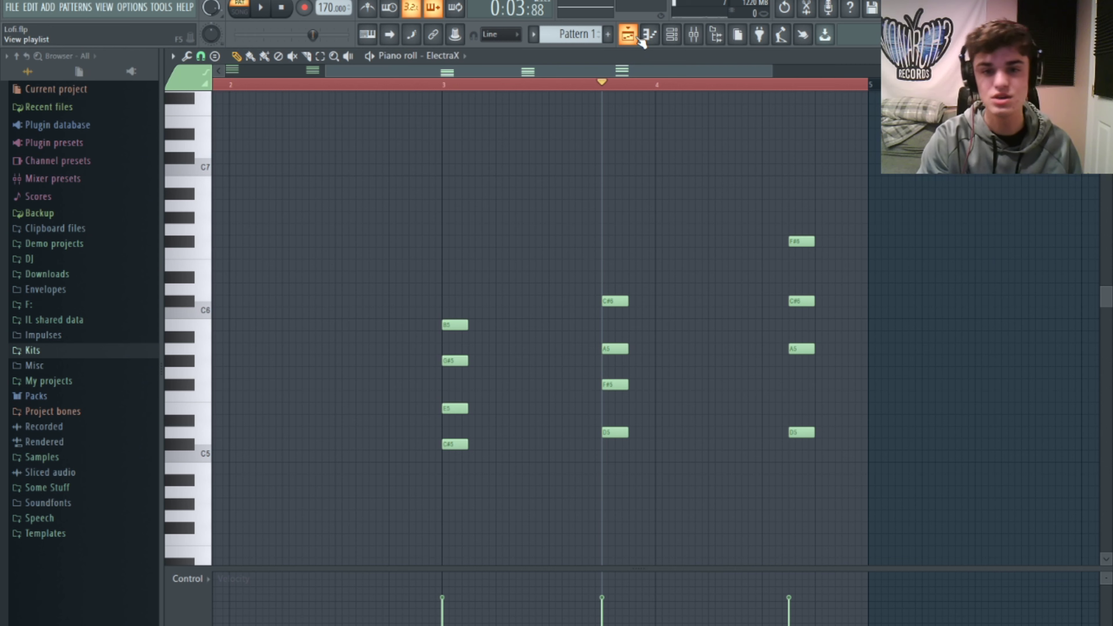
Switch playback to song mode and play the whole chord progression from the start.
left_click(635, 48)
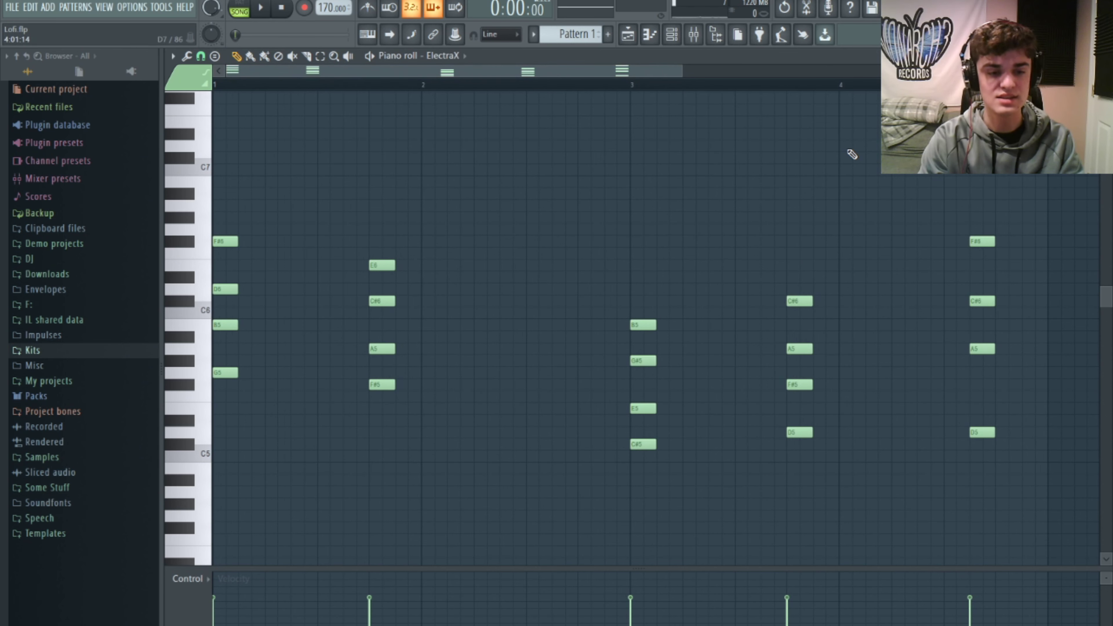
key("space")
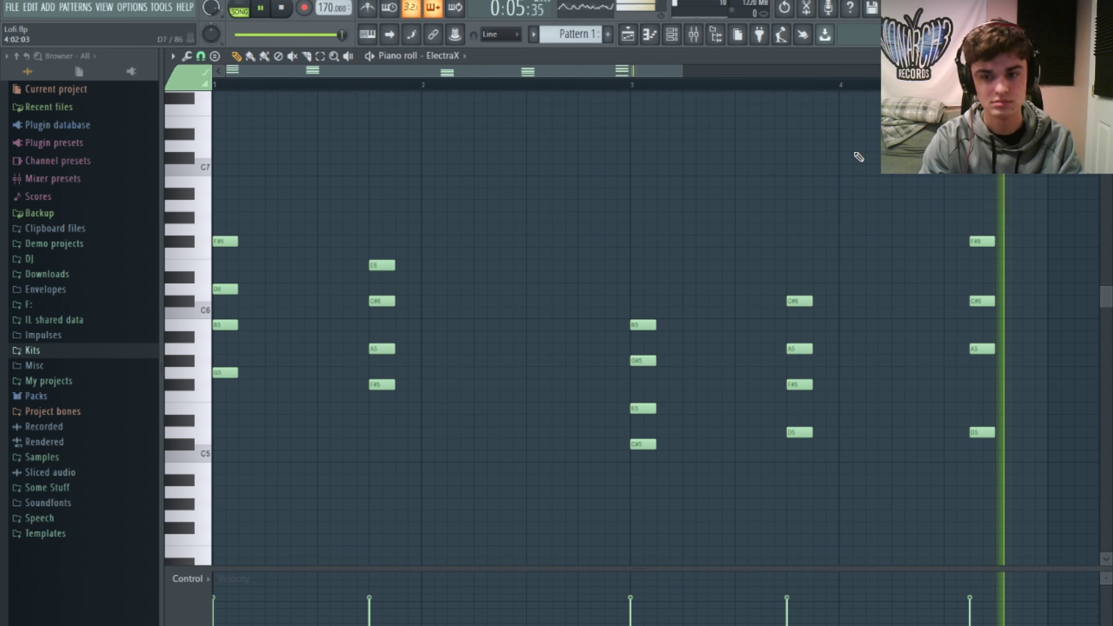
Stop playback, create Pattern 2 and place it in the playlist at the start of Track 2.
key("space")
left_click(627, 34)
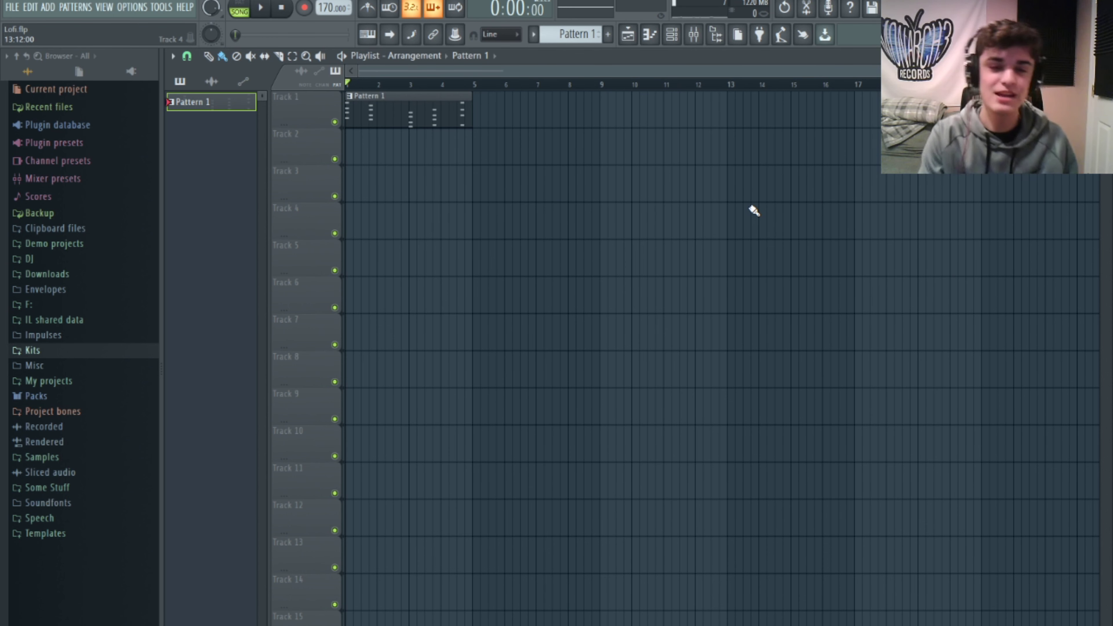
left_click(608, 34)
left_click(357, 147)
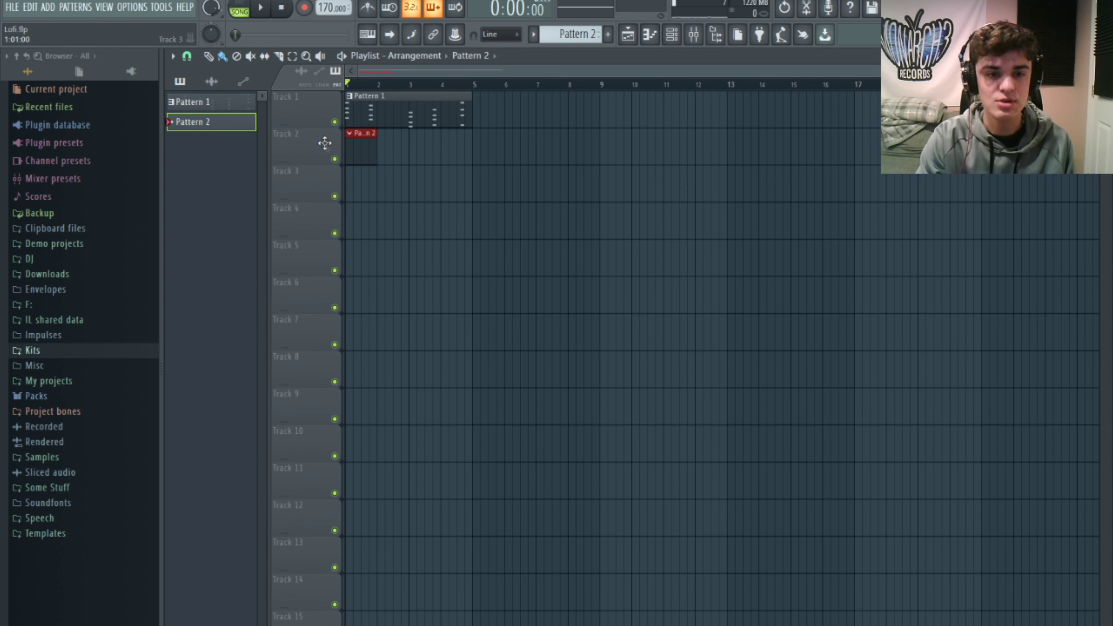
In Pattern 2, add a palma snare hit on step 9 of each of the four bars, starting playback while adding them.
left_click(675, 29)
left_click(675, 32)
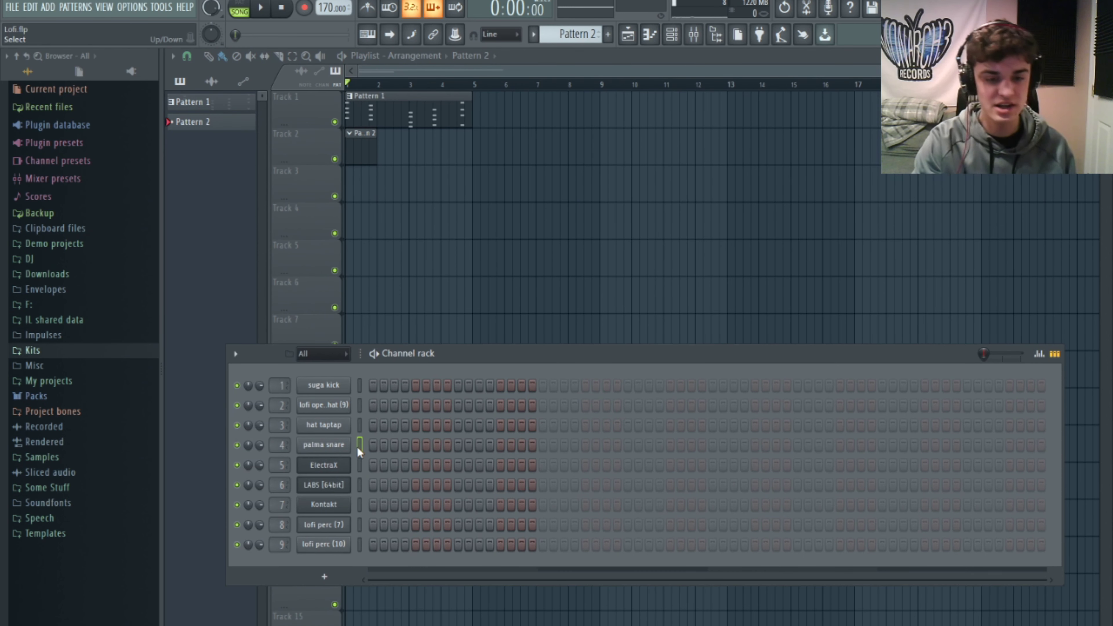
left_click(358, 448)
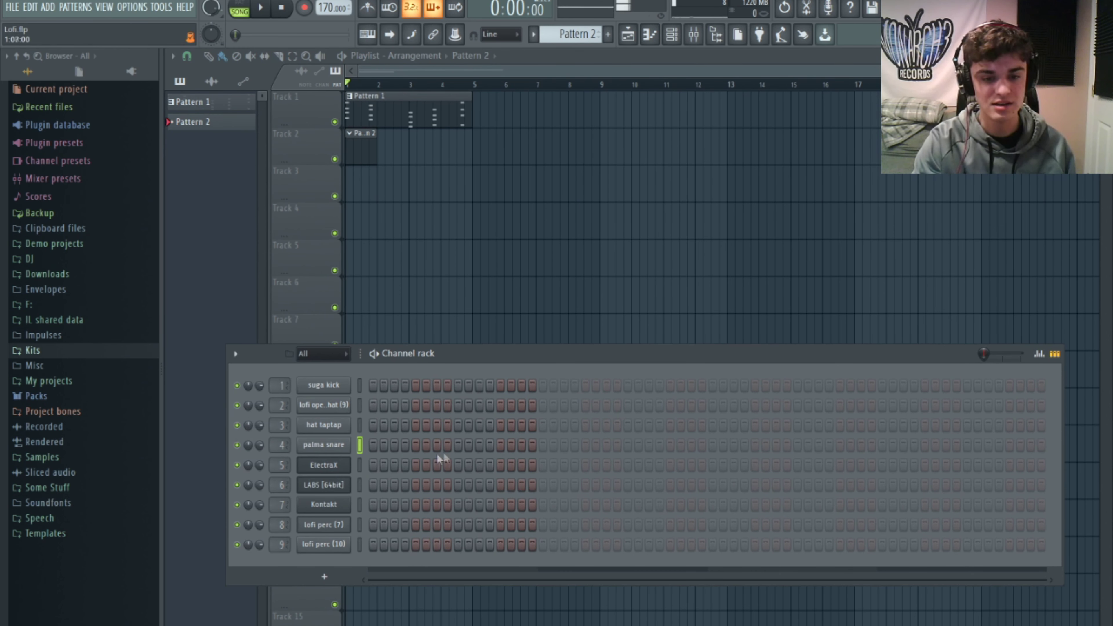
left_click(627, 445)
left_click(797, 444)
key("space")
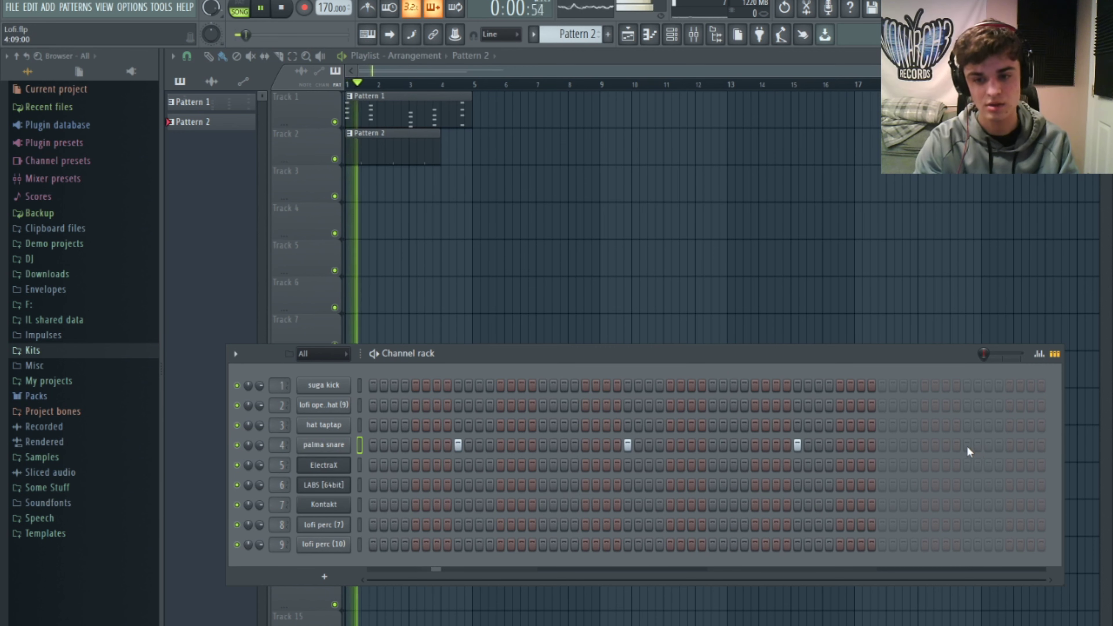
left_click(967, 445)
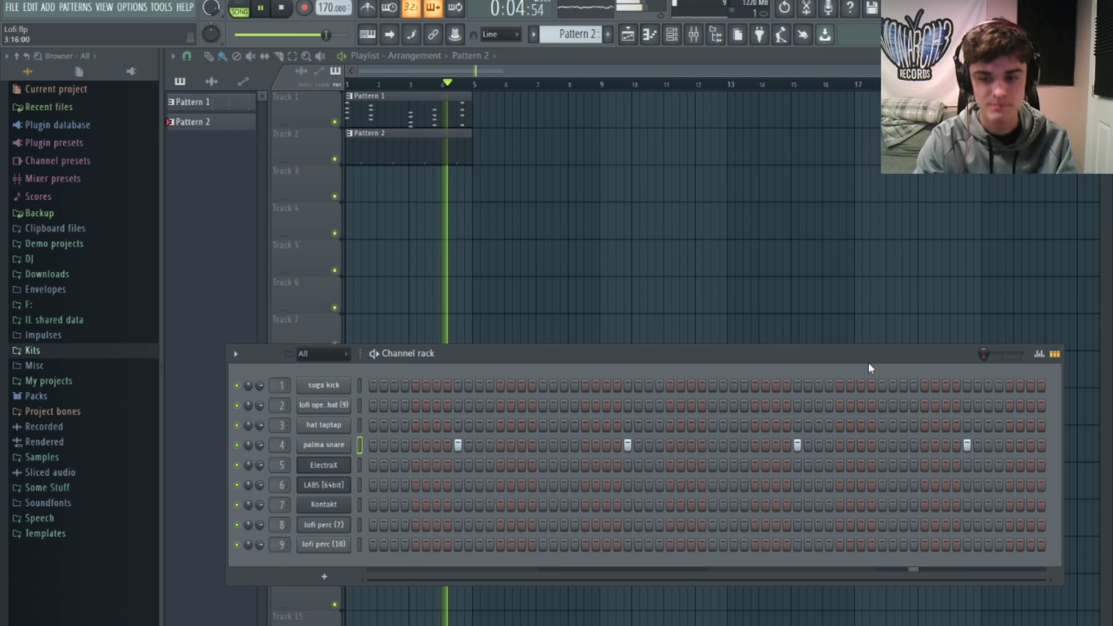
Lower the volume of mixer Insert 5 and cut its low end with Fruity Parametric EQ 2's band 1 at about 214 Hz.
key("space")
key("F6")
key("F9")
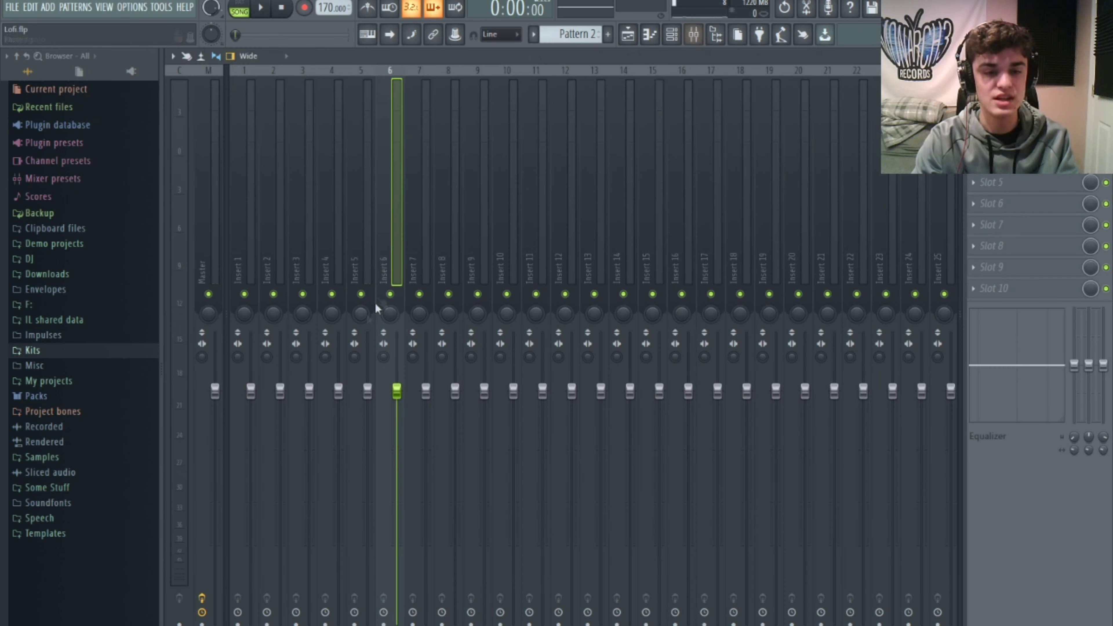
left_click(364, 240)
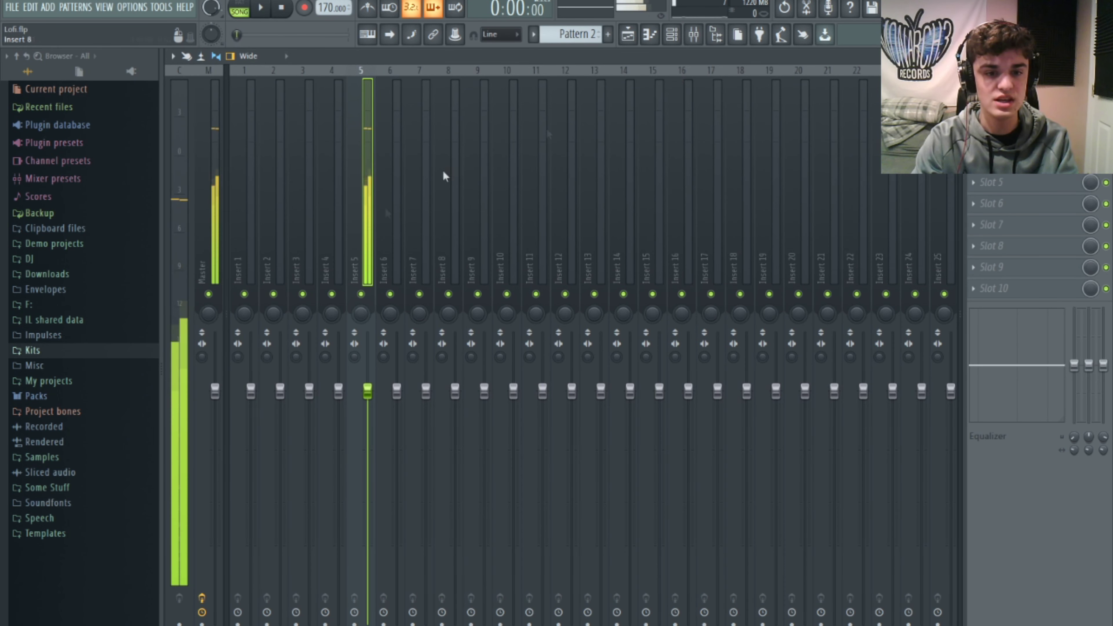
left_click_drag(368, 390, 368, 443)
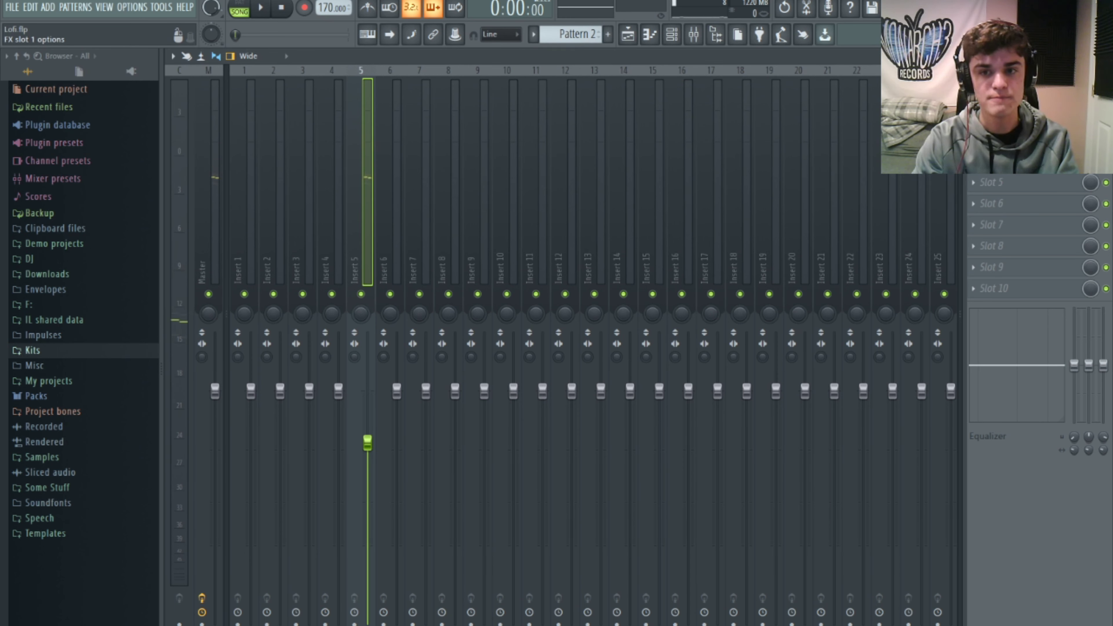
left_click(991, 98)
left_click_drag(289, 294, 341, 351)
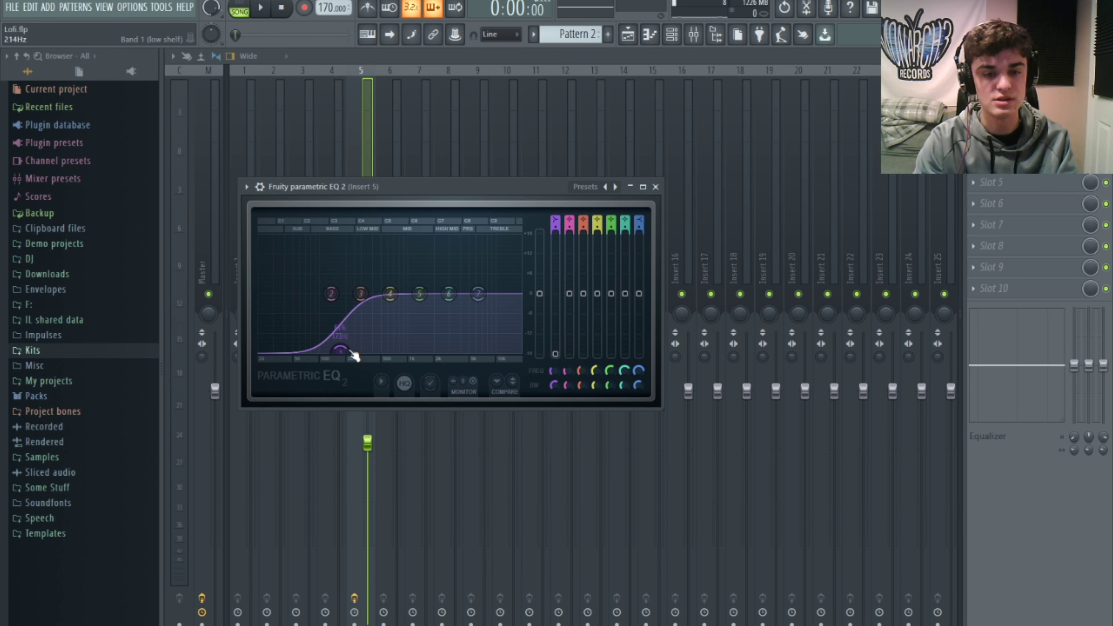
Load iZotope Vinyl on Insert 5, audition different year settings during playback and set the year to 1970.
left_click(991, 119)
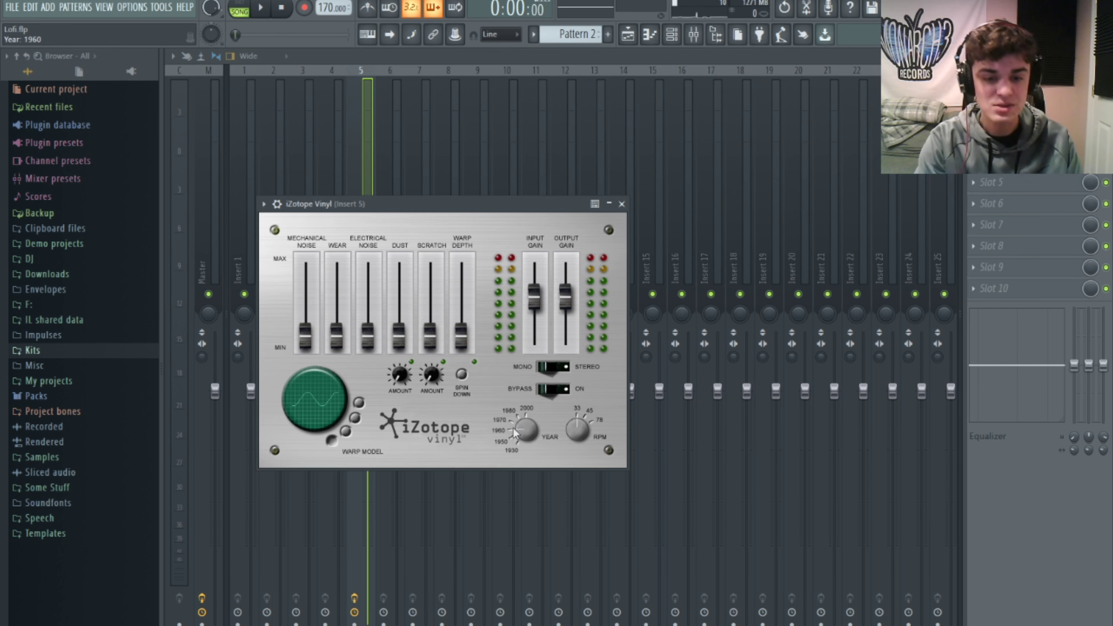
left_click_drag(514, 425, 516, 402)
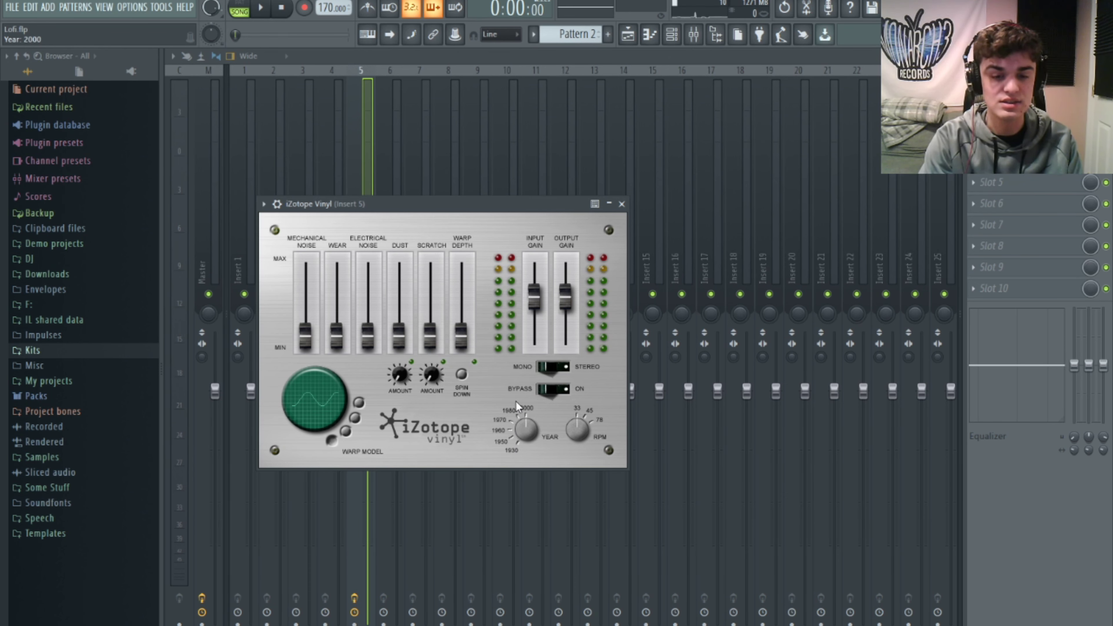
left_click_drag(416, 208, 473, 211)
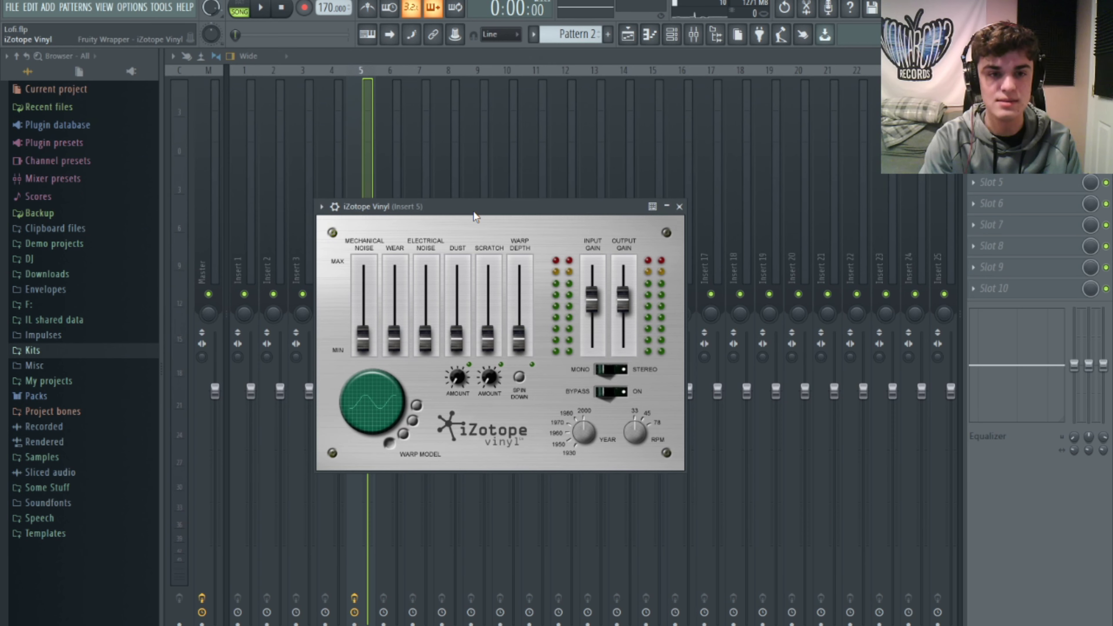
key("space")
mouse_move(575, 425)
left_mouse_down()
mouse_move(571, 445)
mouse_move(576, 431)
left_mouse_up()
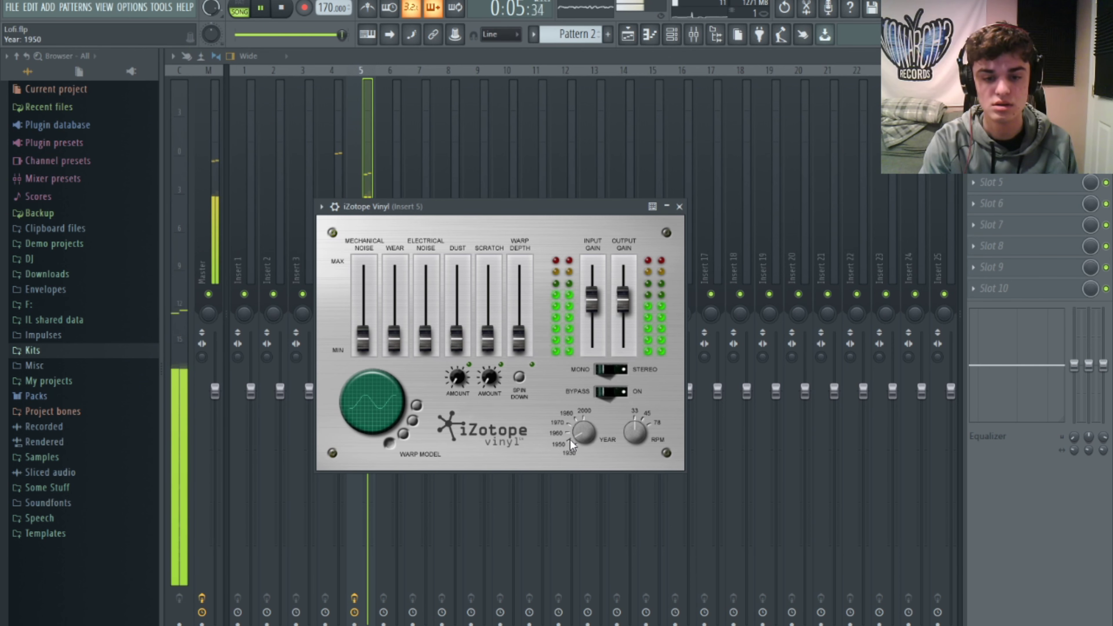
left_click_drag(570, 439, 567, 421)
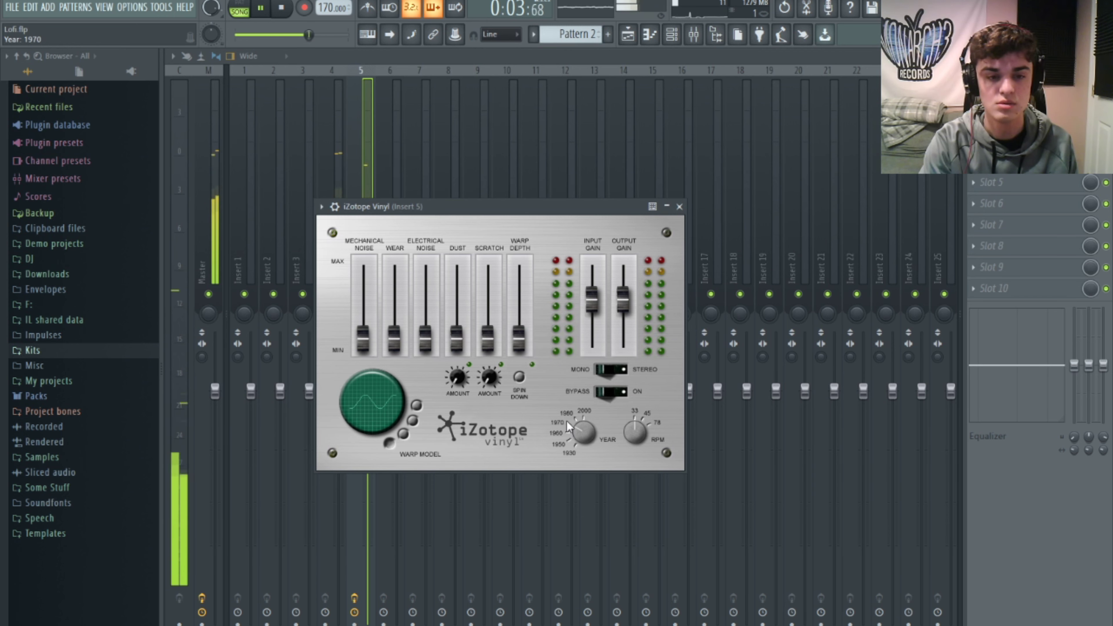
Raise Vinyl's wear slightly and set the dust gain to about -20.3 dB, leaving the scratch gain at minimum.
left_click_drag(391, 344, 451, 381)
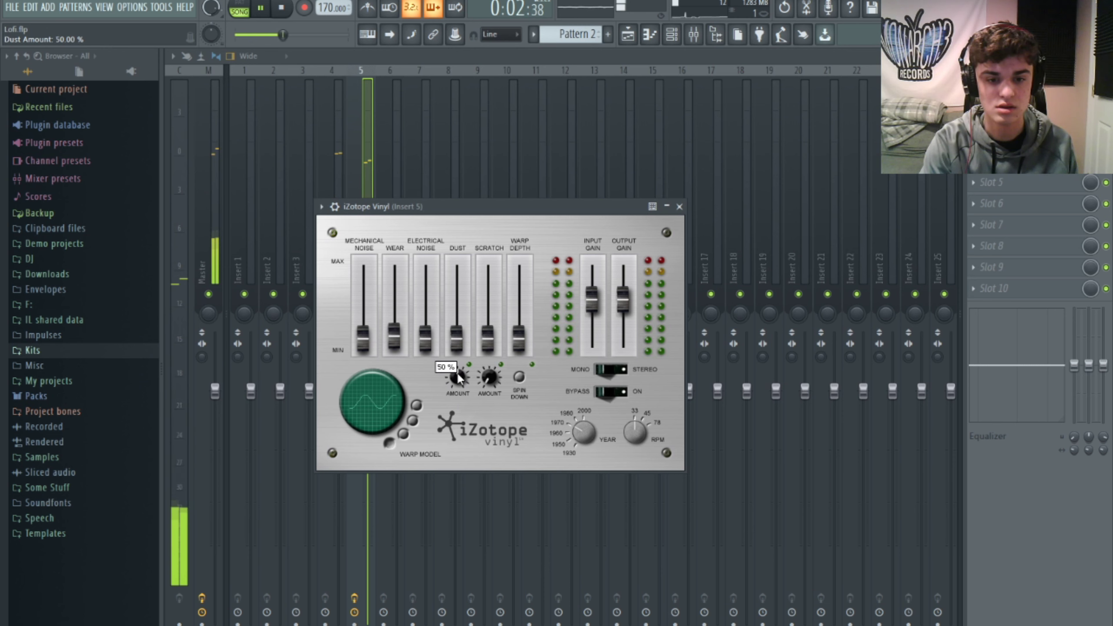
mouse_move(457, 340)
left_mouse_down()
mouse_move(458, 268)
mouse_move(458, 341)
mouse_move(459, 327)
left_mouse_up()
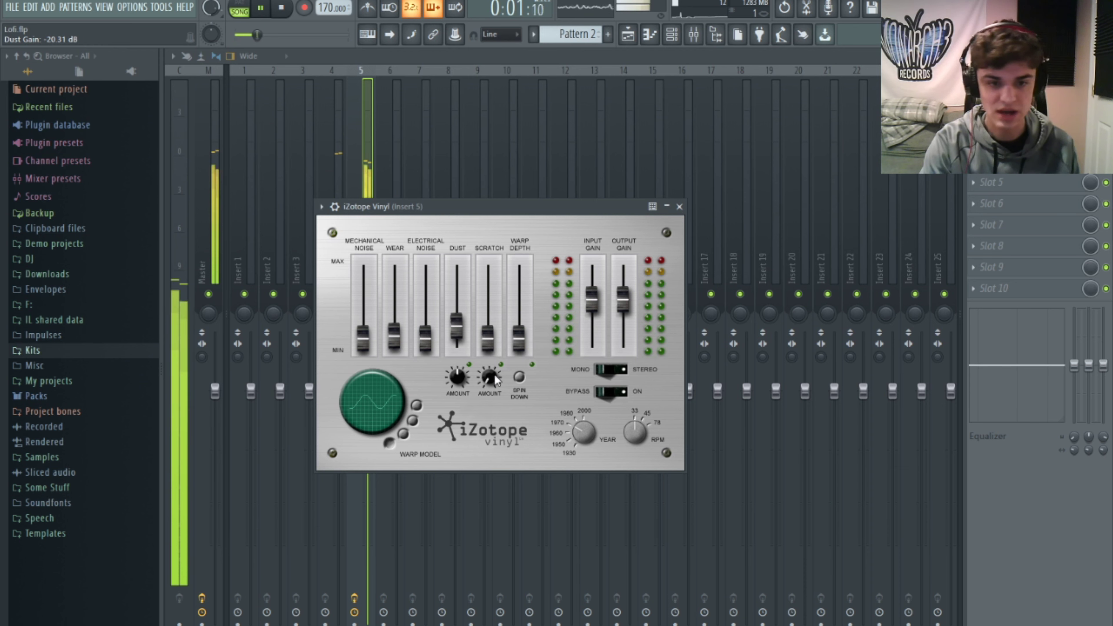
mouse_move(494, 344)
left_mouse_down()
mouse_move(493, 312)
mouse_move(490, 353)
left_mouse_up()
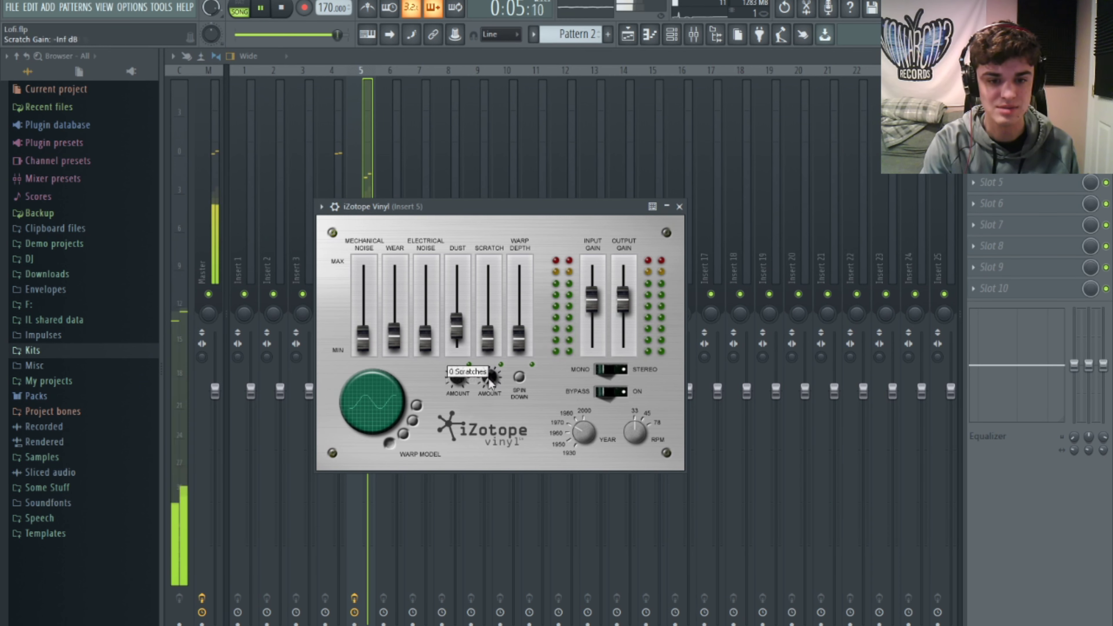
Audition Vinyl's electrical noise and return it to minimum, then bring the mechanical noise to a moderate level.
left_click_drag(371, 335, 367, 310)
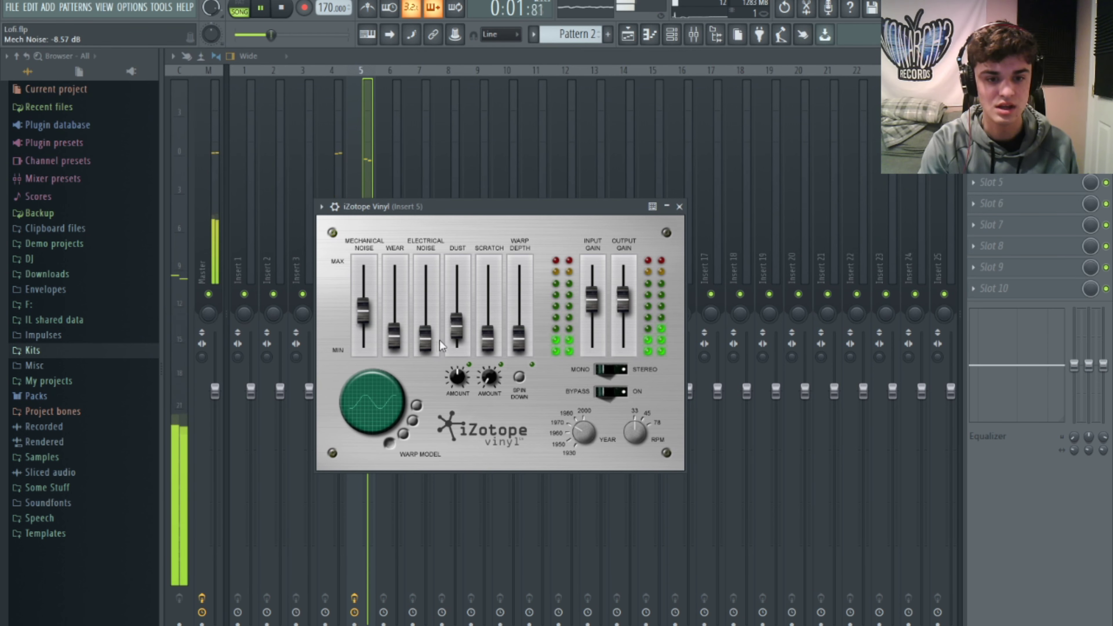
left_click_drag(425, 336, 446, 235)
left_click_drag(436, 296, 434, 476)
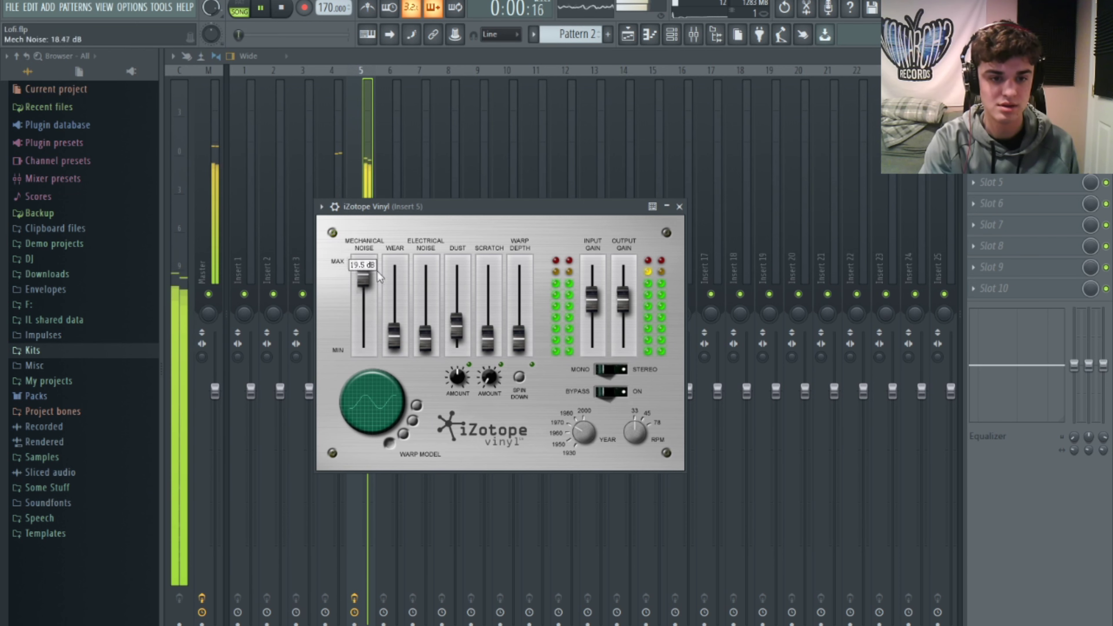
left_click_drag(376, 303, 373, 317)
Place Pattern 3 at the start of Track 3 and add suga kick hits on step 1 of bar 1 and step 5 of bar 2.
left_click(357, 171)
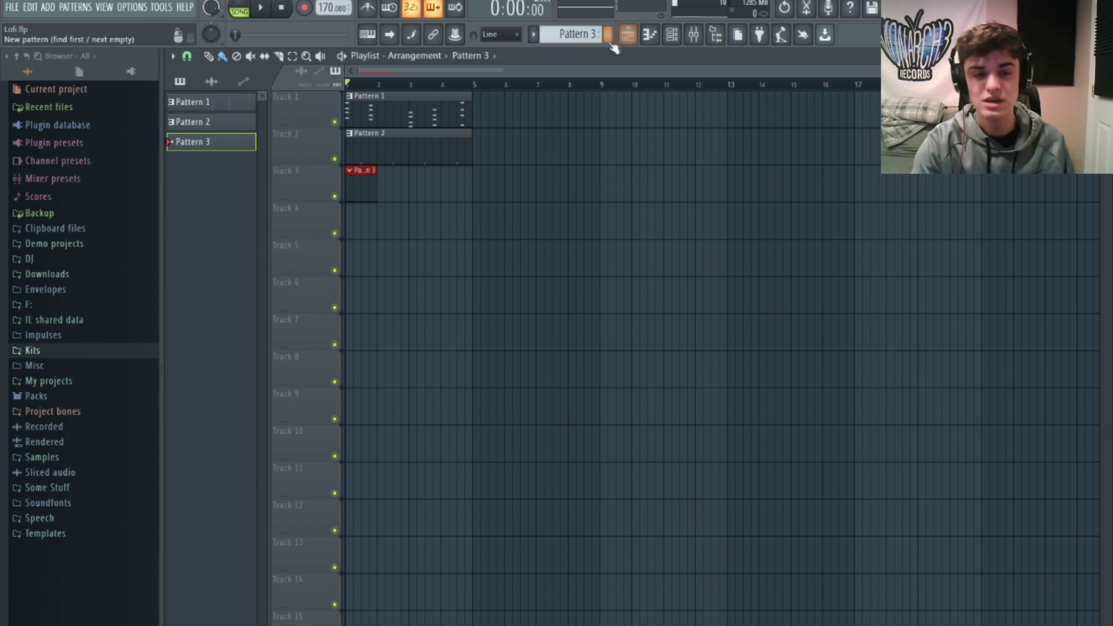
left_click(671, 34)
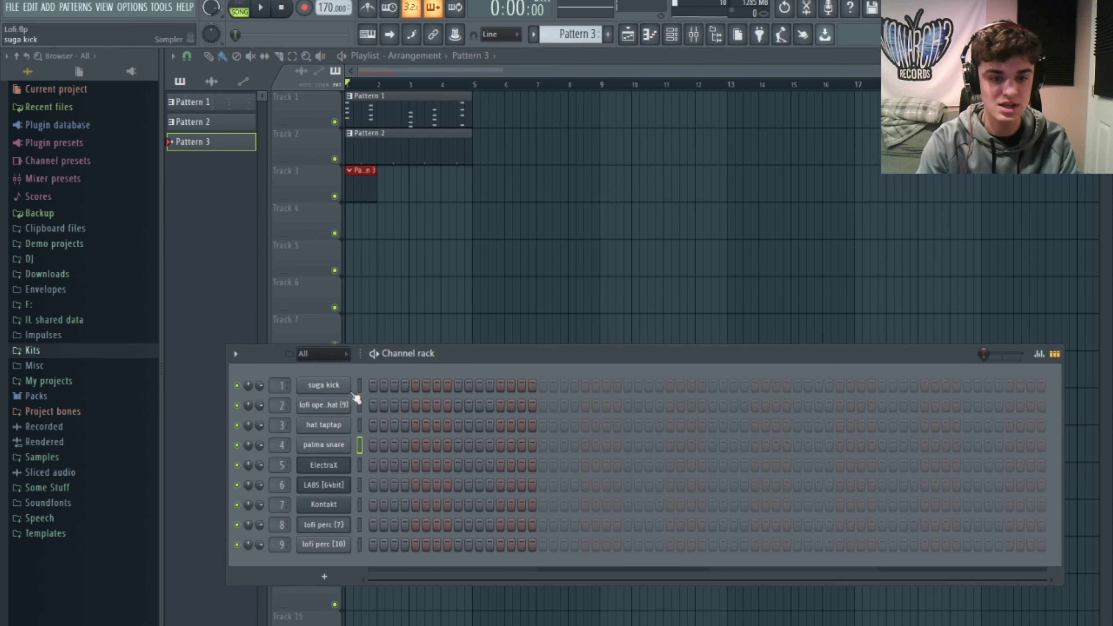
left_click(373, 385)
key("space")
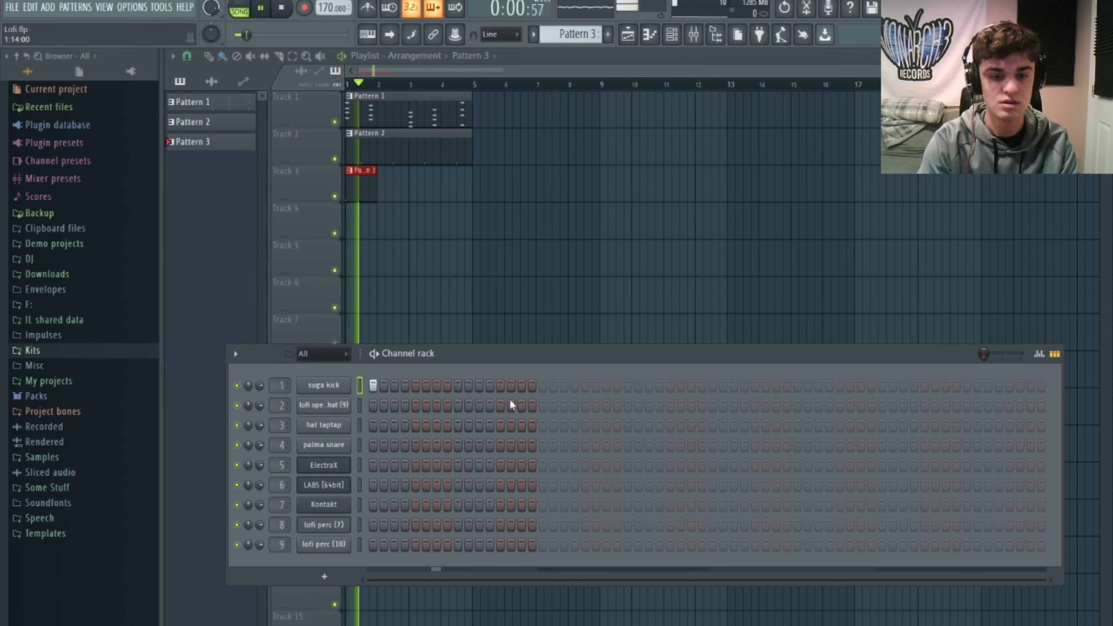
left_click(585, 384)
left_click(756, 386)
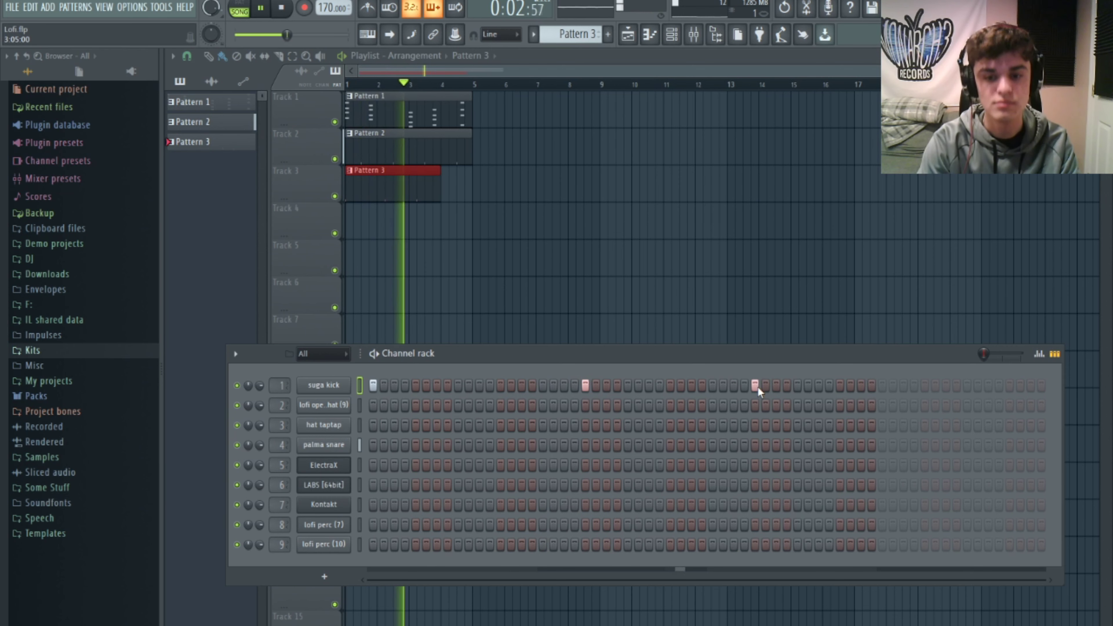
right_click(757, 383)
Add suga kick hits to Pattern 3 on steps 1 and 15 of bar 3 and step 5 of bar 4, checking them with playback.
key("space")
key("space")
left_click(712, 385)
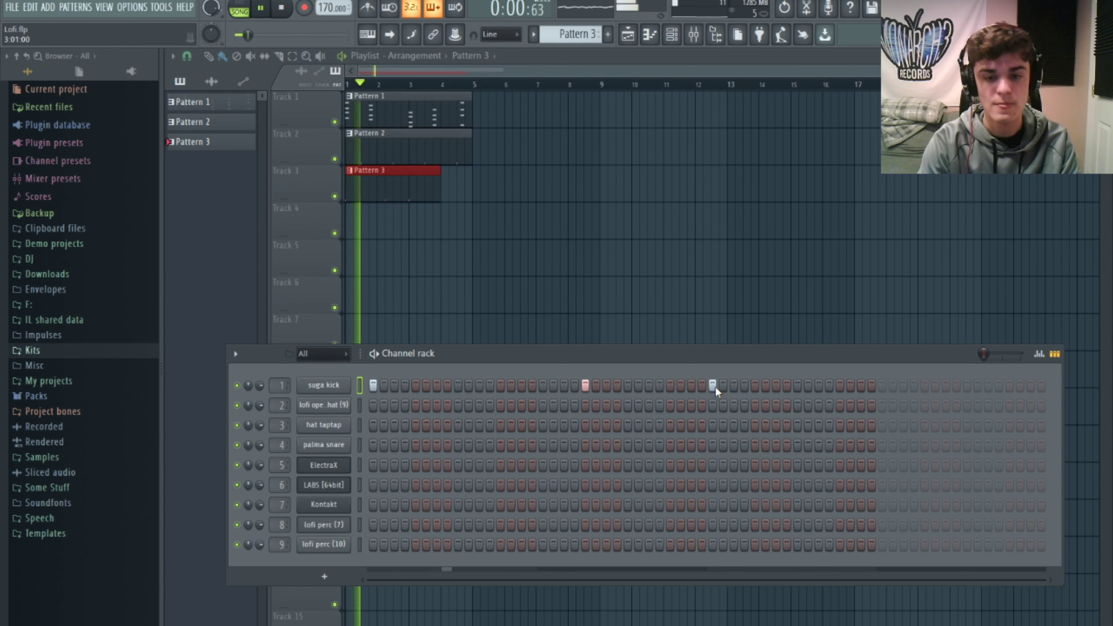
key("space")
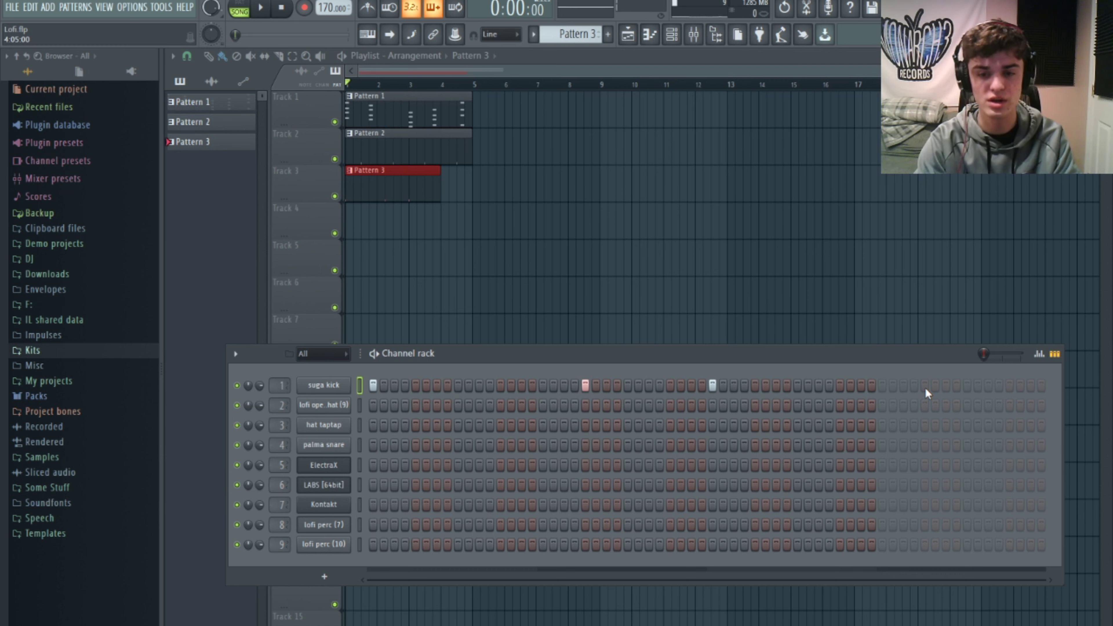
key("space")
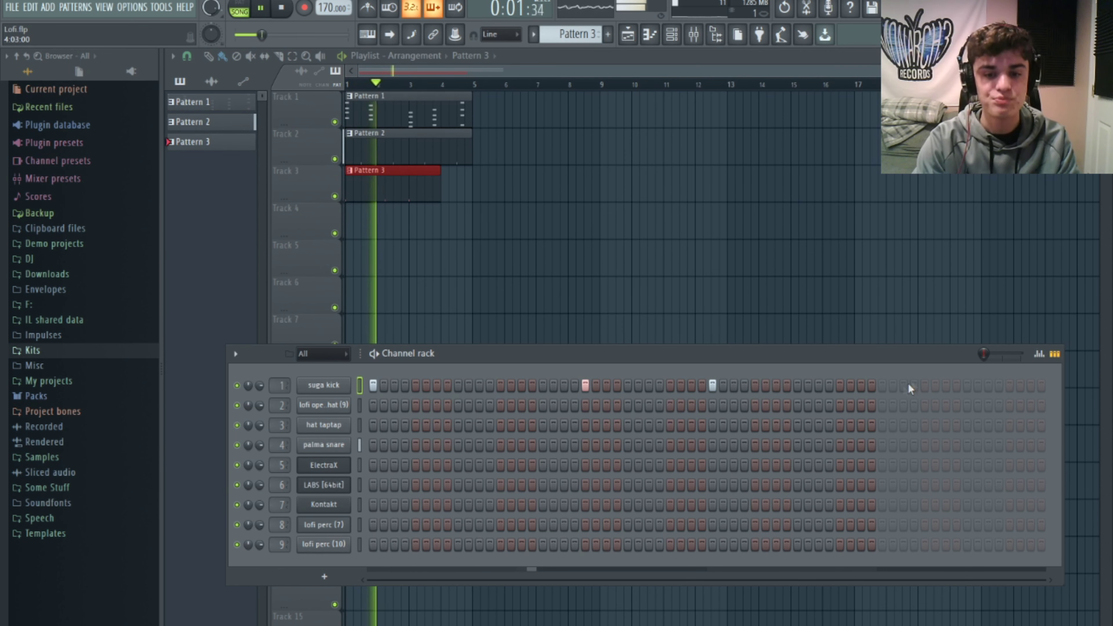
left_click(861, 385)
left_click(924, 386)
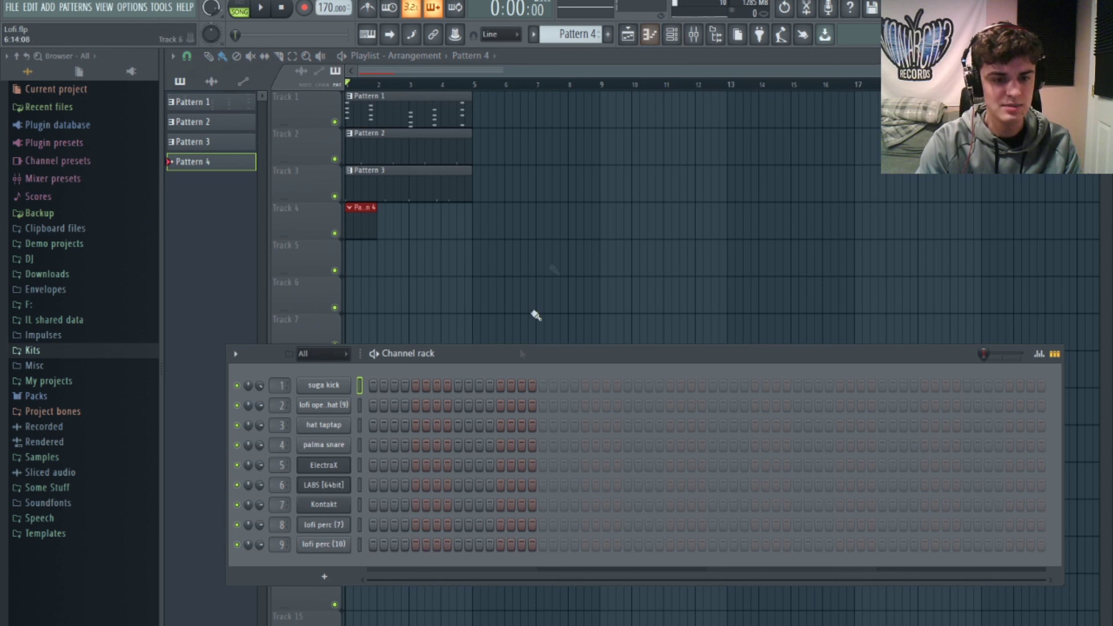
Fill Pattern 4's hat taptap channel with a hit on every fourth step across four bars and play the arrangement.
left_click(373, 424)
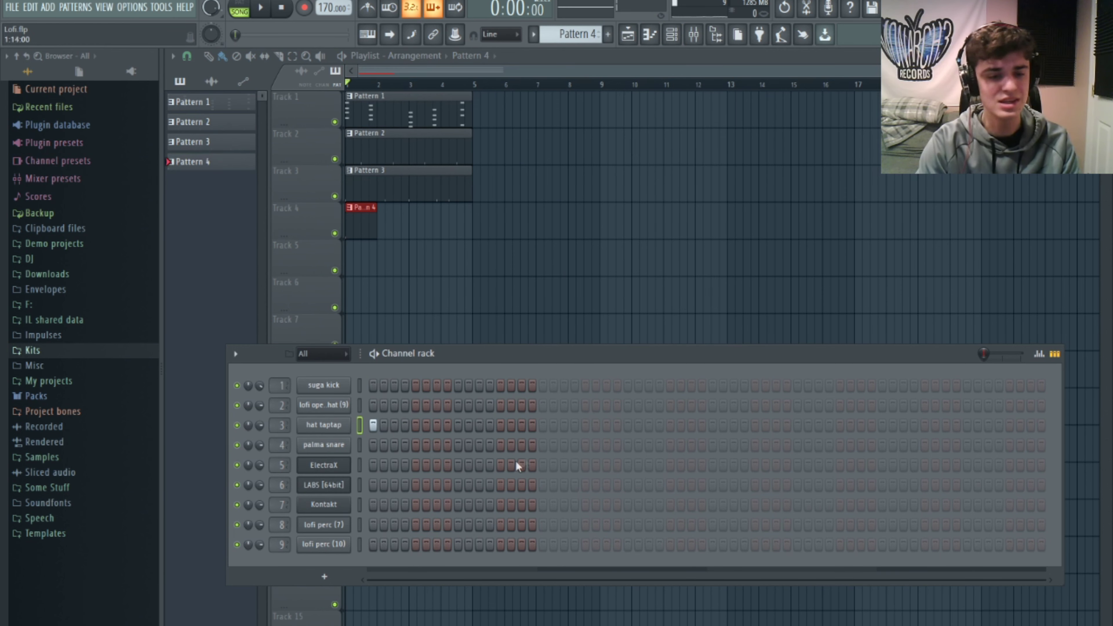
left_click(1008, 424)
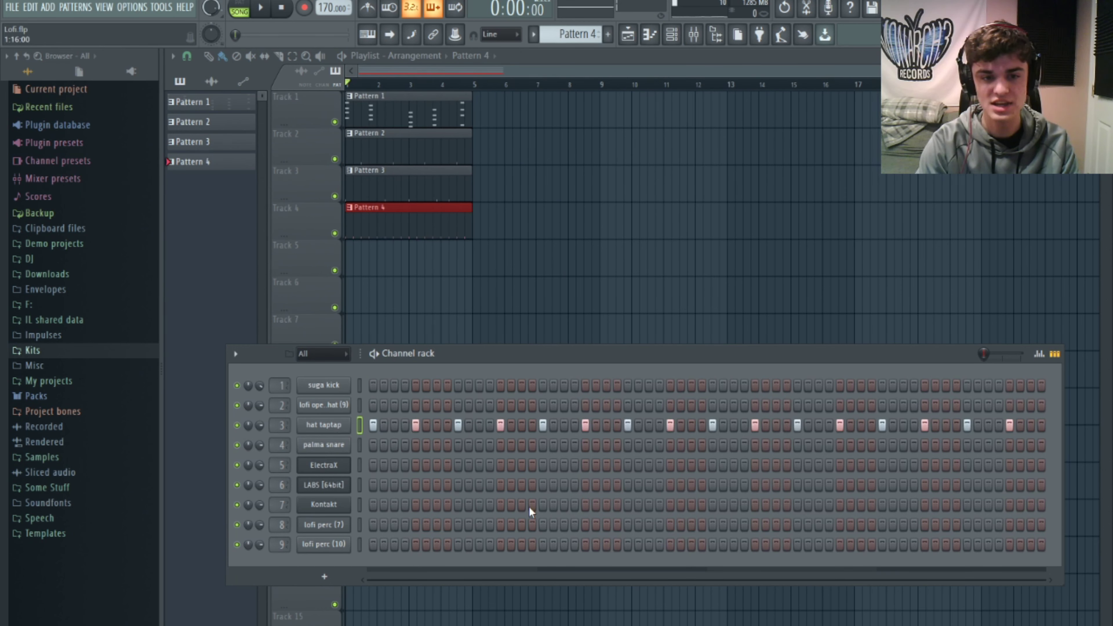
key("space")
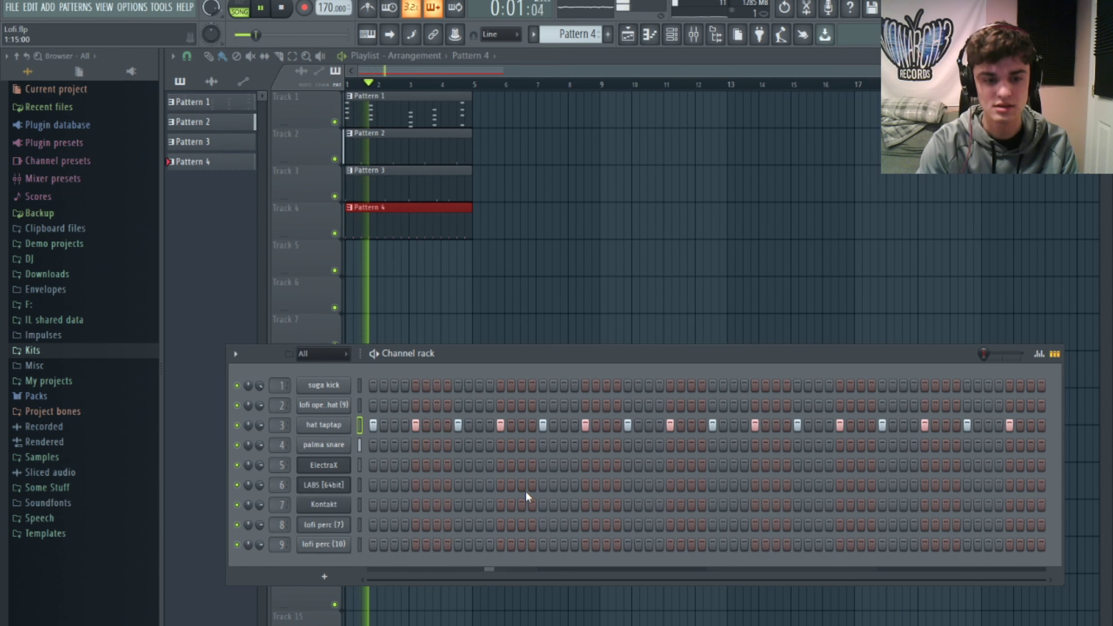
Lower the hat taptap channel's volume and try out its time-stretching pitch, leaving it at 0 cents.
left_click_drag(259, 425, 259, 465)
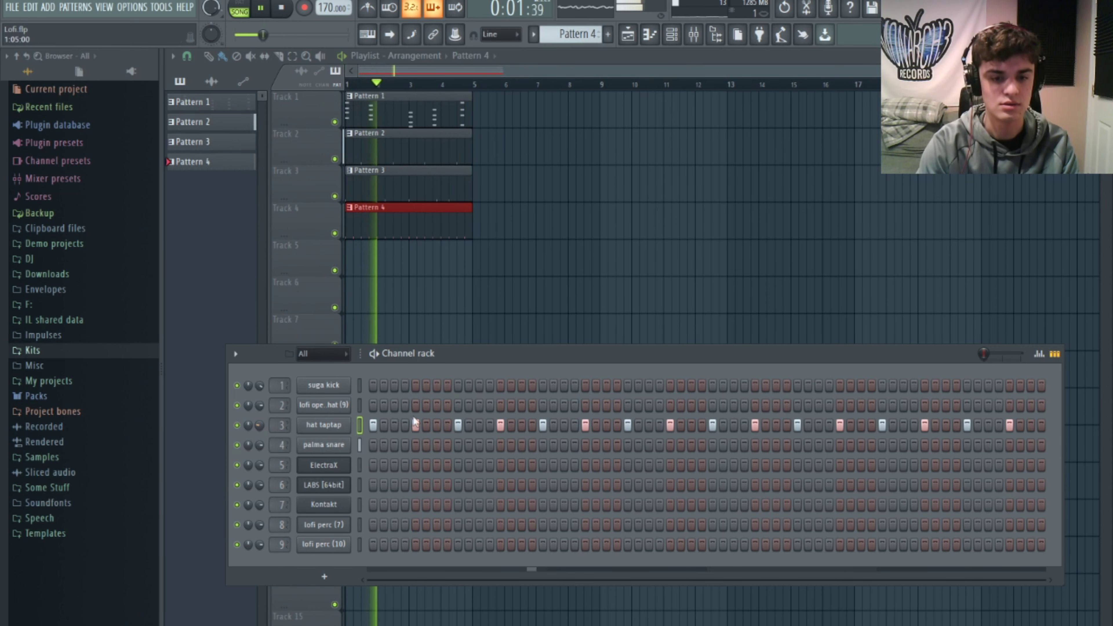
left_click(319, 426)
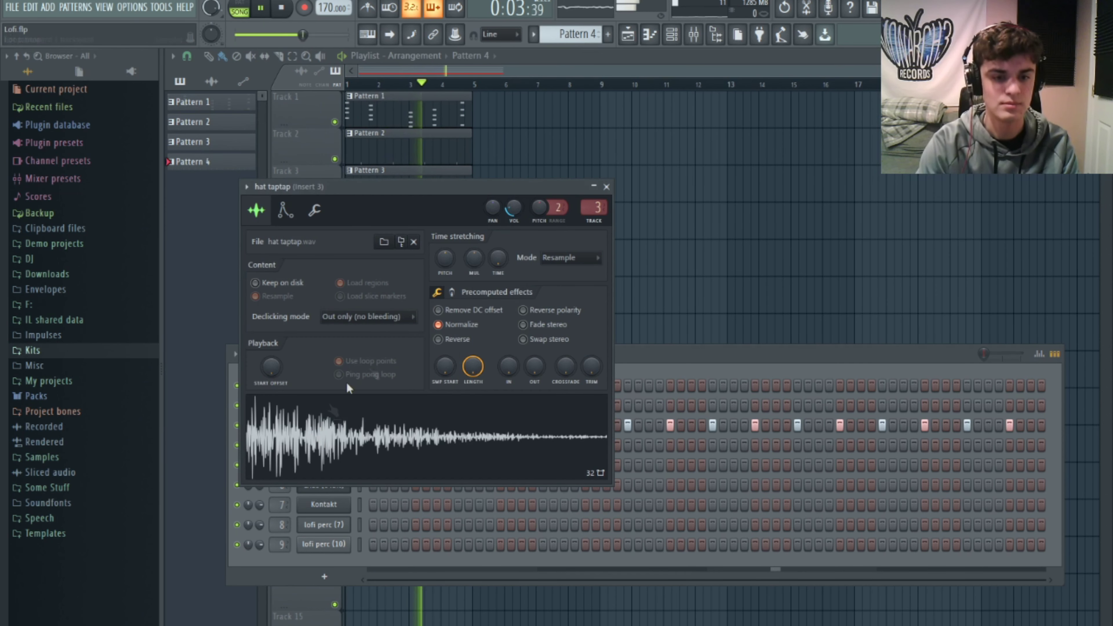
left_click_drag(445, 258, 445, 249)
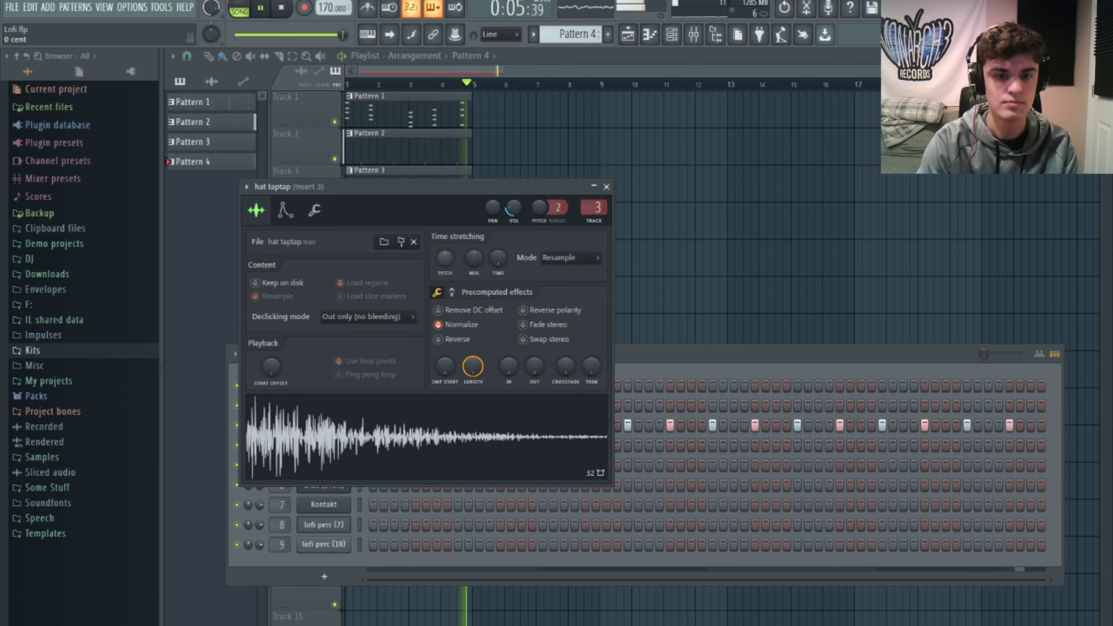
Pan the hat taptap's mixer track, Insert 3, slightly to the right.
left_click(693, 34)
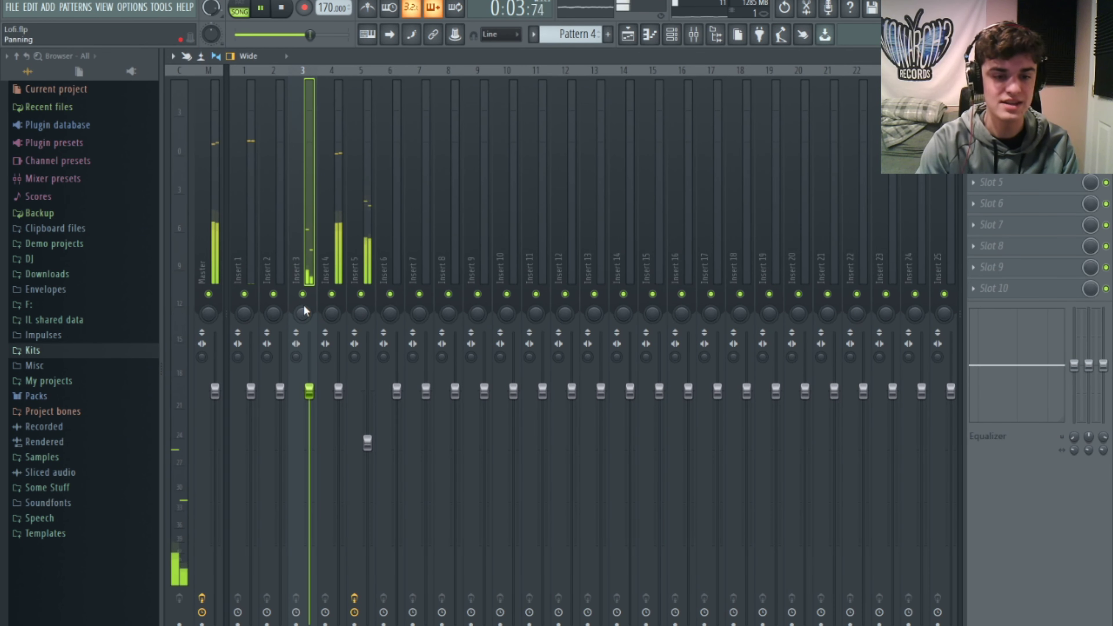
left_click_drag(306, 311, 306, 300)
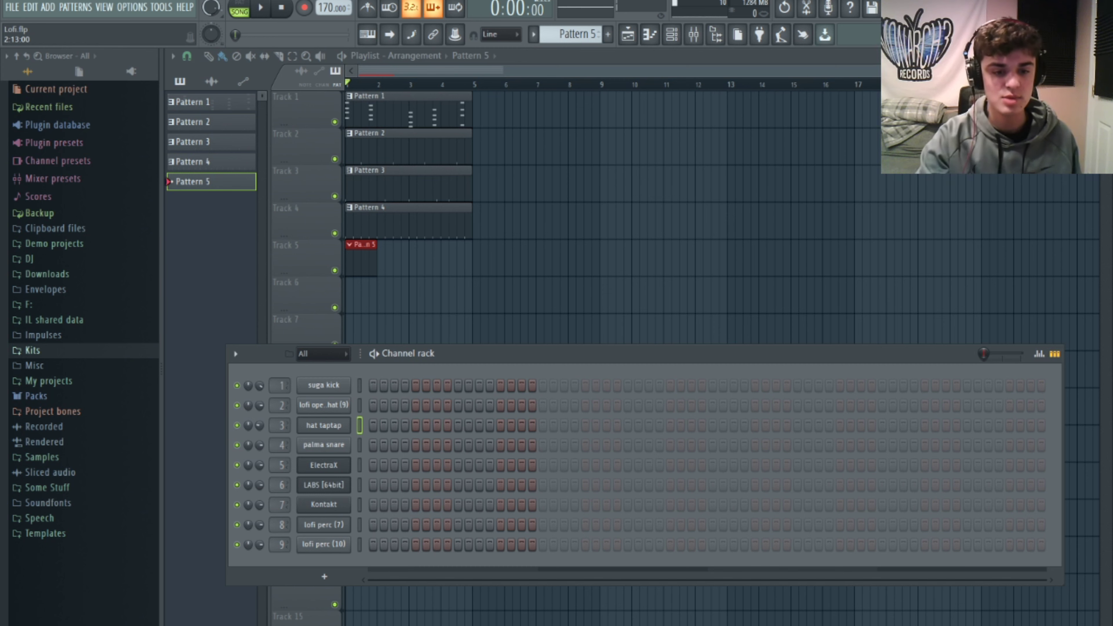
Add lofi open hat (9) hits to Pattern 5 on step 5 of bar 2 and step 13 of bar 4 during playback.
left_click(358, 407)
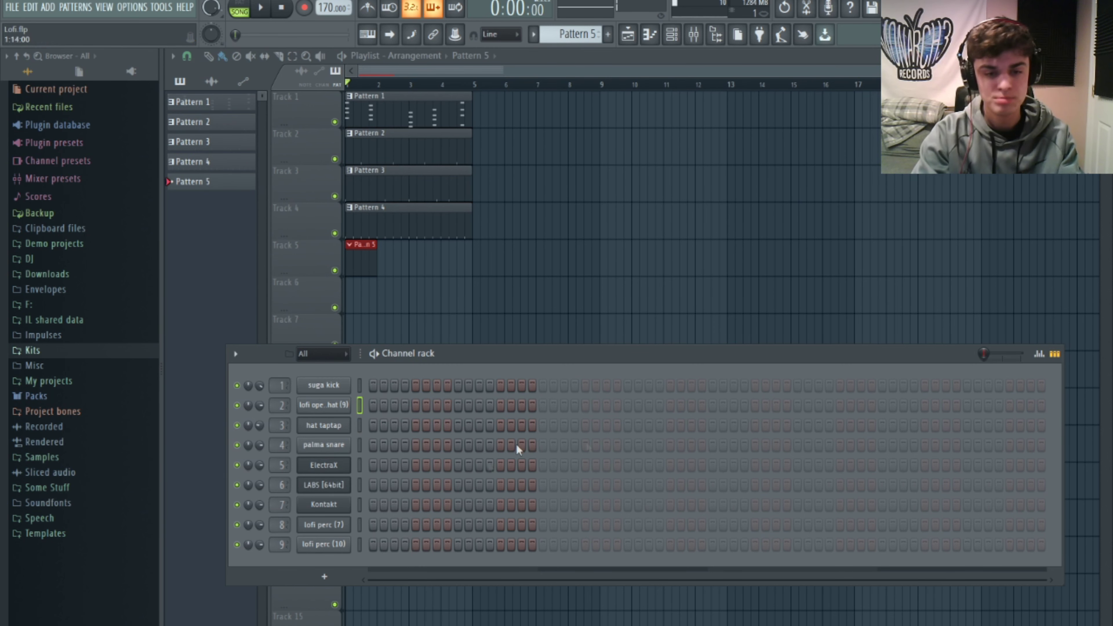
key("space")
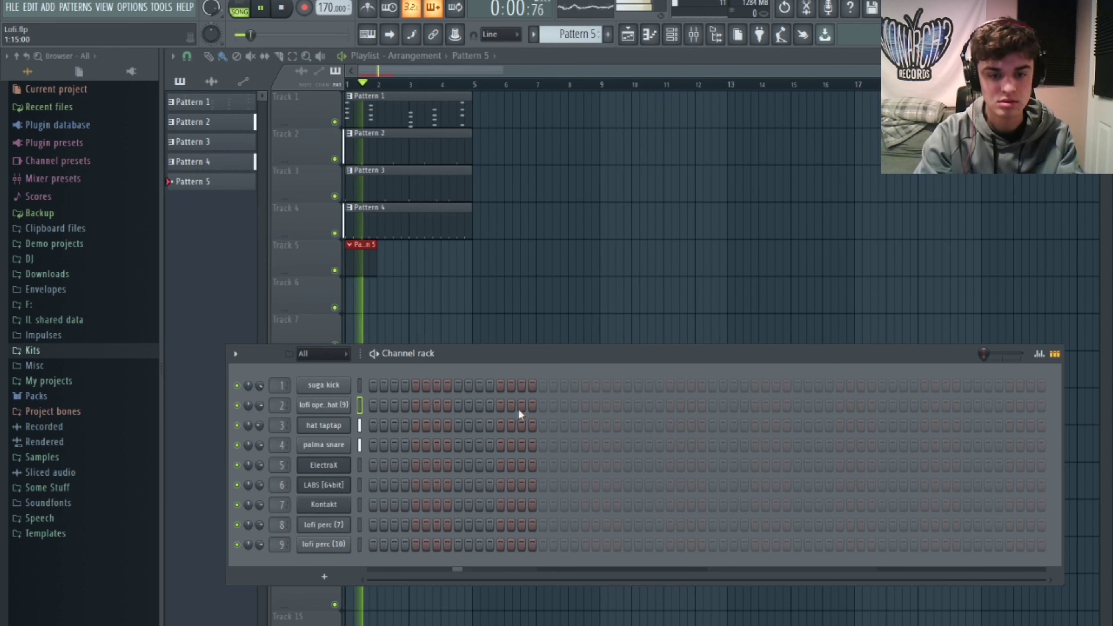
left_click(586, 405)
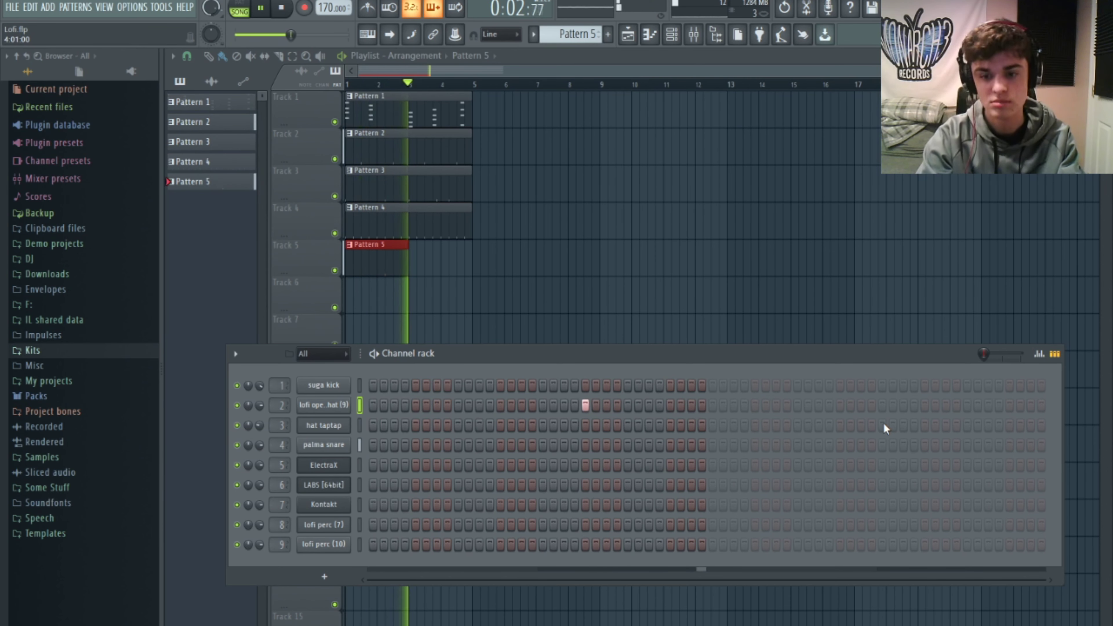
left_click(1009, 405)
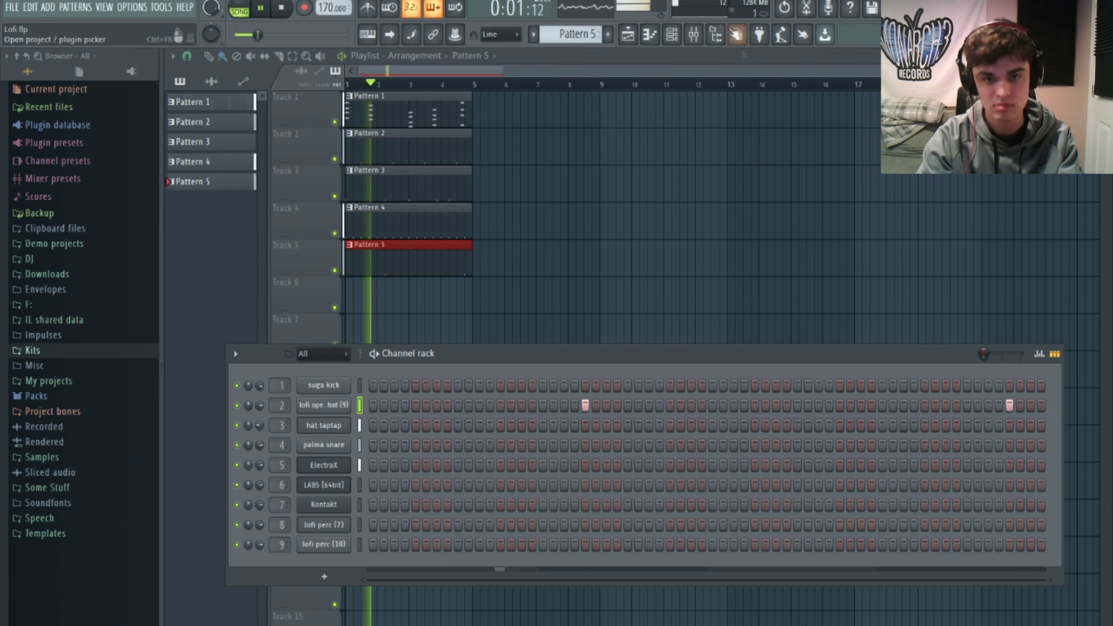
Lower the mixer volume of the open hat's Insert 2 and slightly reduce Insert 3, and return to the playlist.
key("F9")
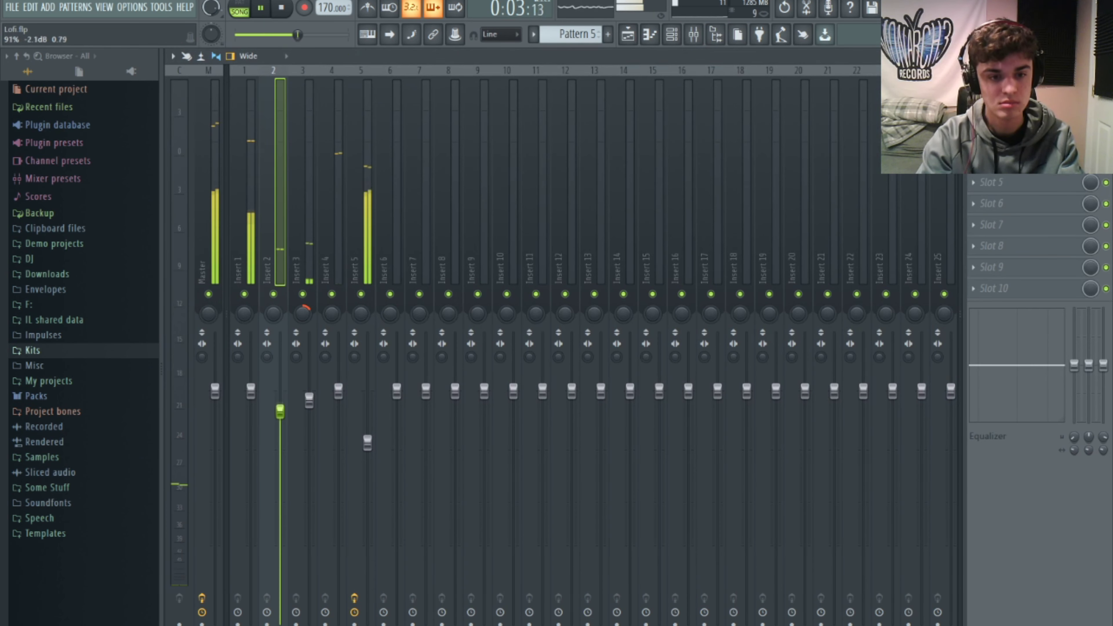
left_click_drag(279, 411, 280, 433)
left_click(294, 421)
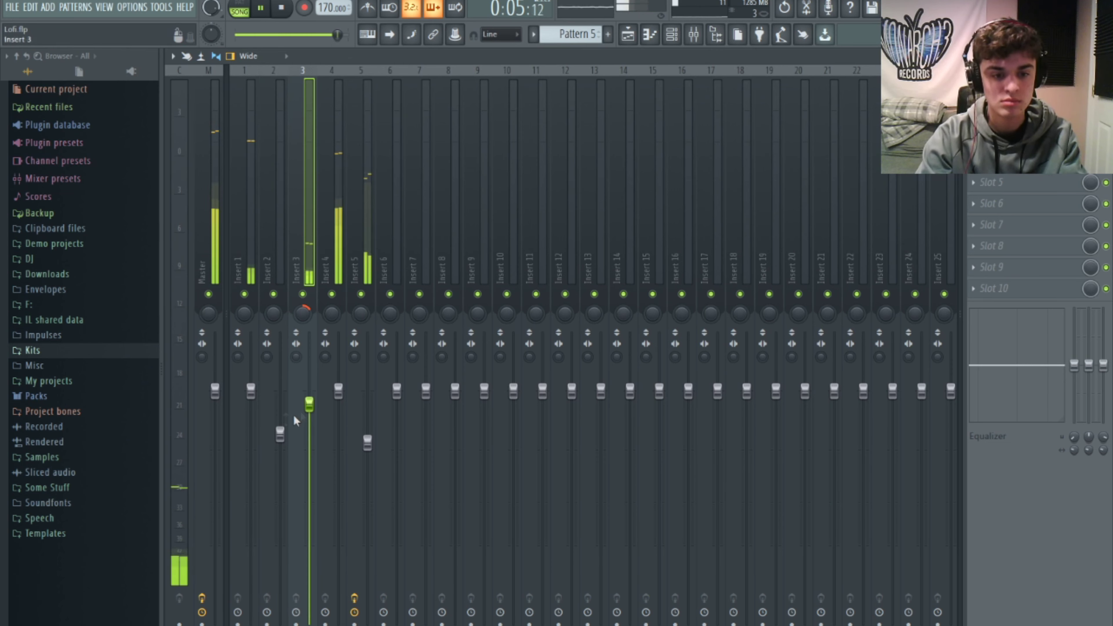
key("F5")
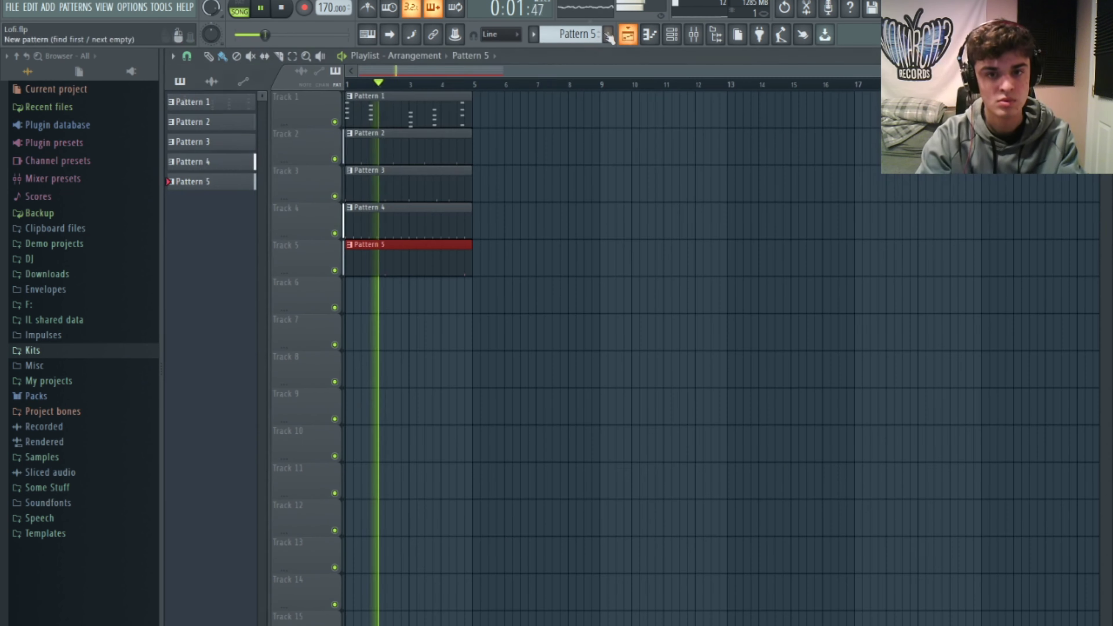
Place Pattern 6 at the start of Track 6, adding lofi perc (7) on bar 2 step 1 and lofi perc (10) on bar 4 step 3.
scroll(584, 34, "down", 1)
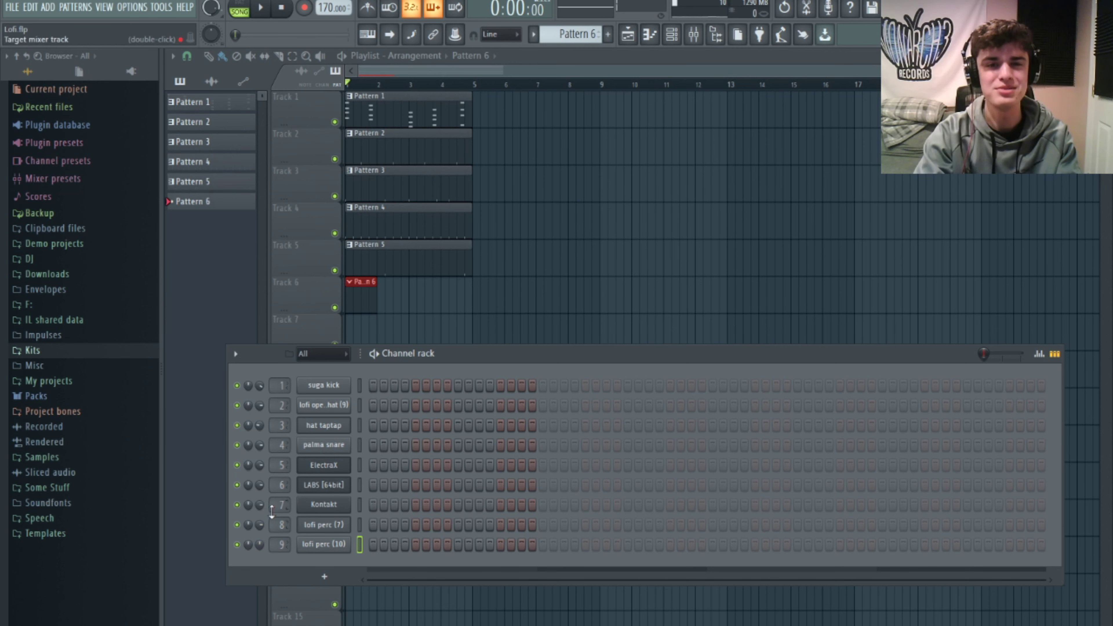
key("space")
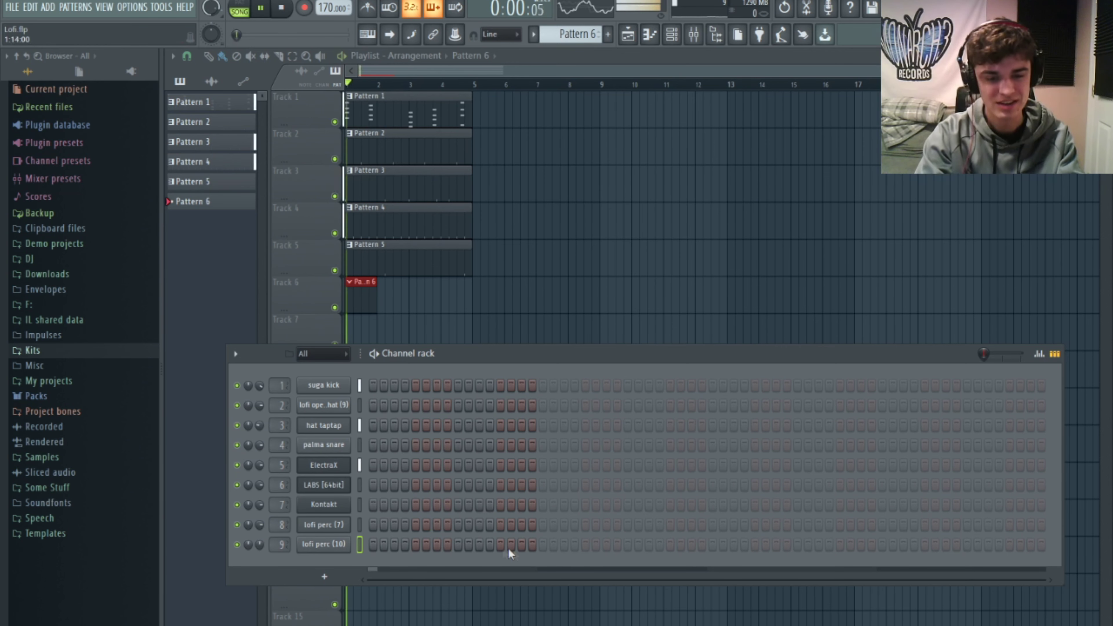
left_click(542, 528)
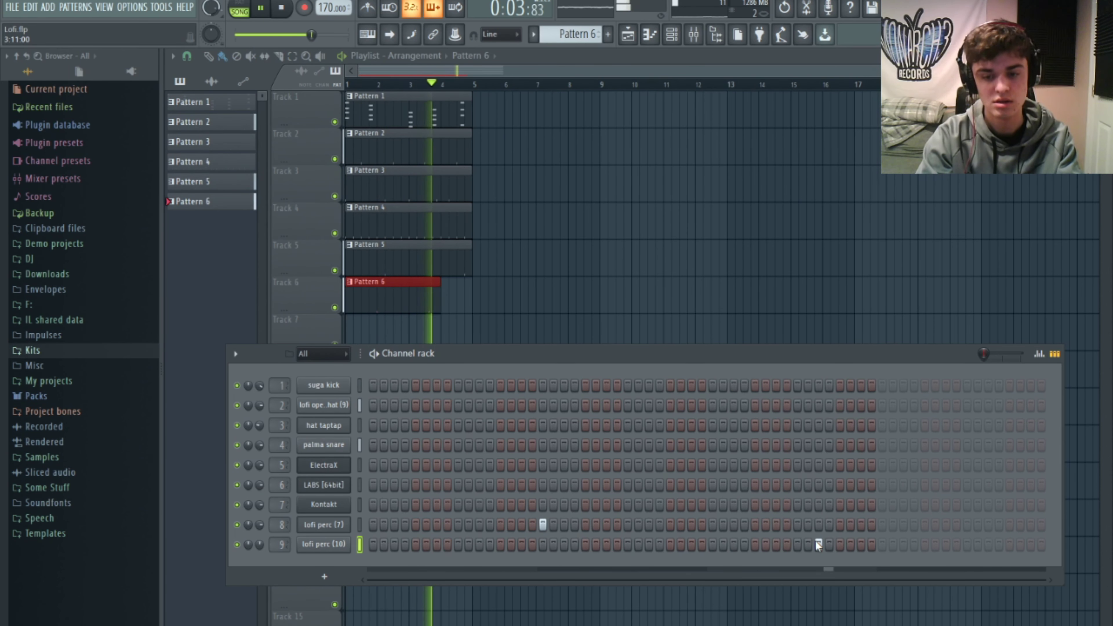
key("space")
left_click(904, 545)
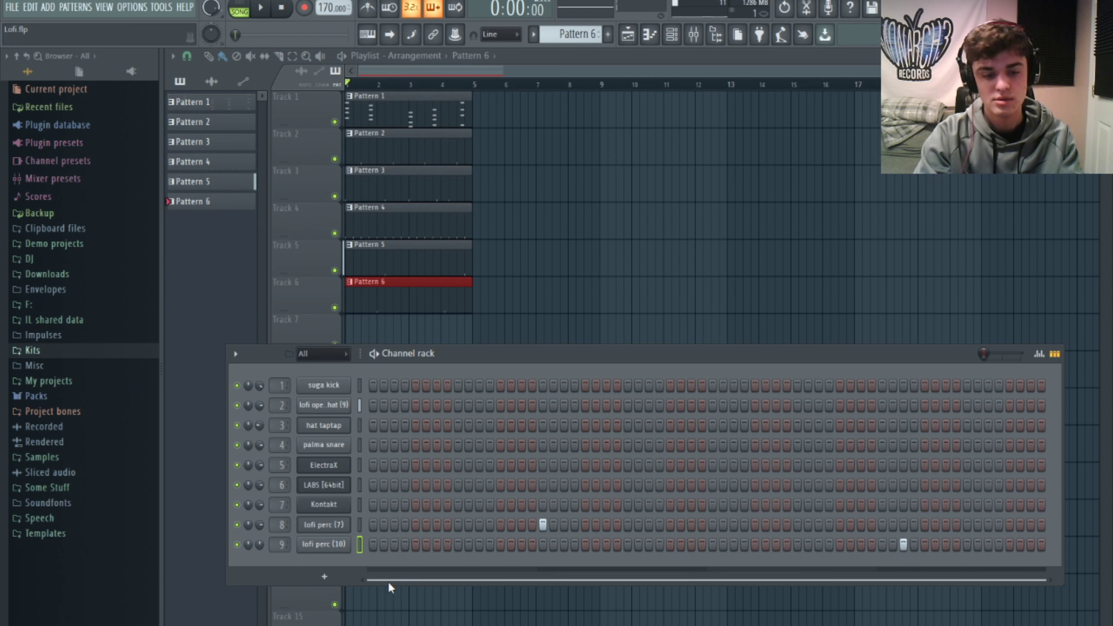
Review the lofi perc (10) sample settings and listen to the arrangement with all drum patterns playing.
left_click(344, 544)
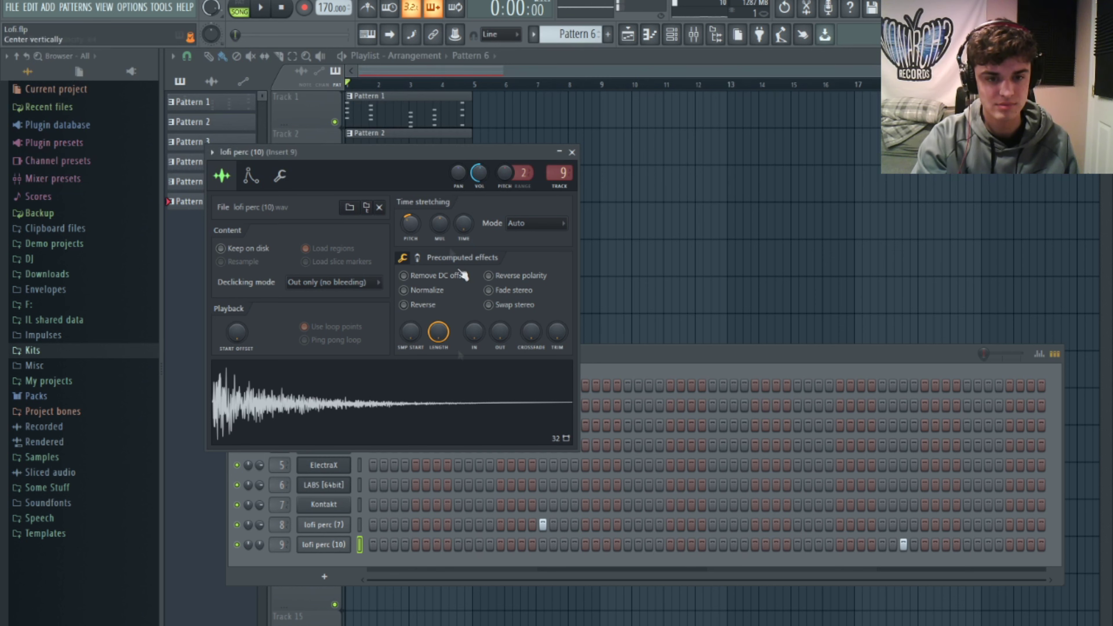
key("space")
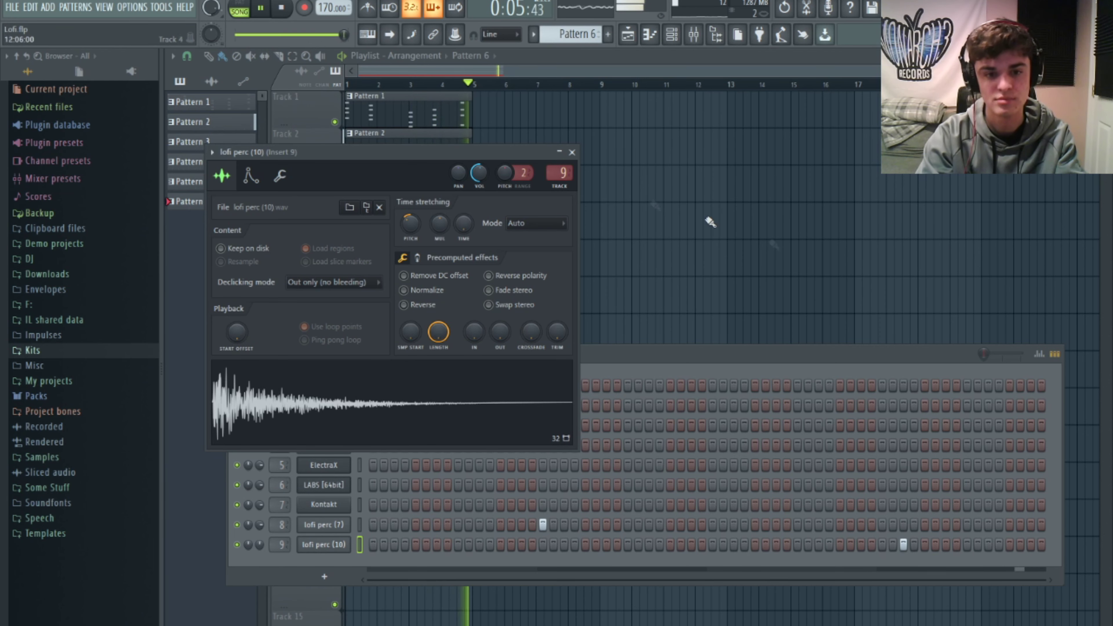
left_click(572, 152)
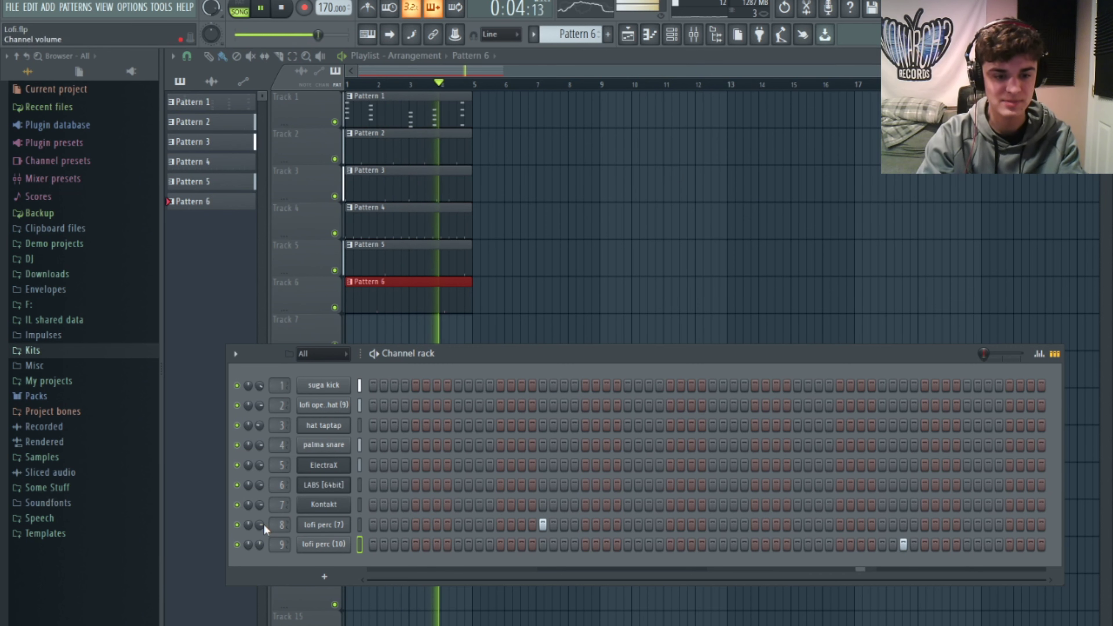
scroll(260, 524, "up", 4)
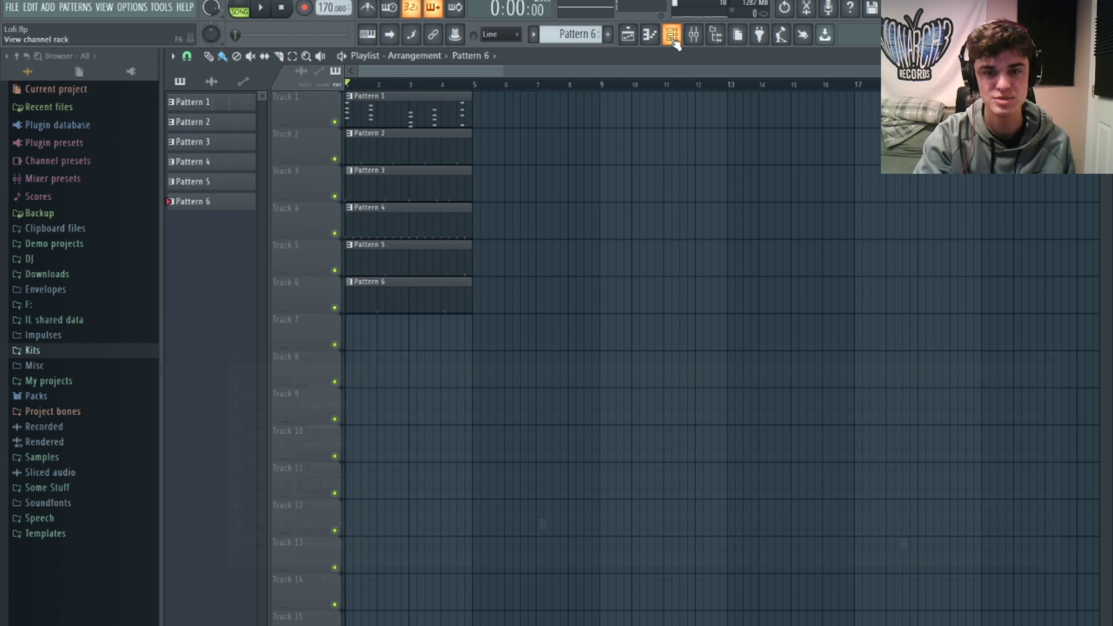
left_click(671, 35)
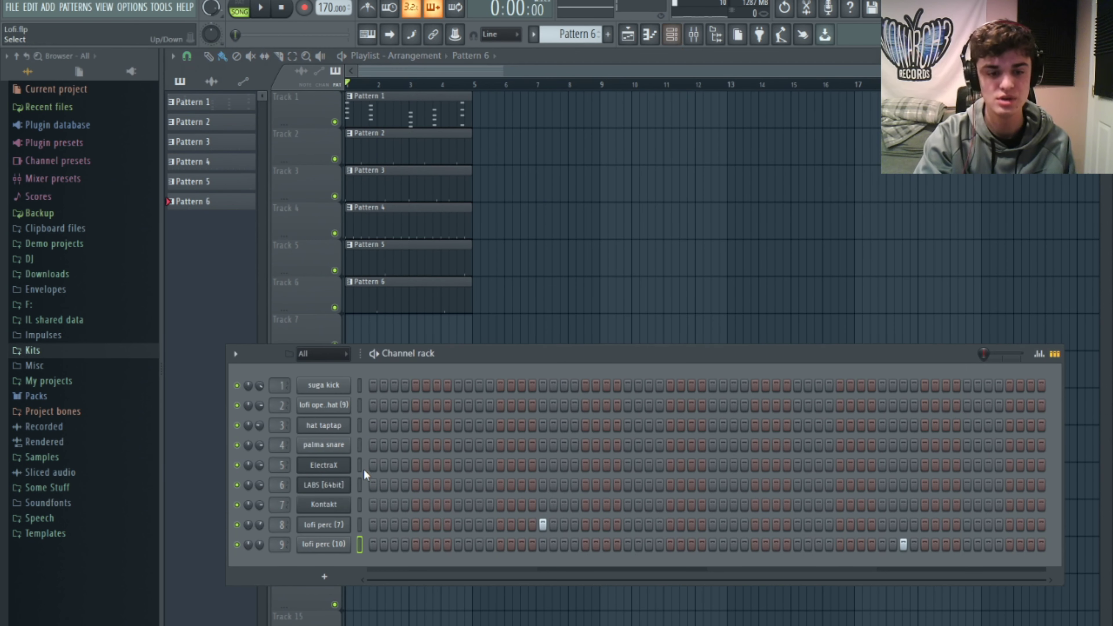
Open the LABS Soft Piano instrument and copy the ElectraX chord notes from Pattern 1.
left_click(340, 485)
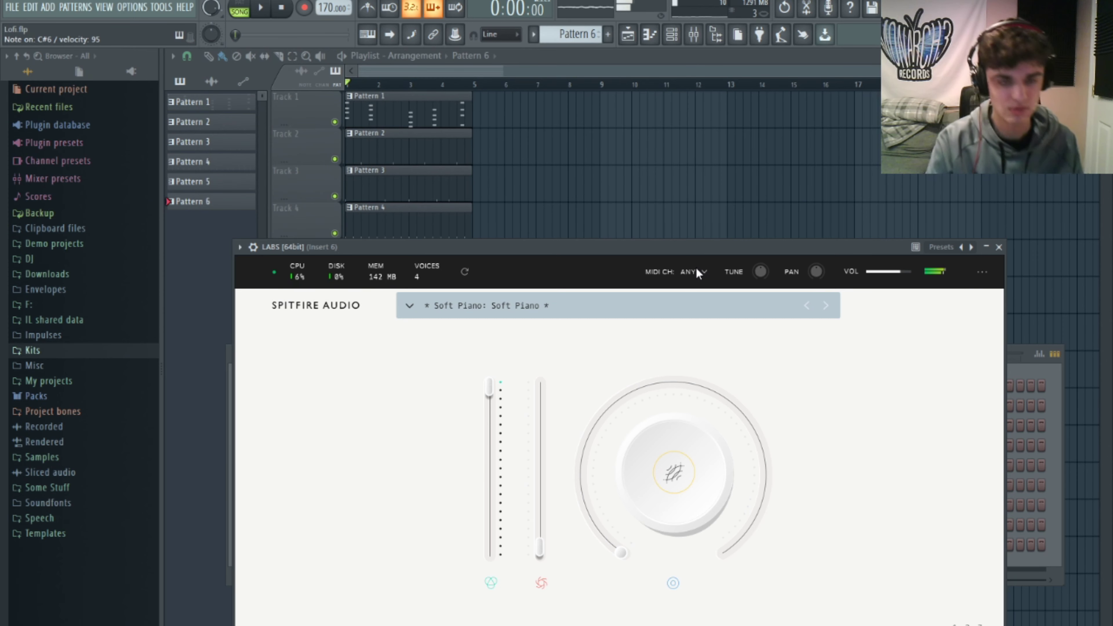
double_click(377, 112)
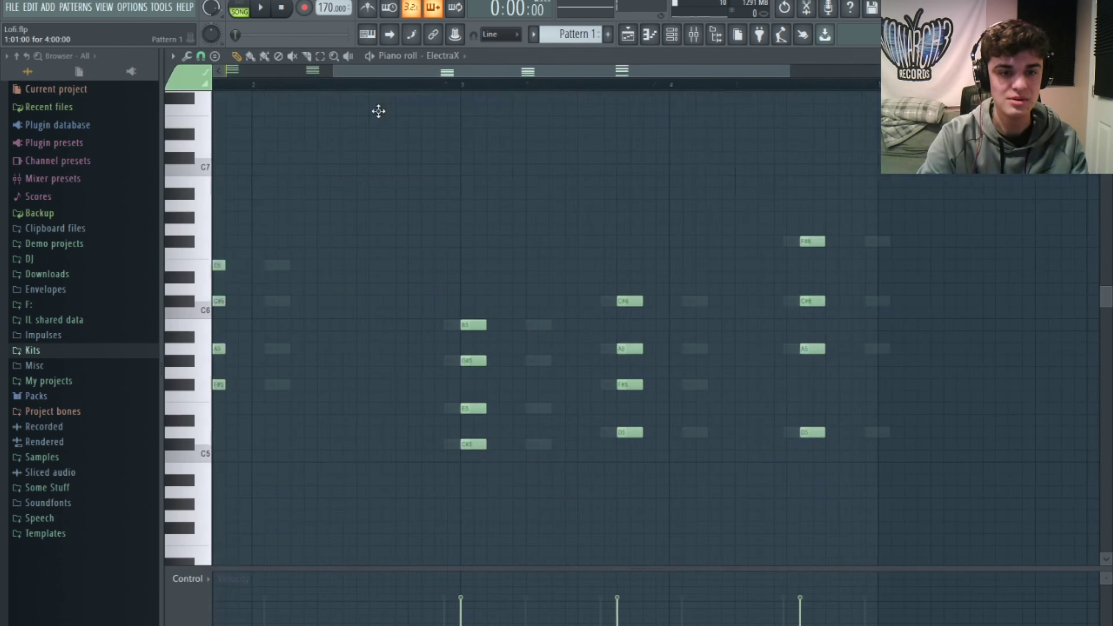
left_click(631, 35)
Place Pattern 7 at the start of Track 7 and paste the copied chords into its LABS piano roll.
scroll(577, 34, "down", 6)
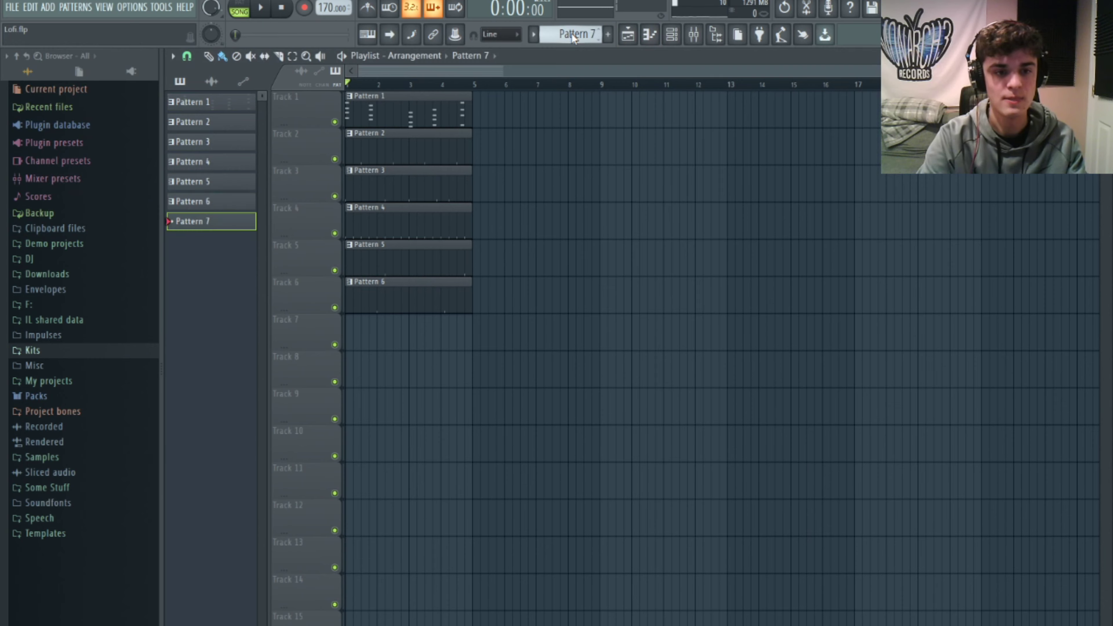
left_click_drag(384, 337, 288, 335)
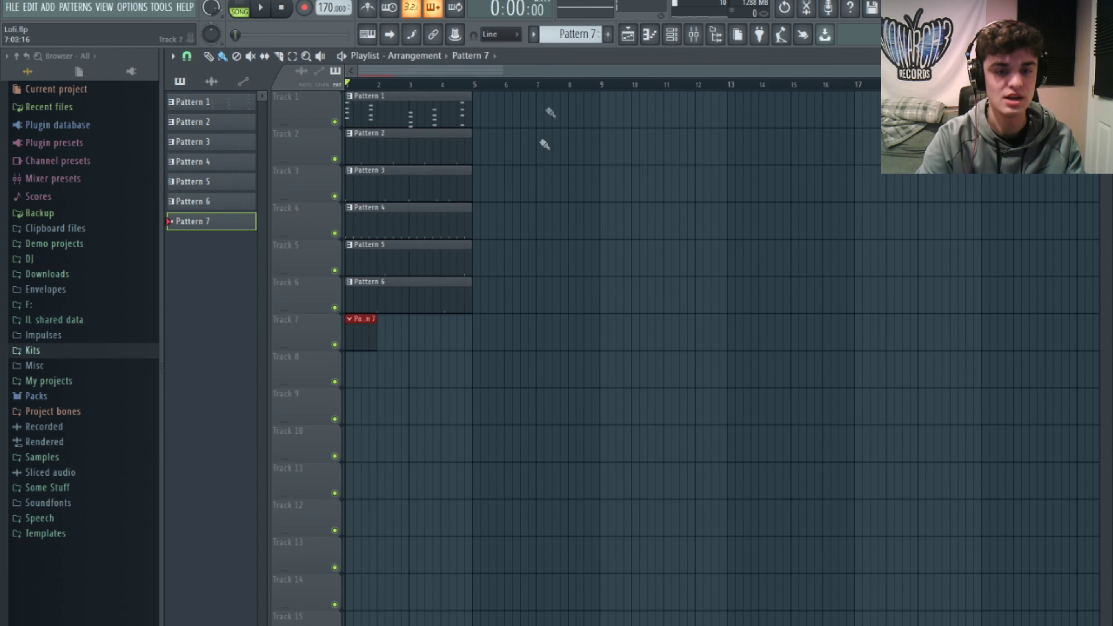
left_click(652, 35)
key("ctrl+v")
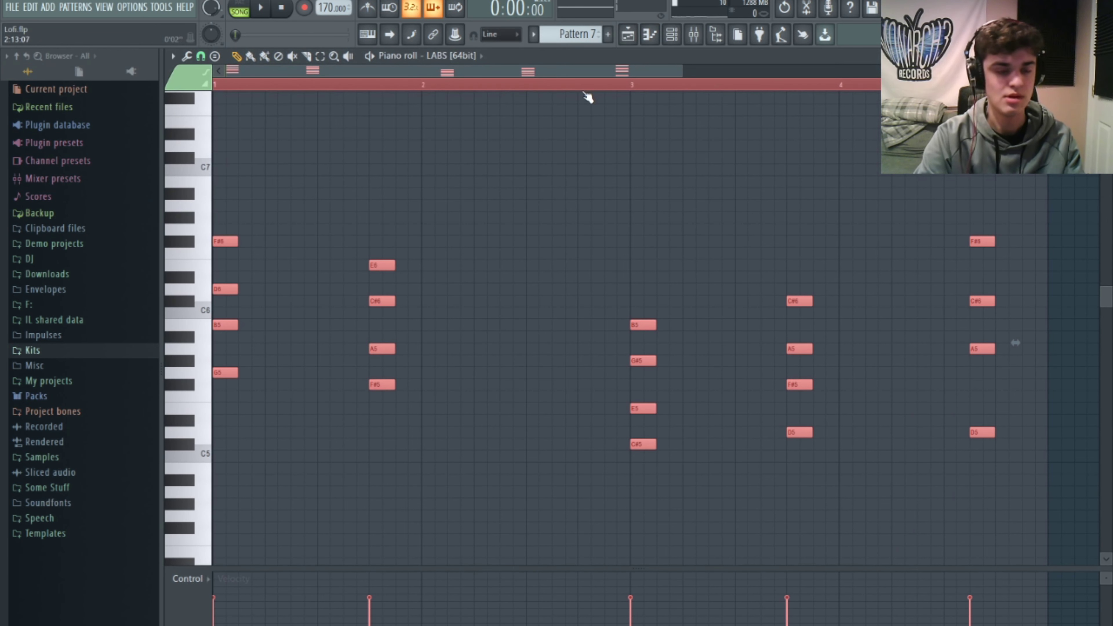
key("ctrl+d")
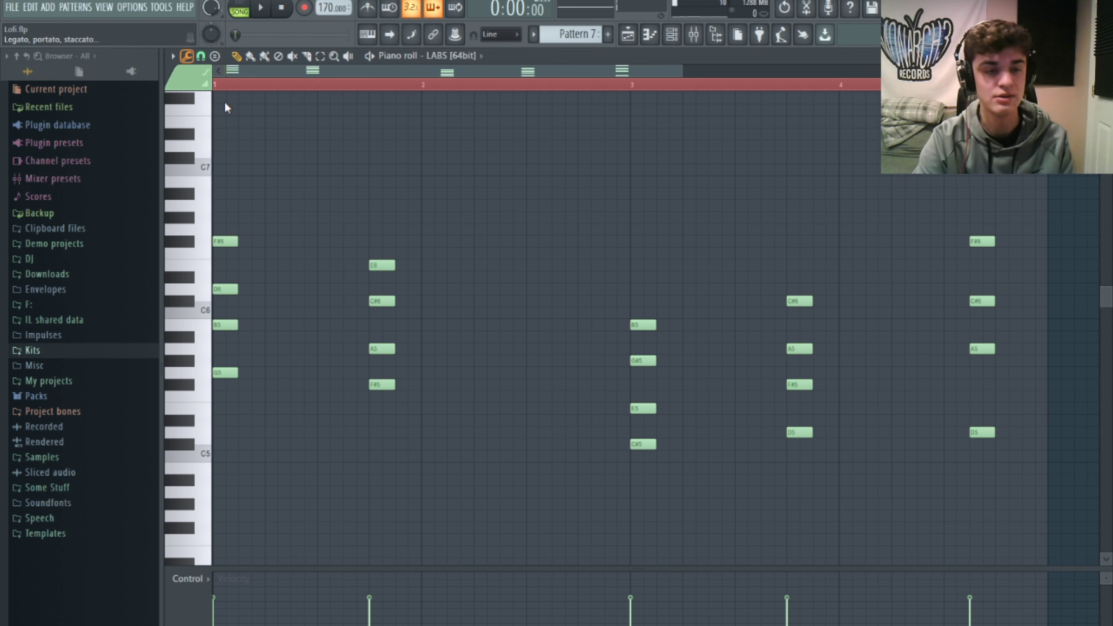
Extend Pattern 7's LABS chords so each one lasts until the next and the final chord reaches the end of bar 4.
key("ctrl+l")
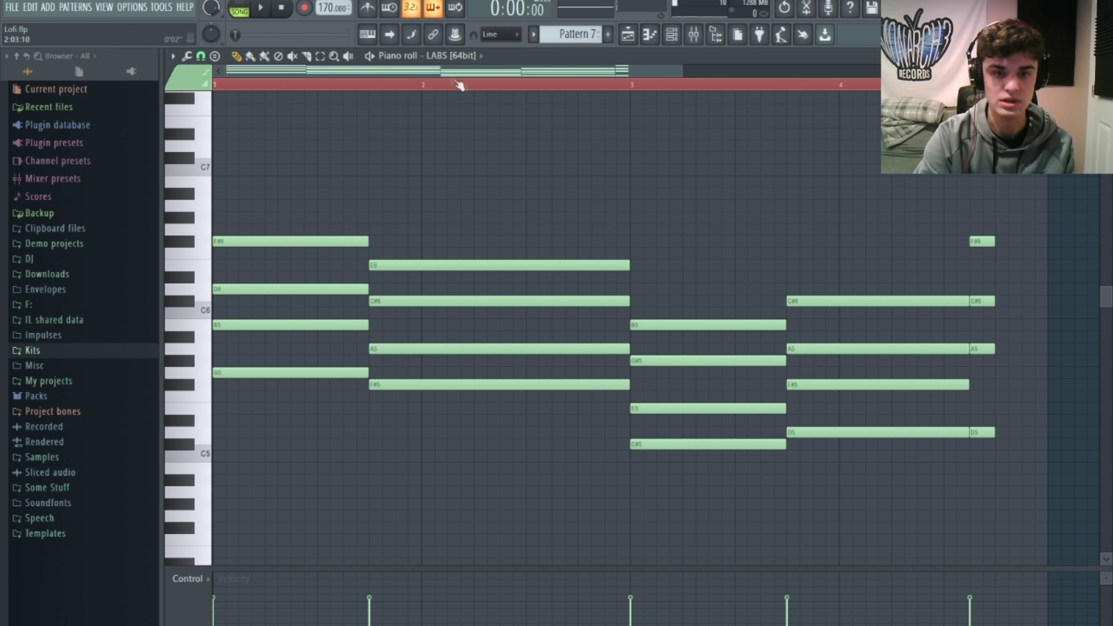
mouse_move(455, 82)
left_mouse_down()
mouse_move(647, 91)
mouse_move(614, 108)
mouse_move(669, 117)
left_mouse_up()
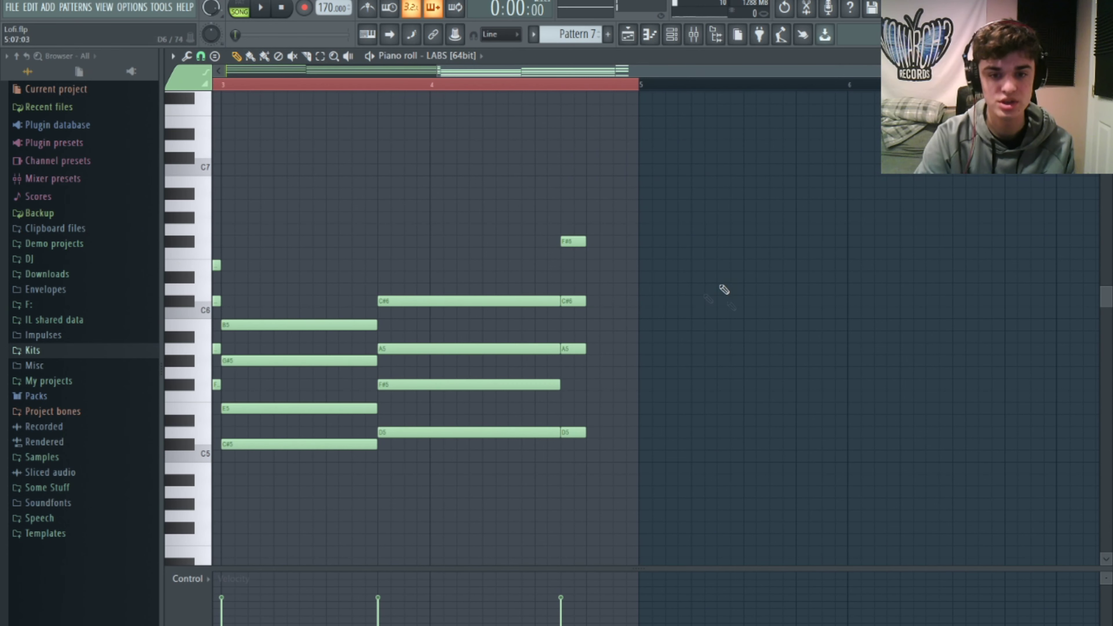
left_click(321, 56)
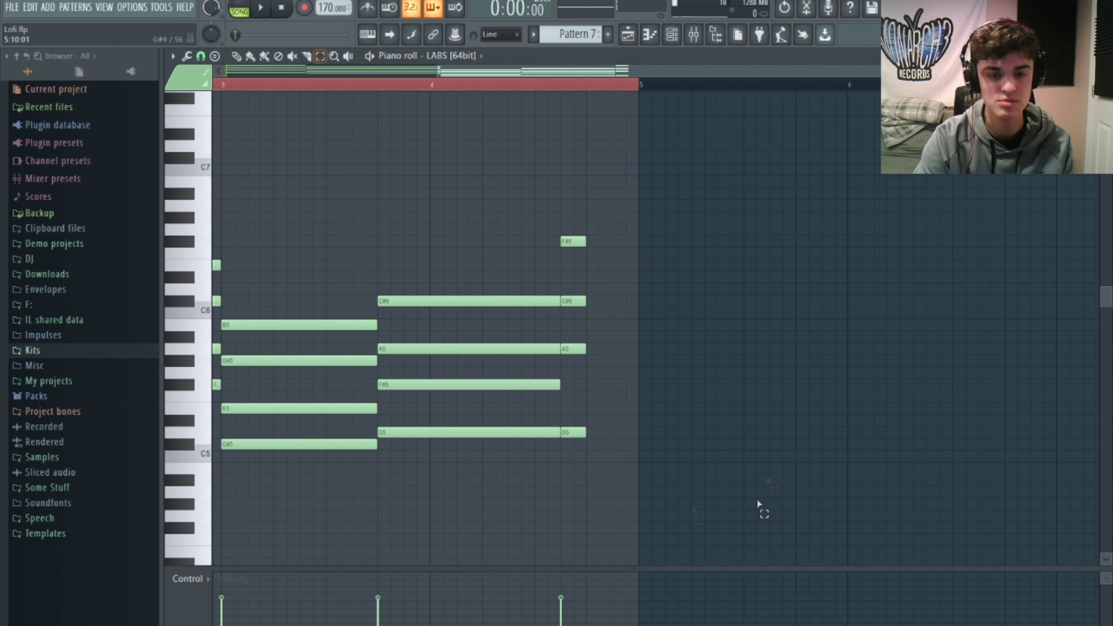
left_click_drag(578, 486, 630, 153)
left_click(237, 56)
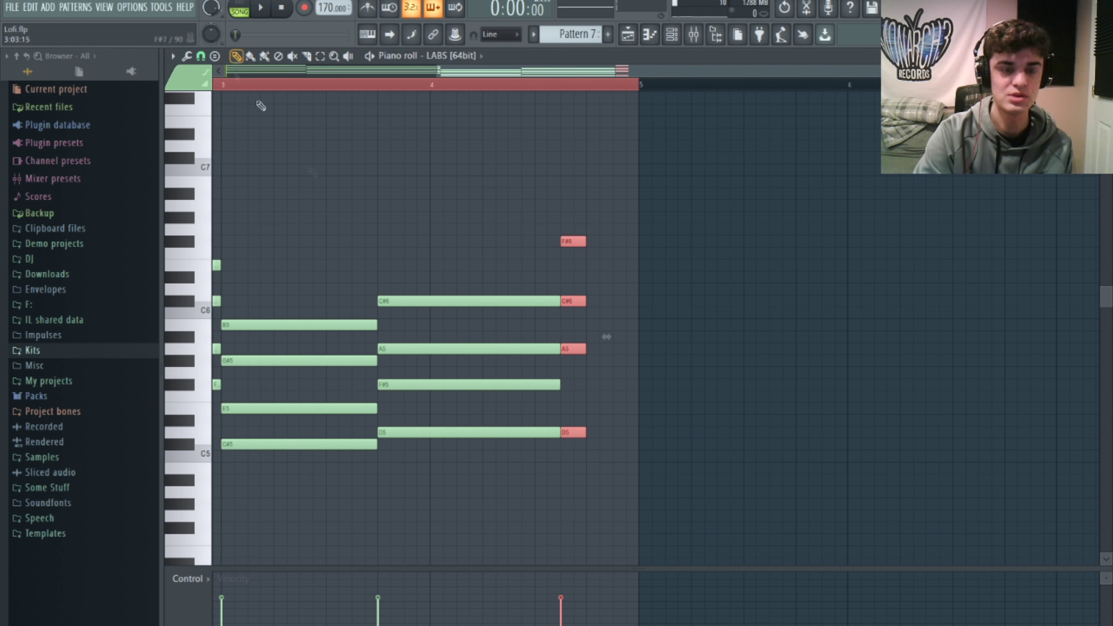
left_click_drag(585, 238, 632, 250)
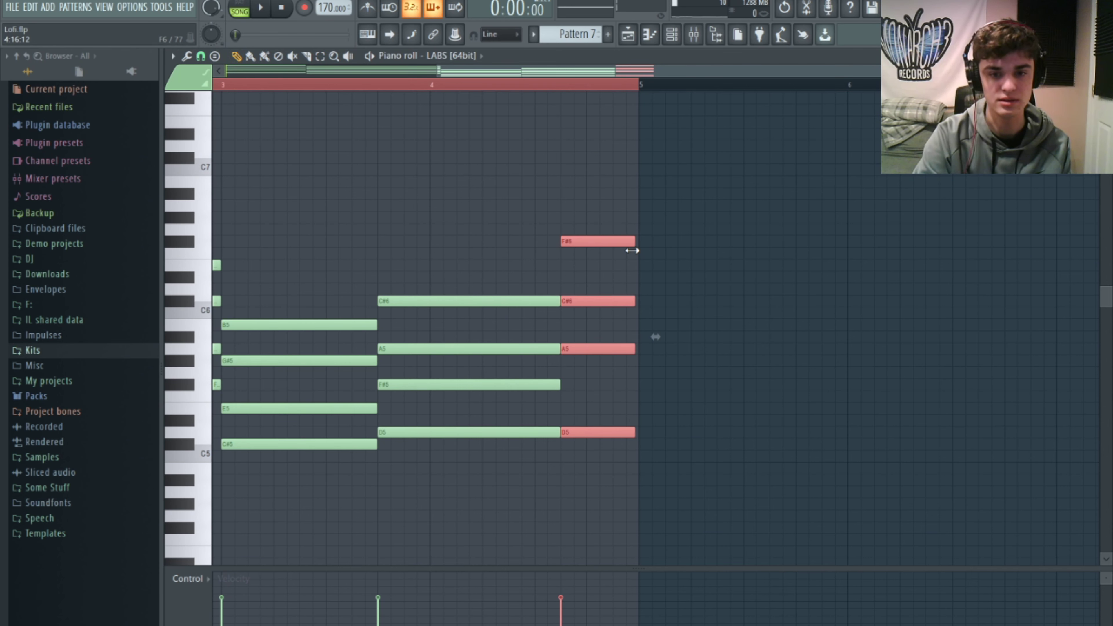
left_click_drag(632, 69, 257, 89)
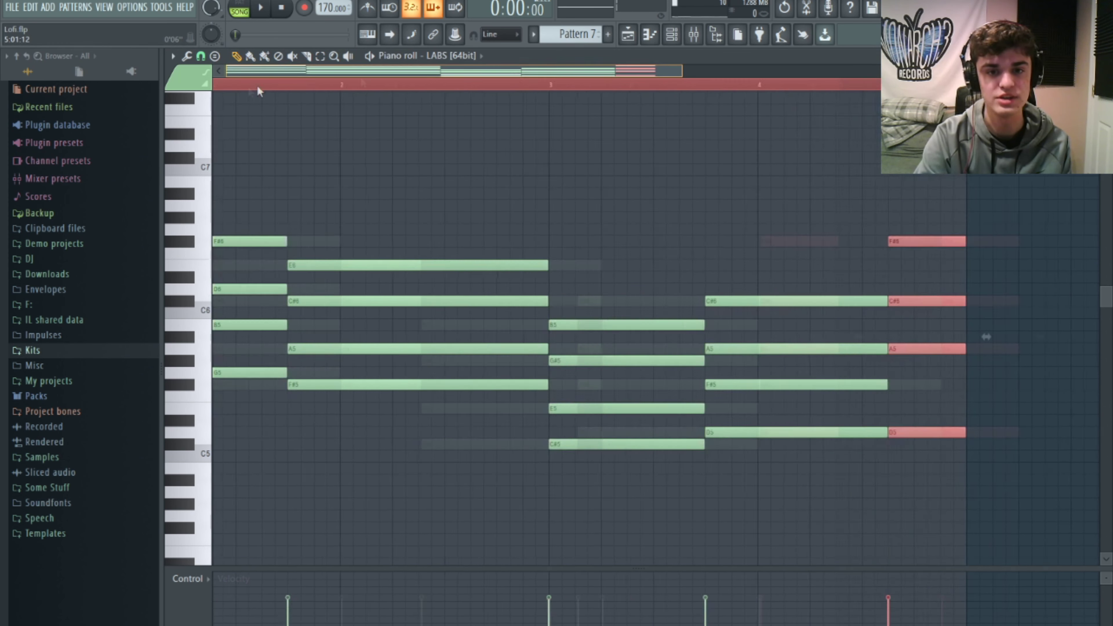
Strum the LABS chords so their notes start slightly staggered from lowest to highest, and play the arrangement.
left_click(488, 123)
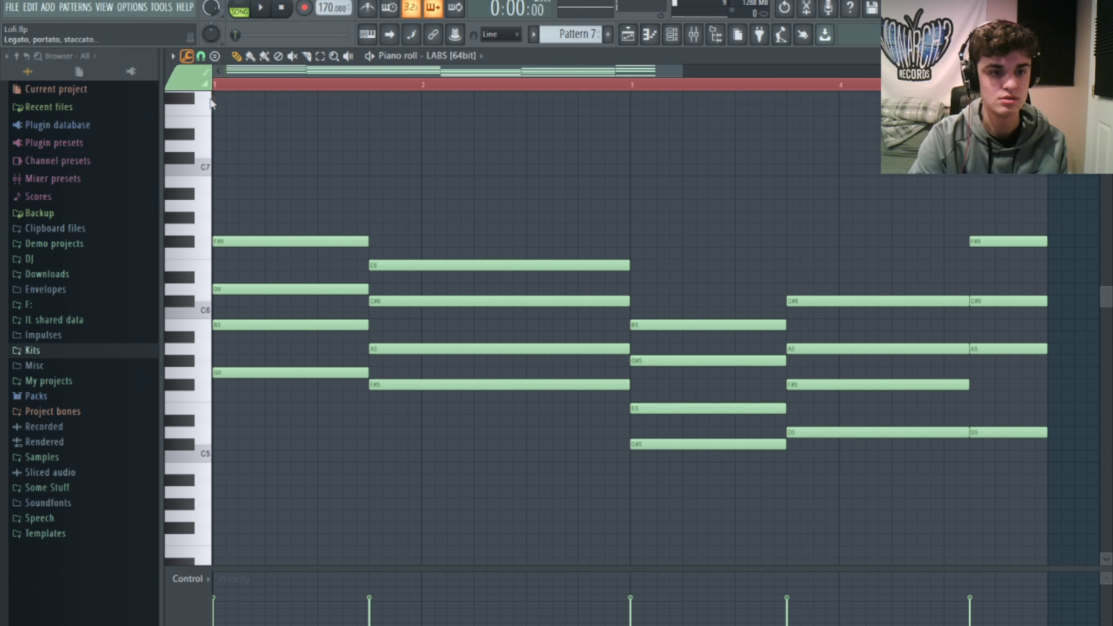
left_click(229, 219)
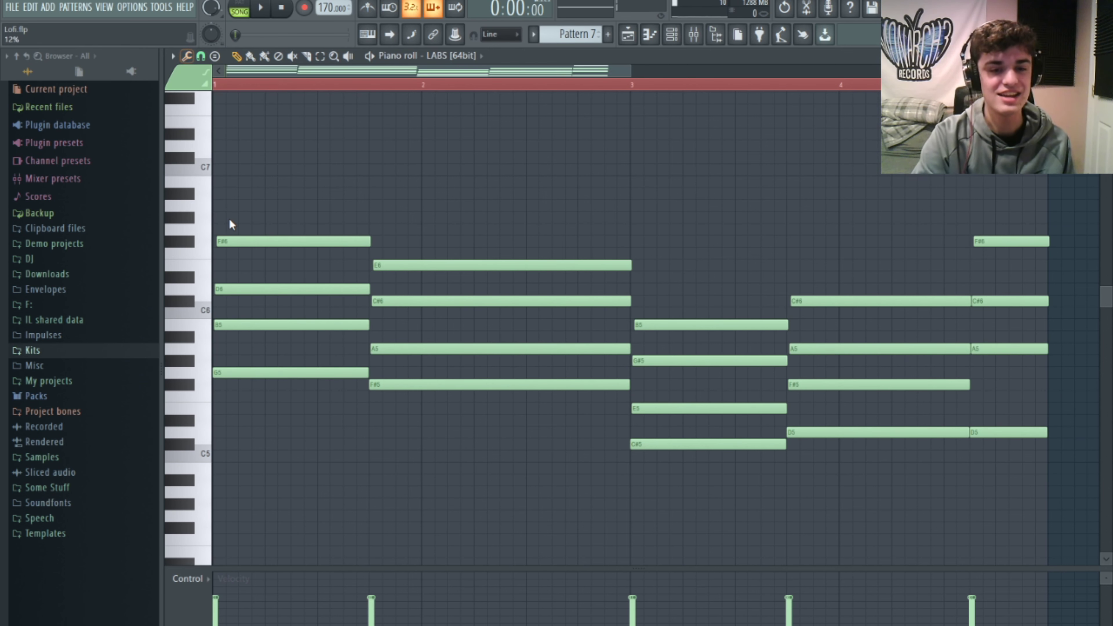
left_click_drag(514, 332, 515, 320)
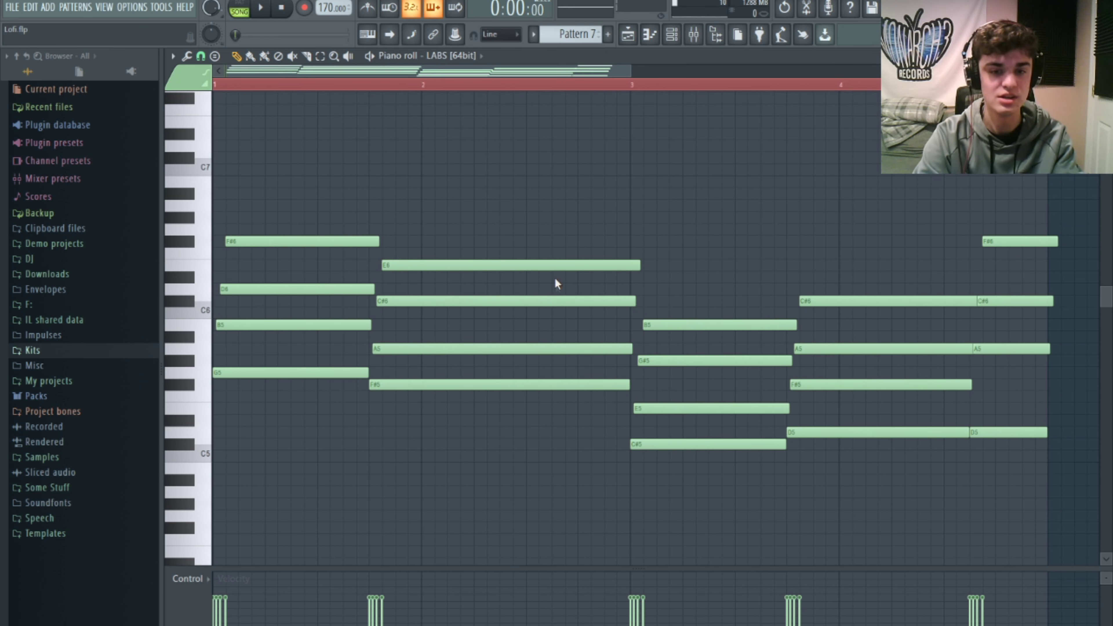
mouse_move(514, 330)
left_mouse_down()
mouse_move(514, 320)
mouse_move(514, 336)
left_mouse_up()
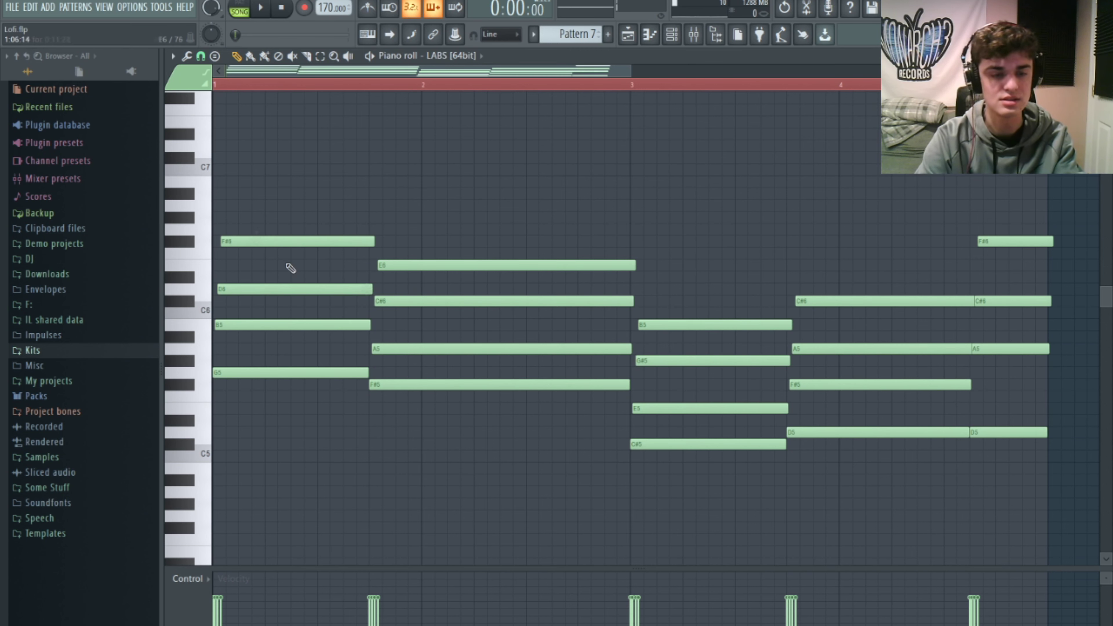
key("space")
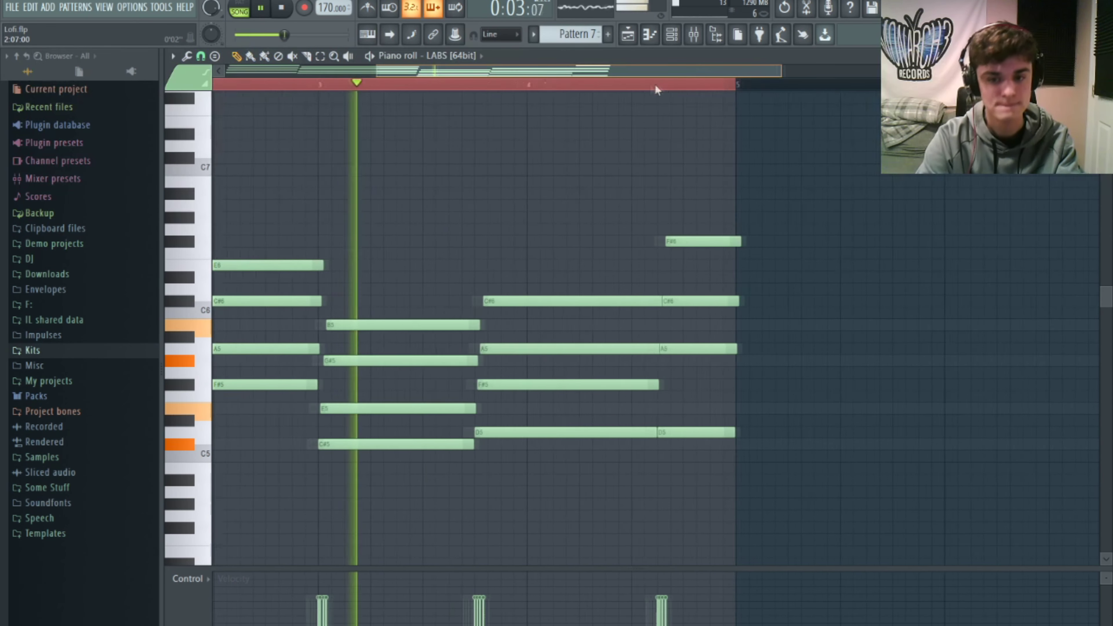
Slice off and remove the LABS note tails that overrun the end of bar 4, and play the chords.
key("space")
left_click(306, 55)
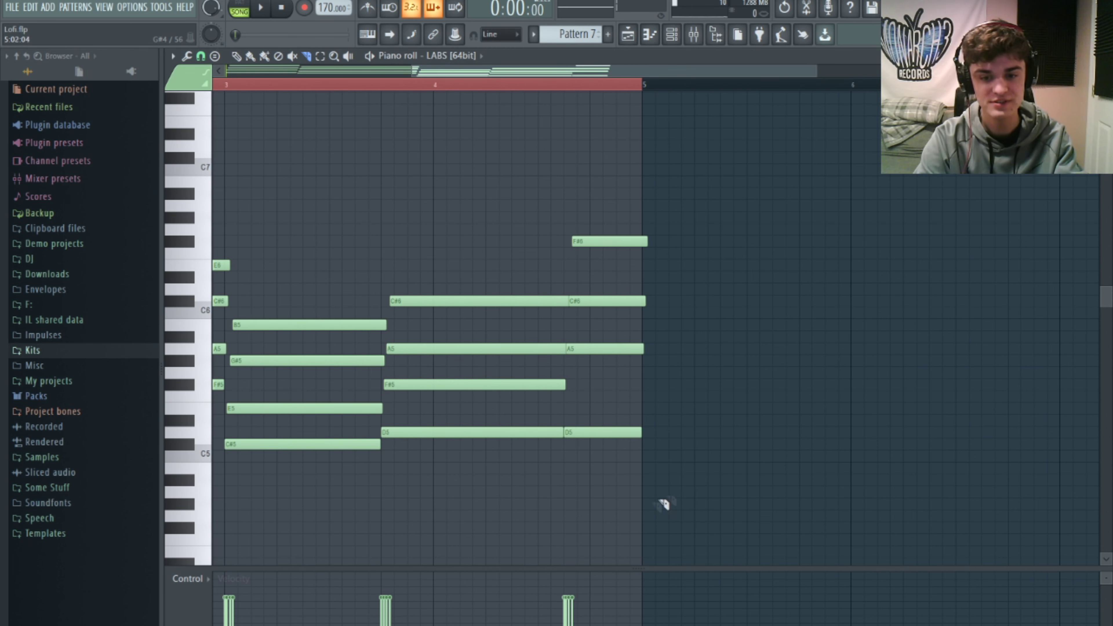
left_click_drag(645, 516, 647, 171)
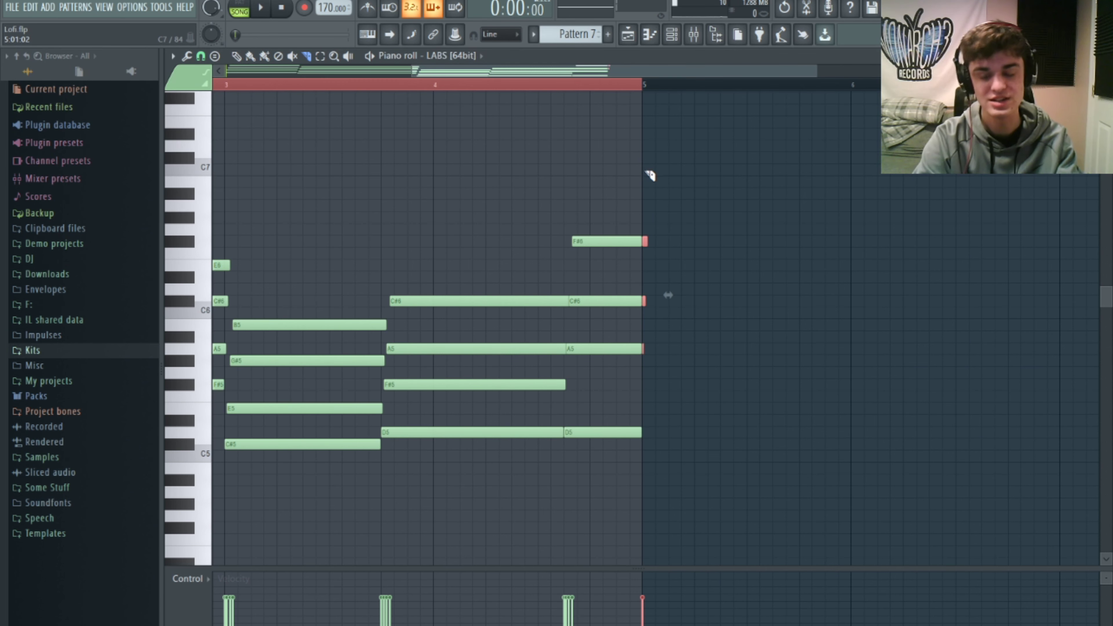
key("Delete")
left_click(236, 56)
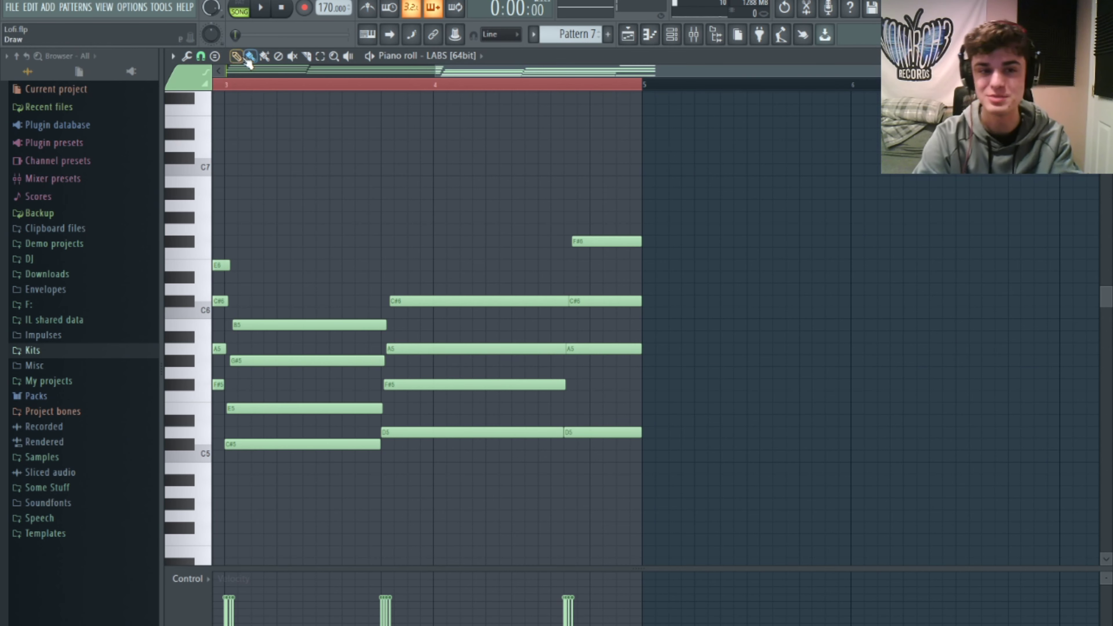
scroll(492, 73, "left", 4)
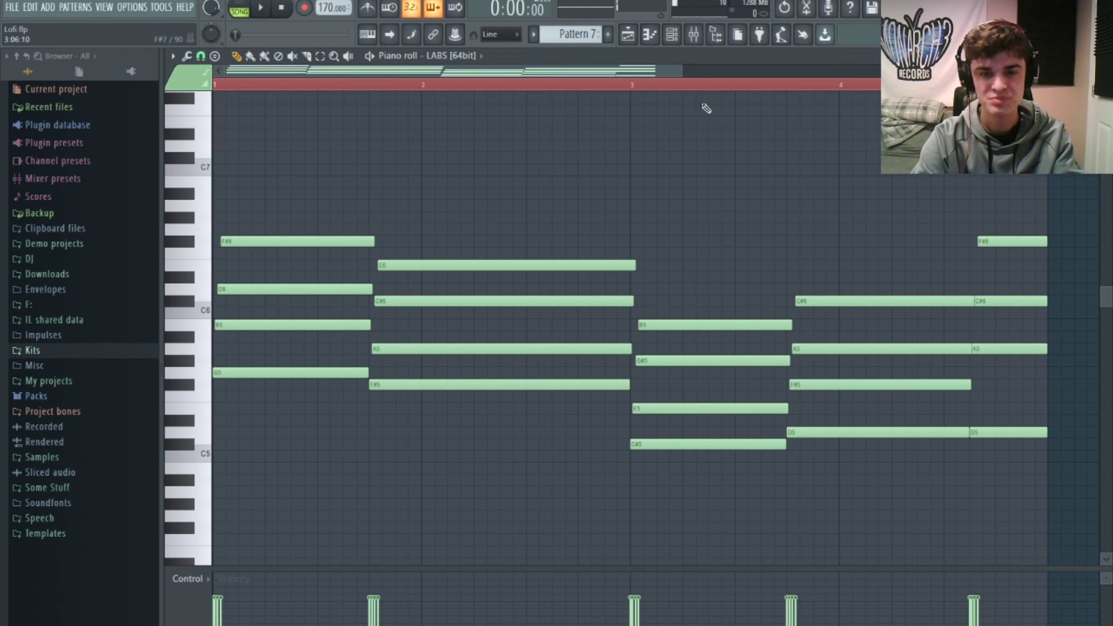
left_click_drag(682, 66, 798, 65)
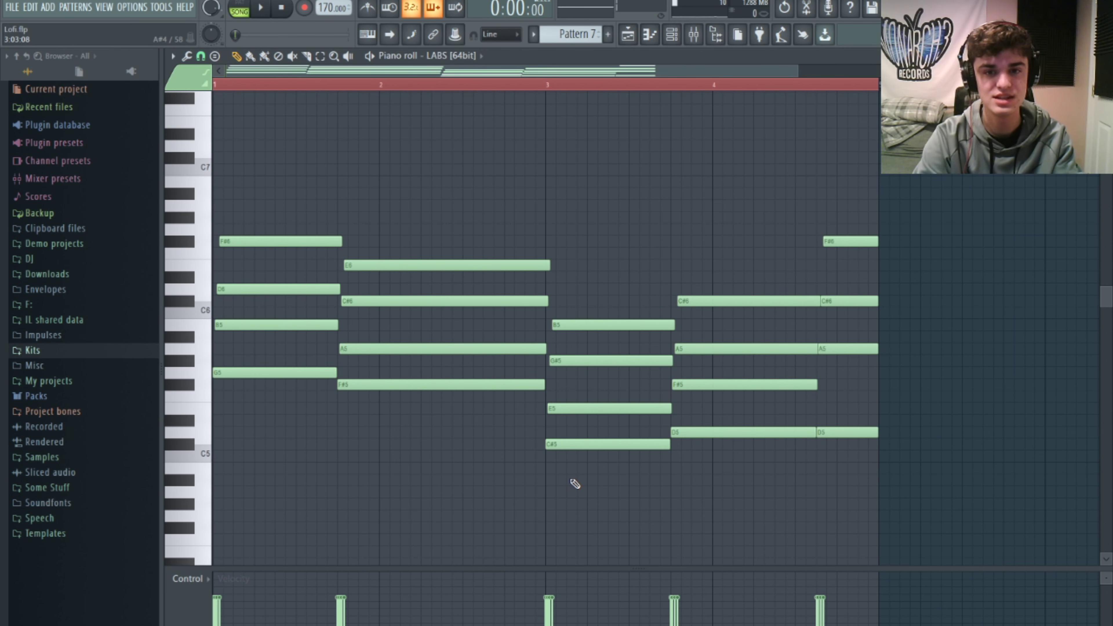
key("space")
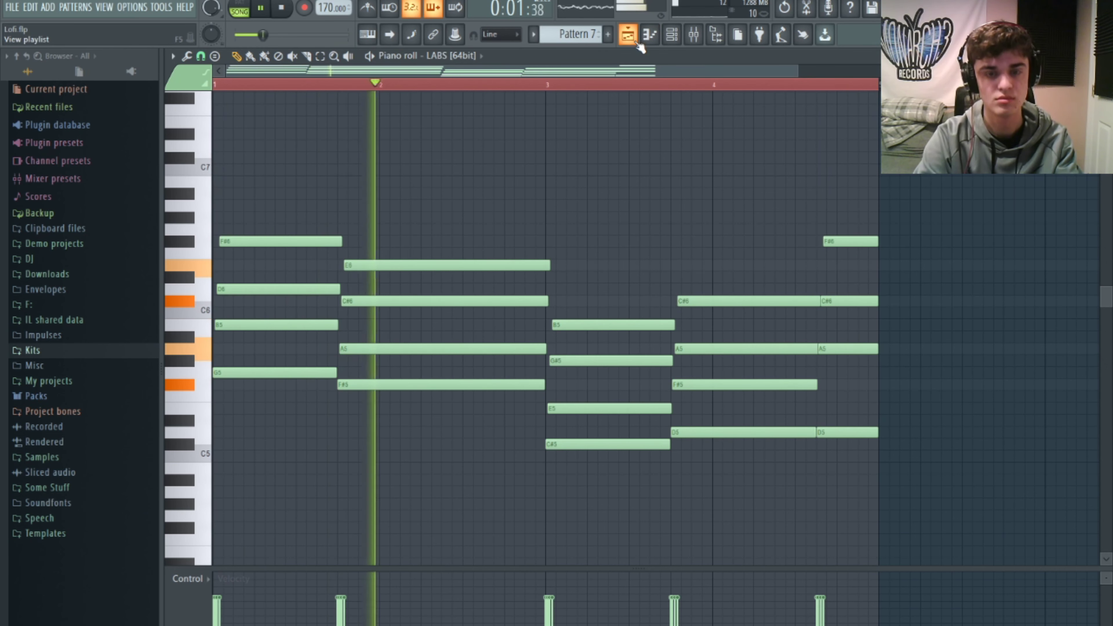
key("space")
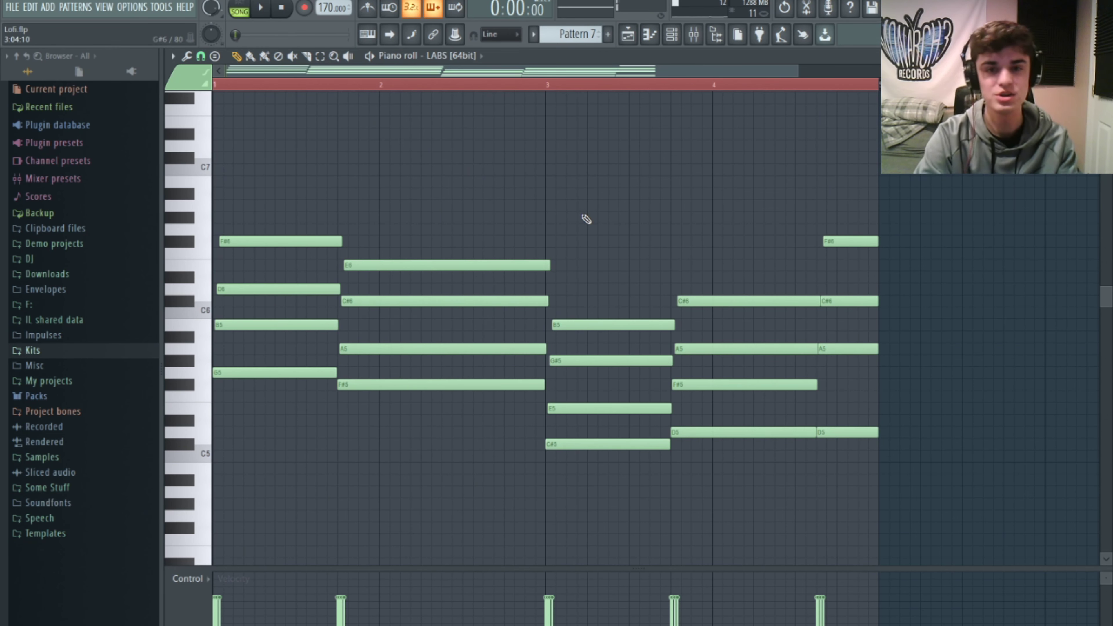
Load Fruity Parametric EQ 2 on mixer Insert 6 and drop the band 1 low shelf to -18 dB at about 170 Hz.
left_click(636, 43)
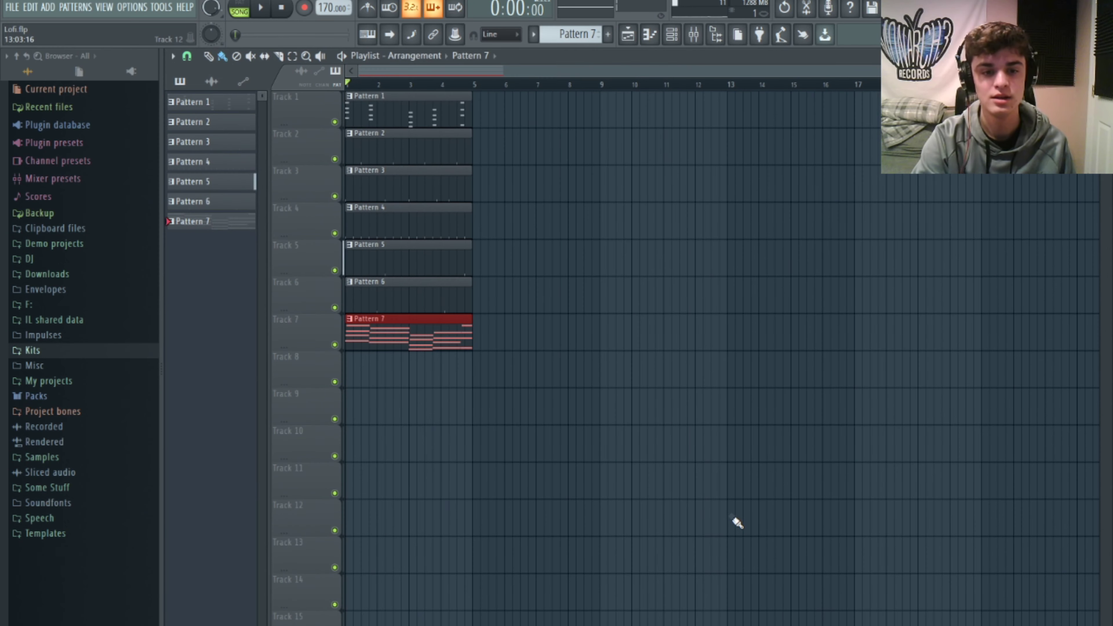
left_click(678, 38)
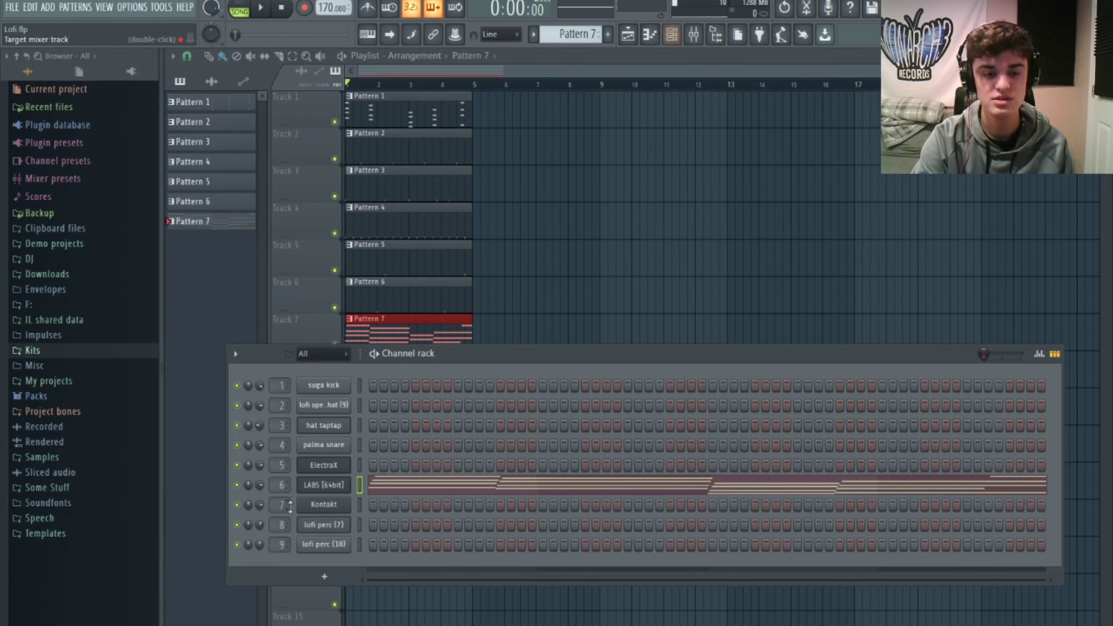
left_click(701, 38)
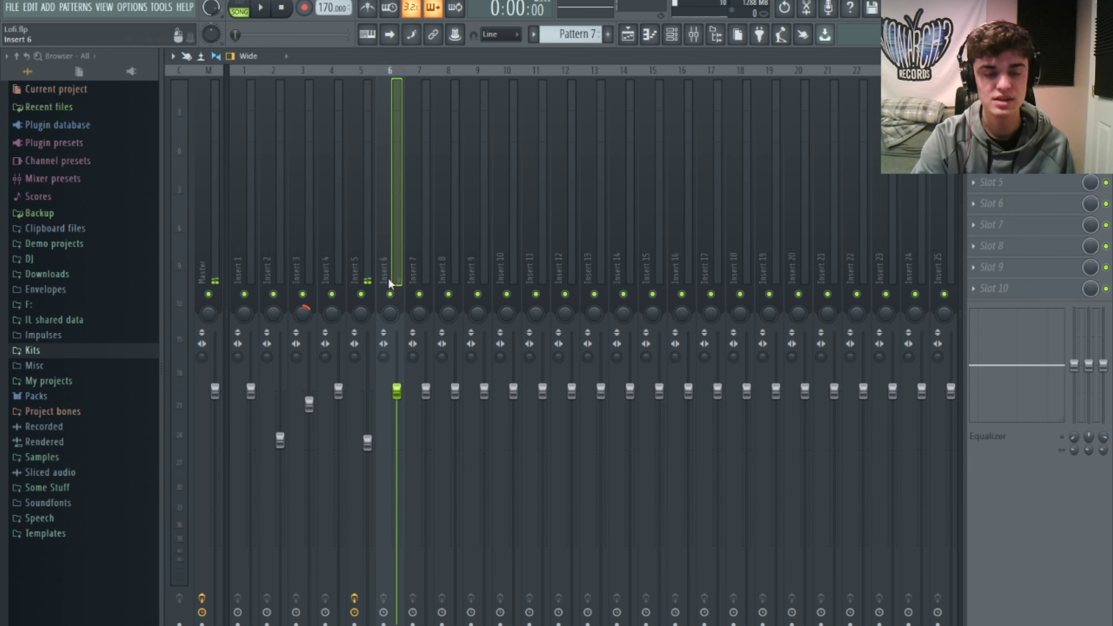
left_click(337, 342)
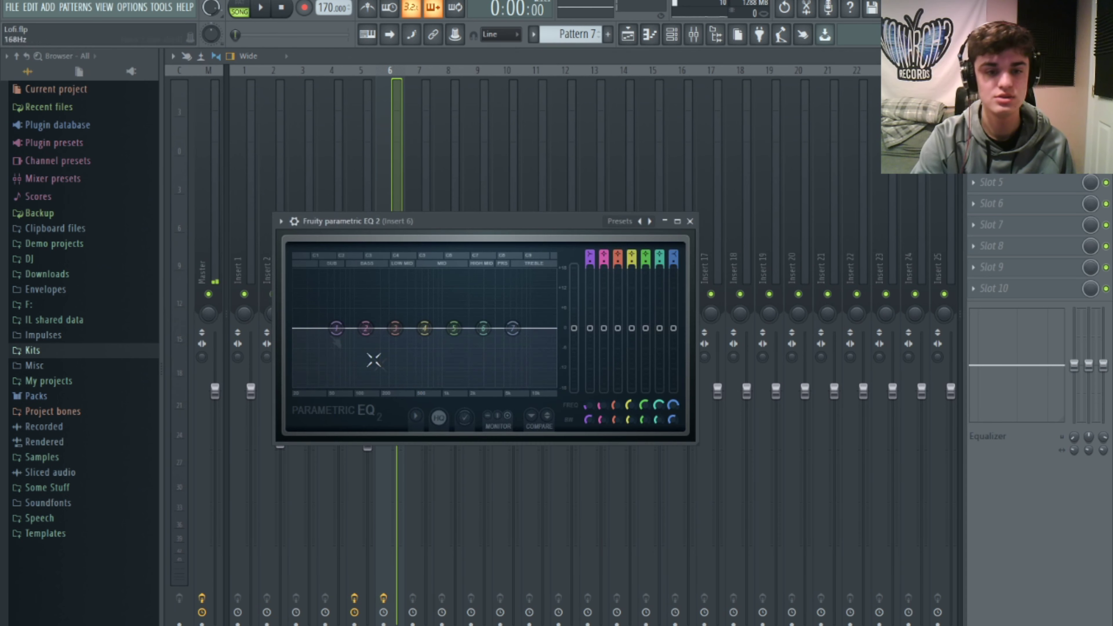
left_click_drag(336, 337, 375, 381)
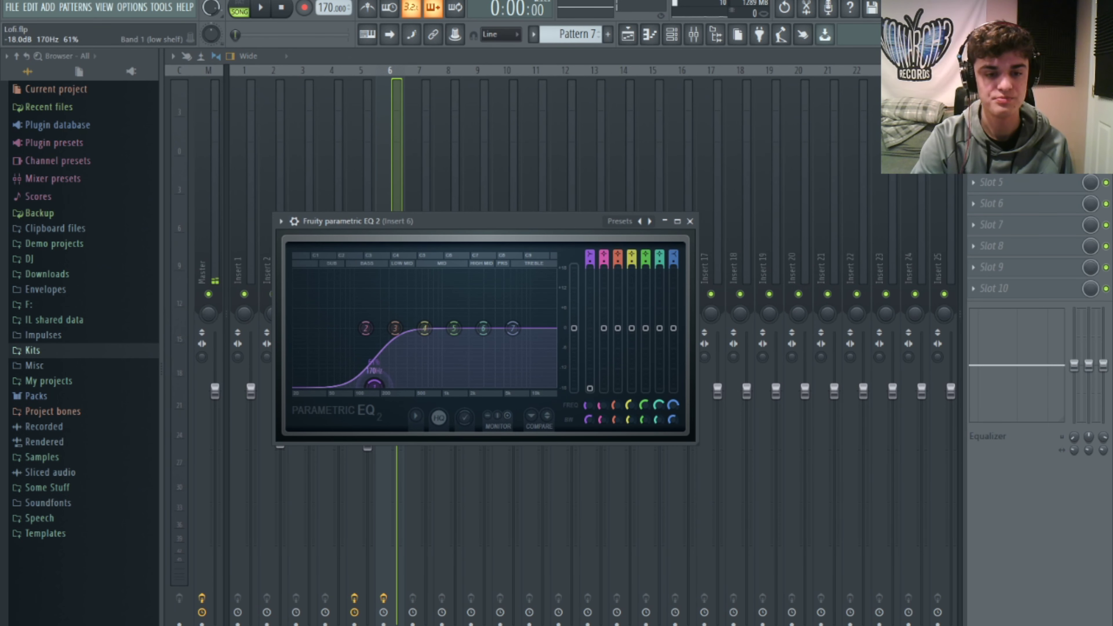
Add iZotope Vinyl to Insert 6 with the year at 1930, and lower the Insert 5 fader during playback.
key("Escape")
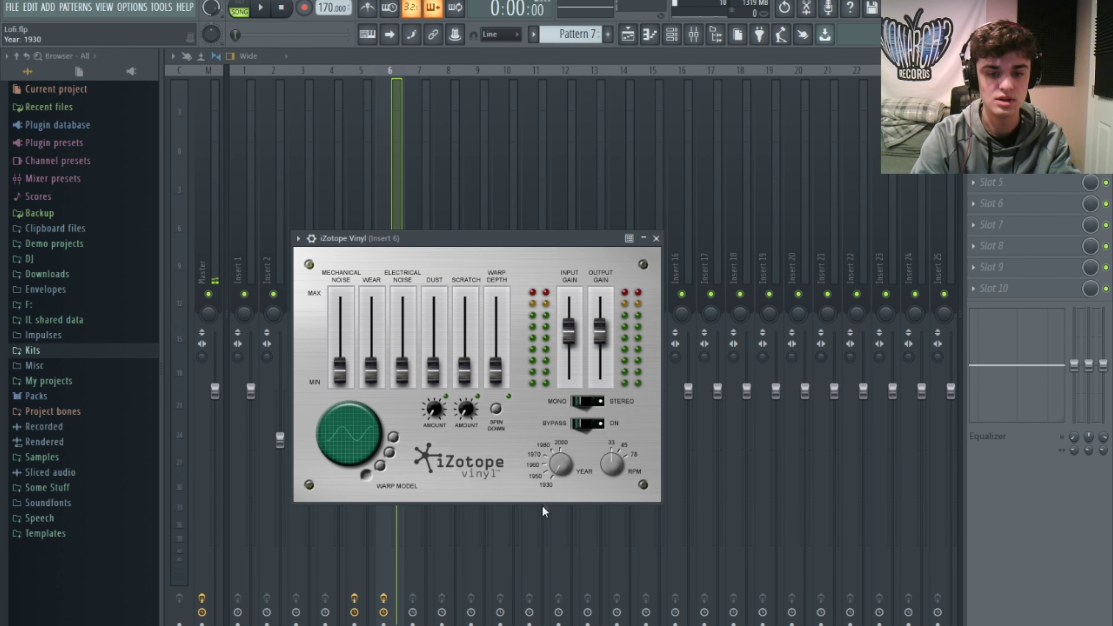
left_click(381, 195)
key("space")
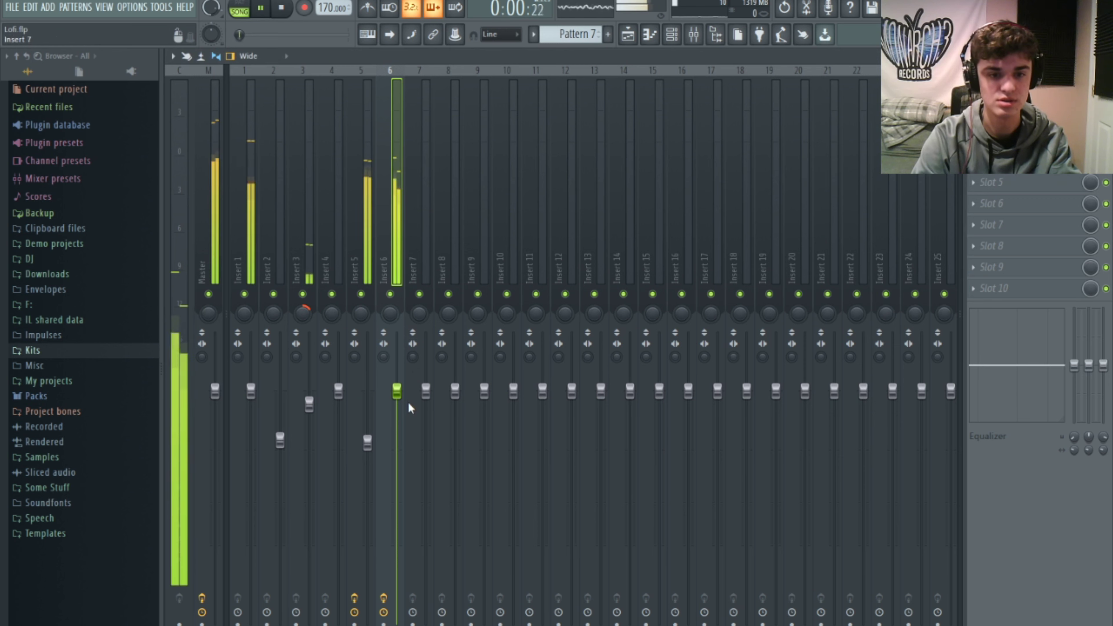
left_click_drag(368, 442, 367, 456)
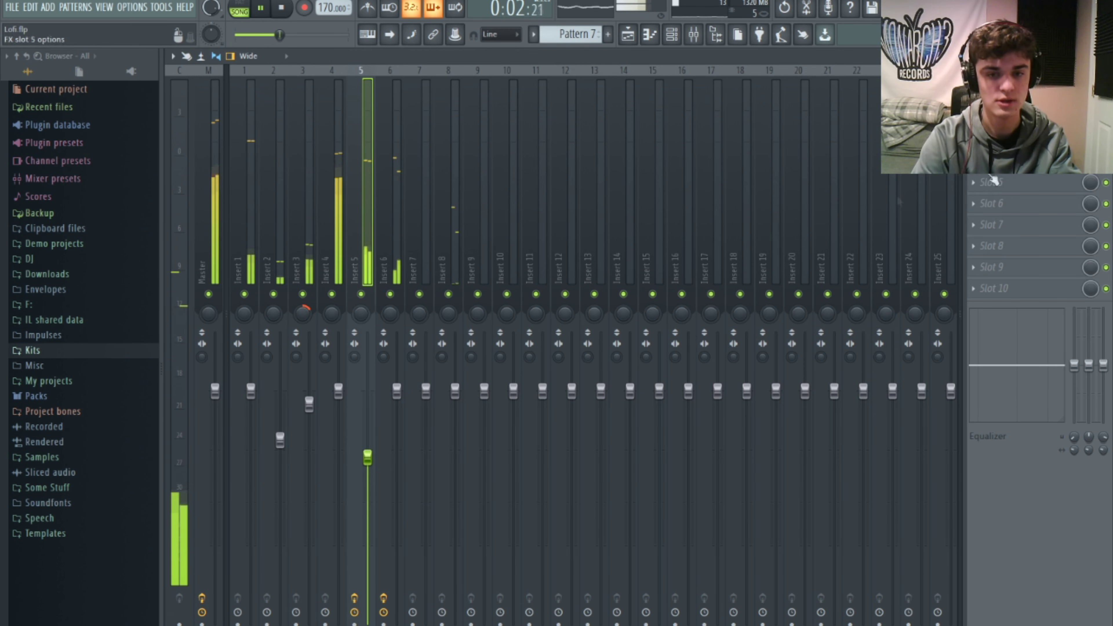
Add Fruity Reeverb 2 to Insert 6 with a low cut of about 75 Hz, and lower the Insert 6 fader.
left_click(402, 206)
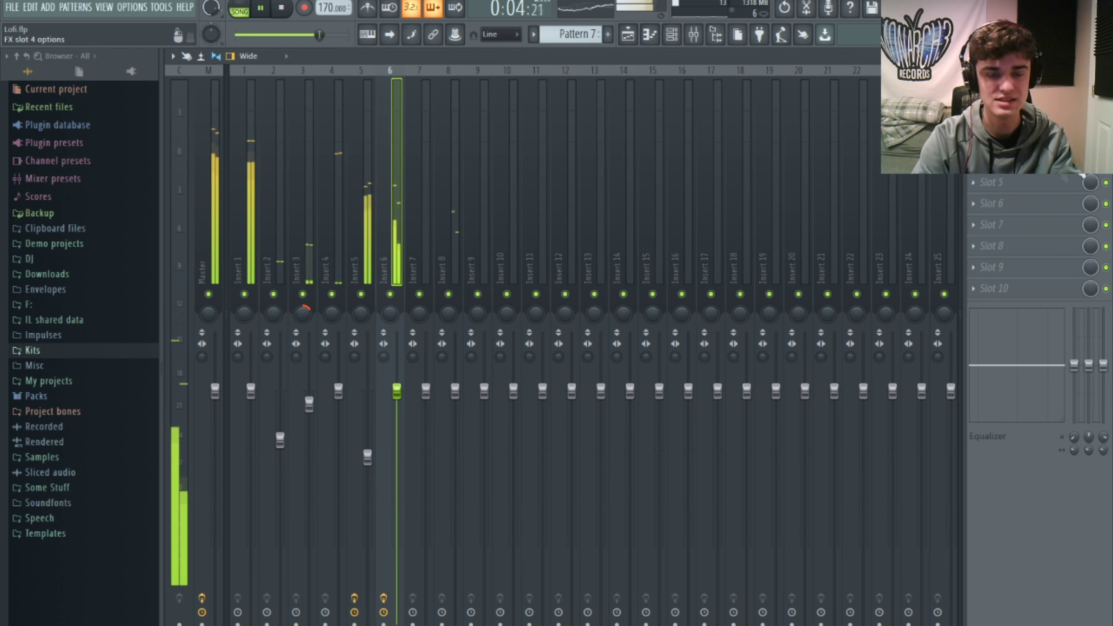
left_click(800, 430)
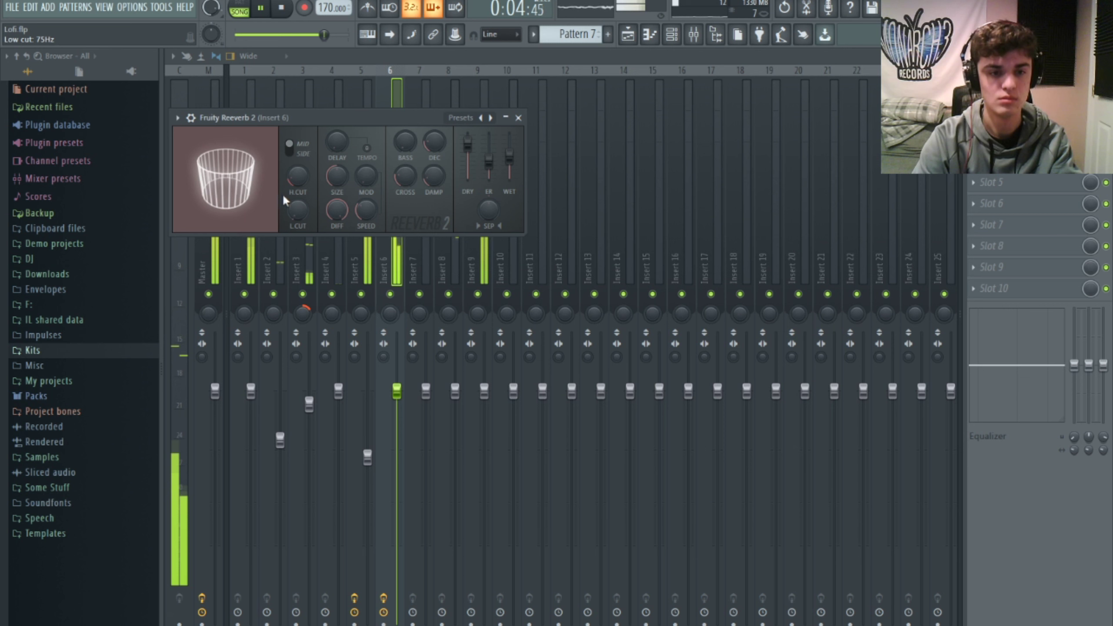
left_click(403, 93)
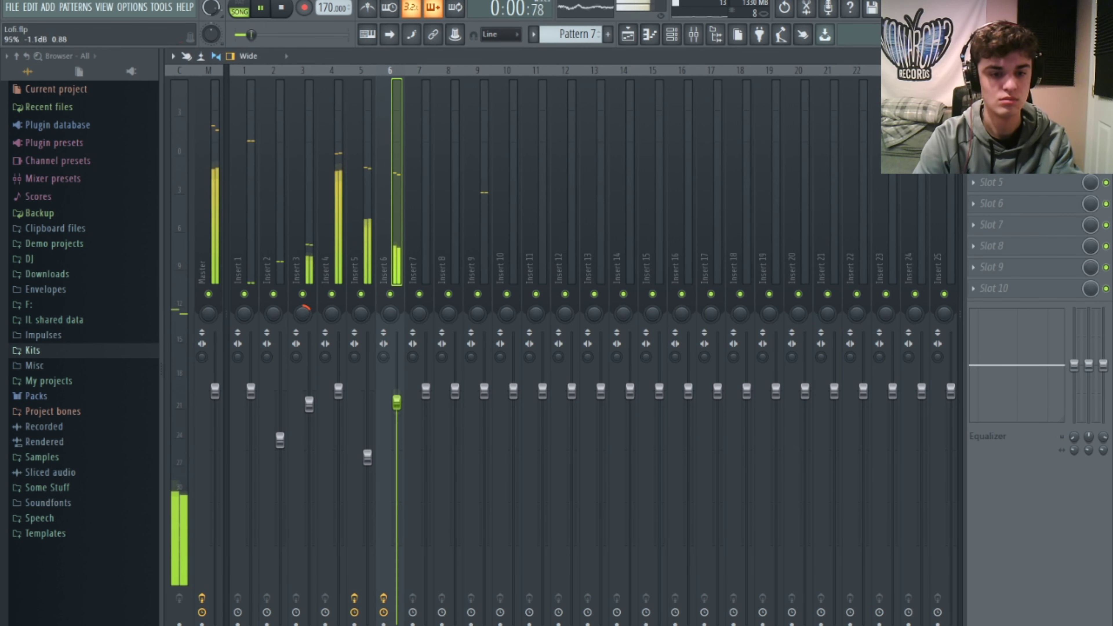
left_click_drag(396, 390, 396, 422)
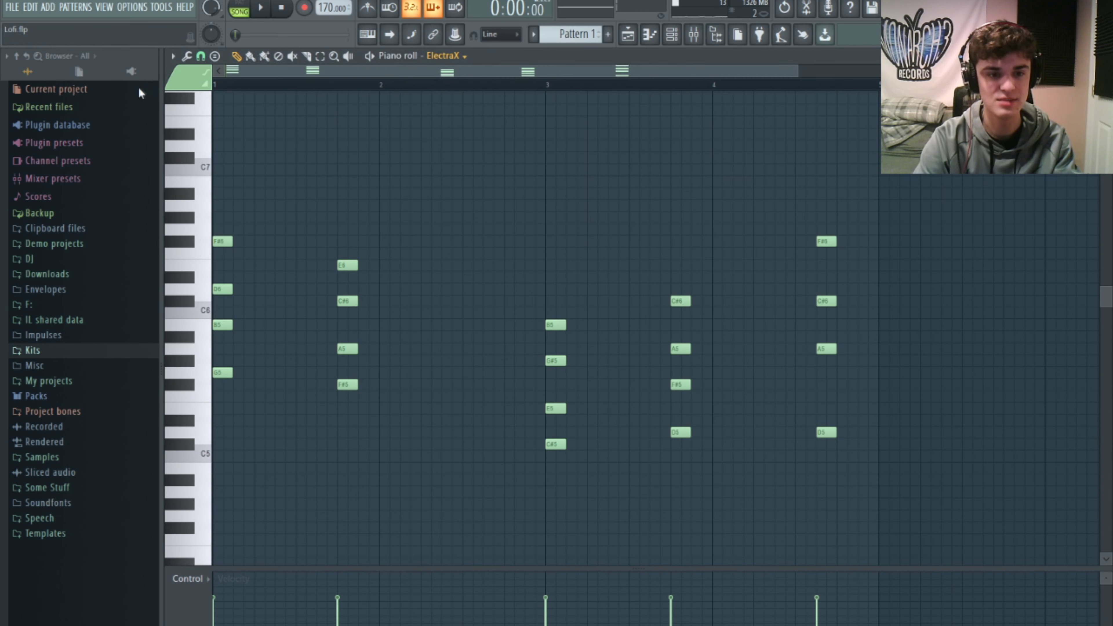
Duplicate all ElectraX chords in Pattern 1 so that they repeat across bars 5 to 8.
left_click(479, 184)
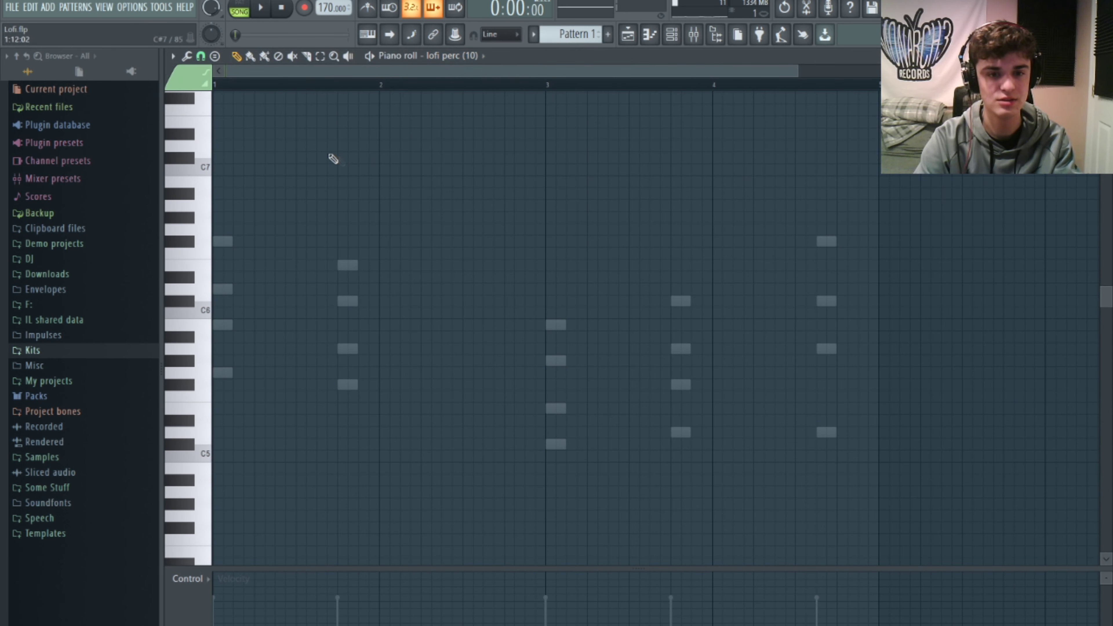
left_click(467, 148)
key("ctrl+a")
key("ctrl+b")
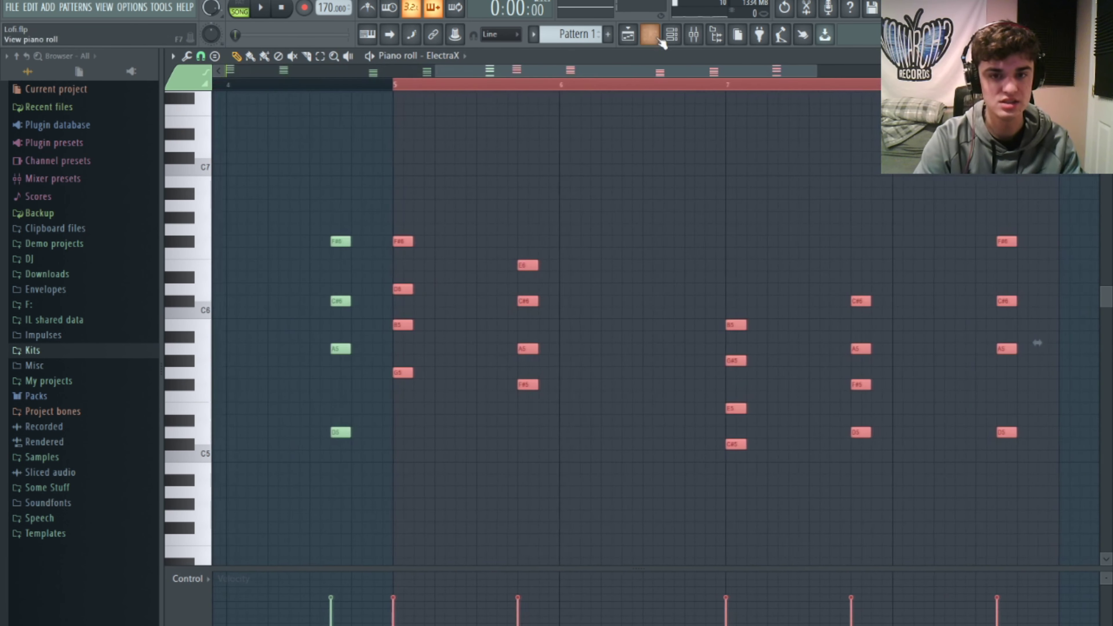
Open Pattern 7's LABS piano roll and duplicate all of its chords into bars 5 to 8.
left_click(628, 35)
double_click(423, 342)
key("ctrl+a")
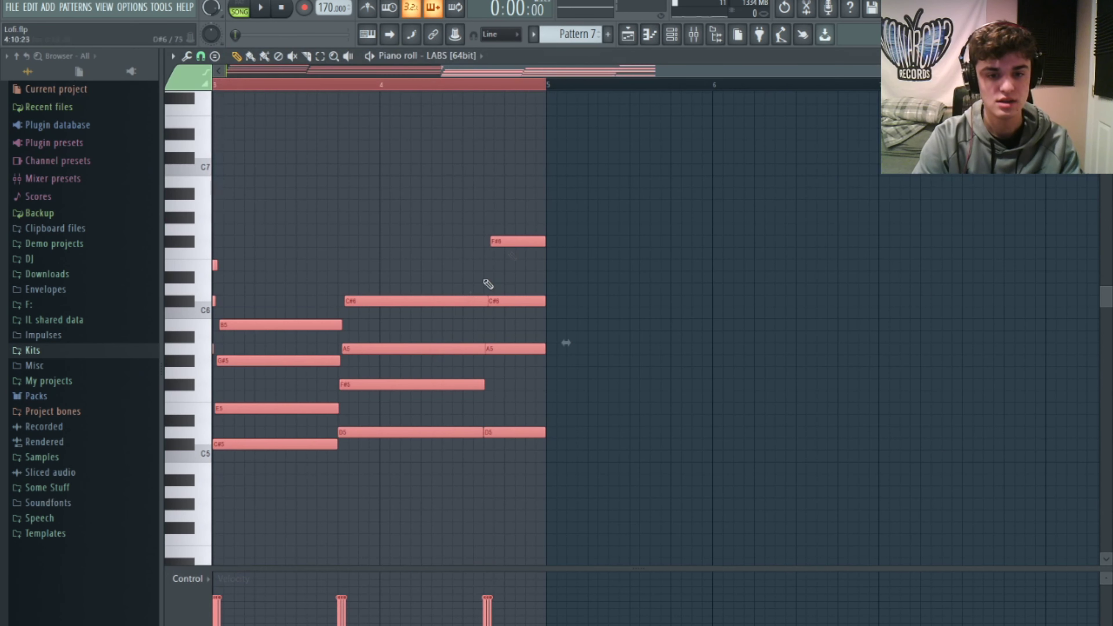
key("ctrl+b")
Duplicate the Pattern 2 to Pattern 6 clips in the playlist so that the copies start at bar 5, and deselect them.
key("F5")
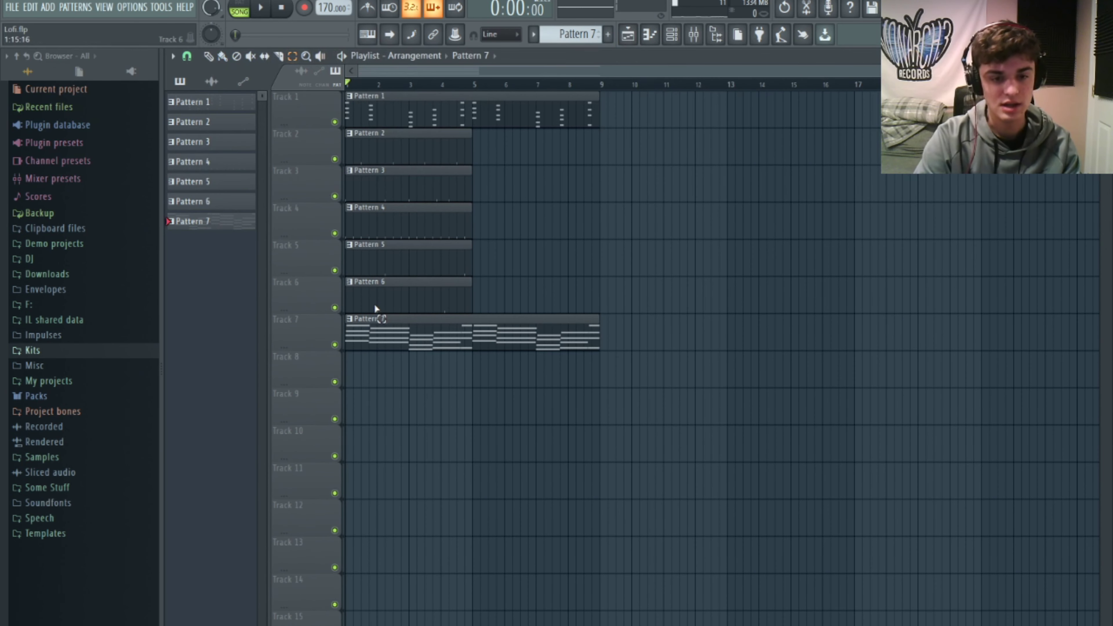
left_click_drag(376, 309, 448, 150)
key("ctrl+b")
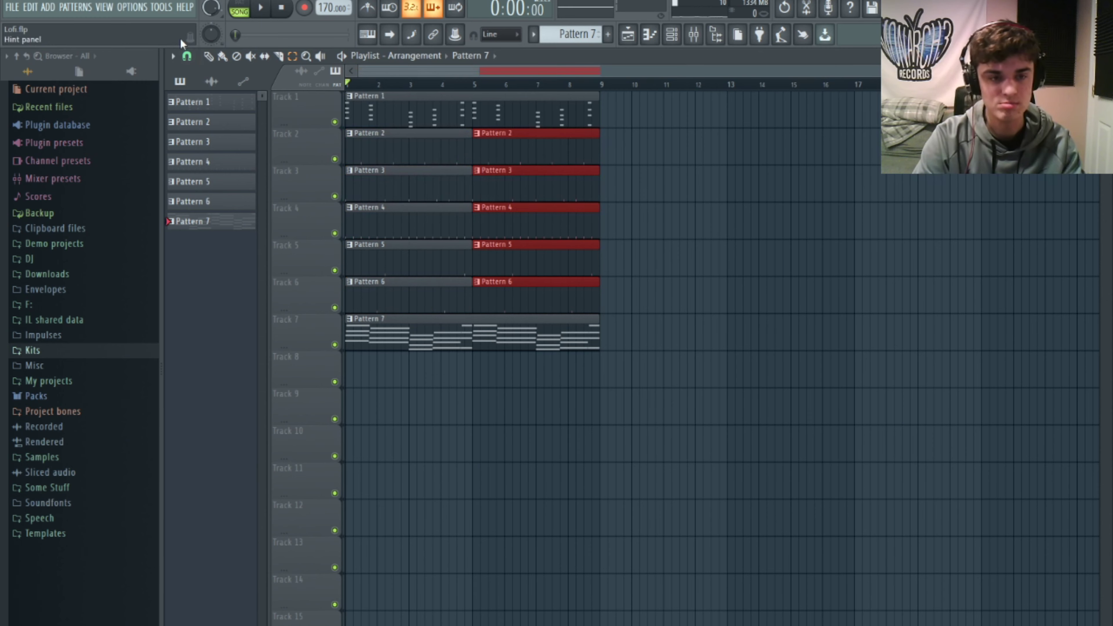
key("ctrl+d")
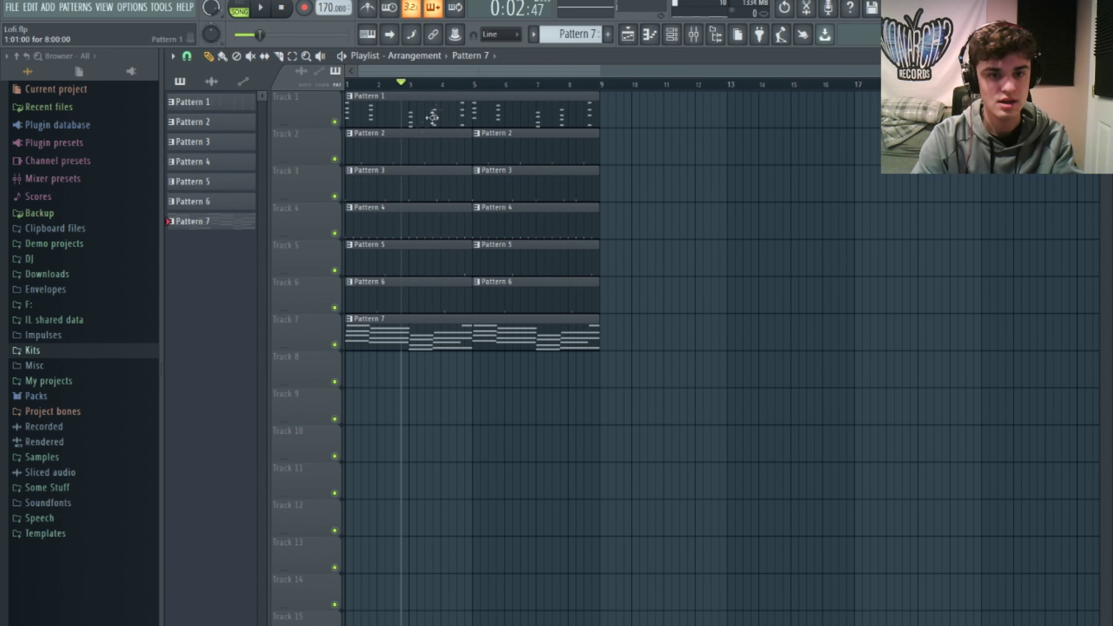
Open Pattern 1's ElectraX piano roll, play it and add an A5 note midway through bar 2, shortened to one step.
double_click(432, 117)
left_click_drag(466, 73, 322, 76)
scroll(330, 165, "down", 2)
scroll(322, 158, "up", 1)
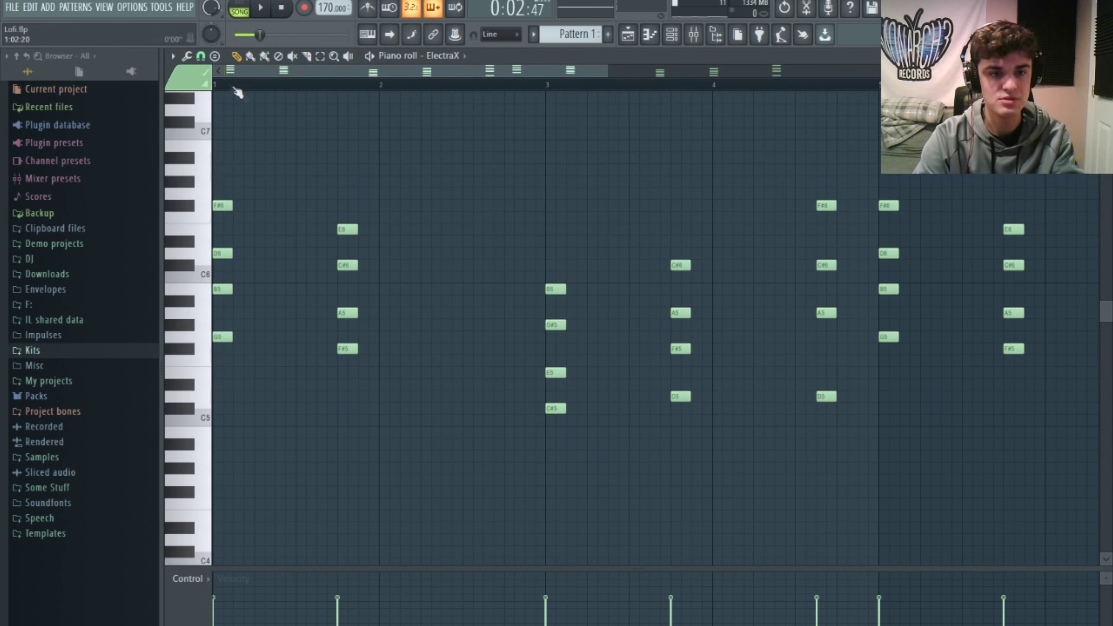
key("space")
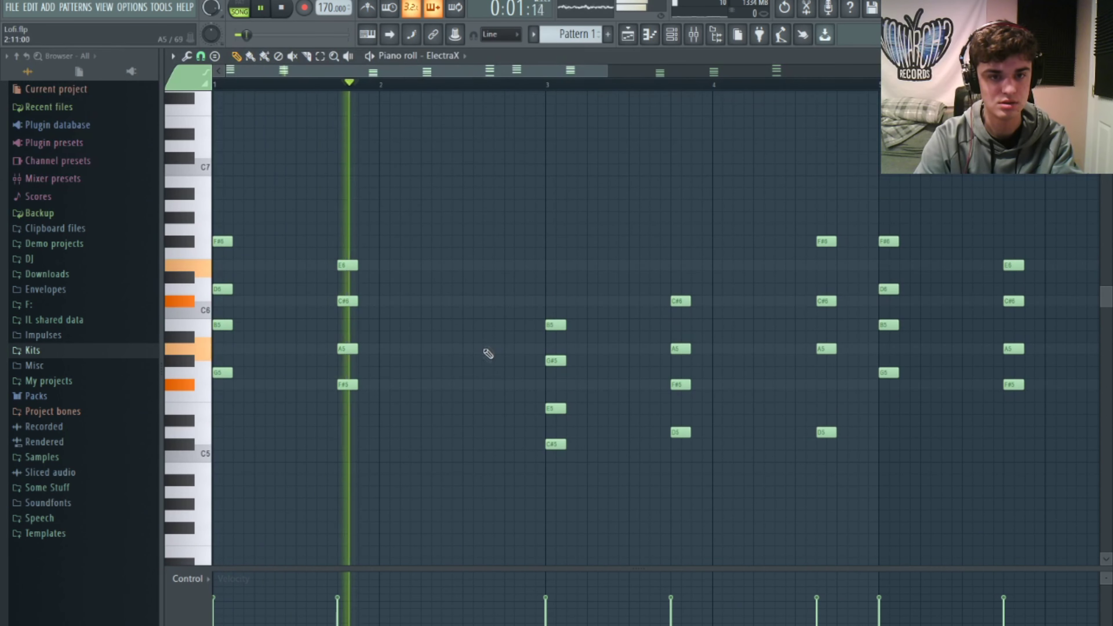
left_click(480, 350)
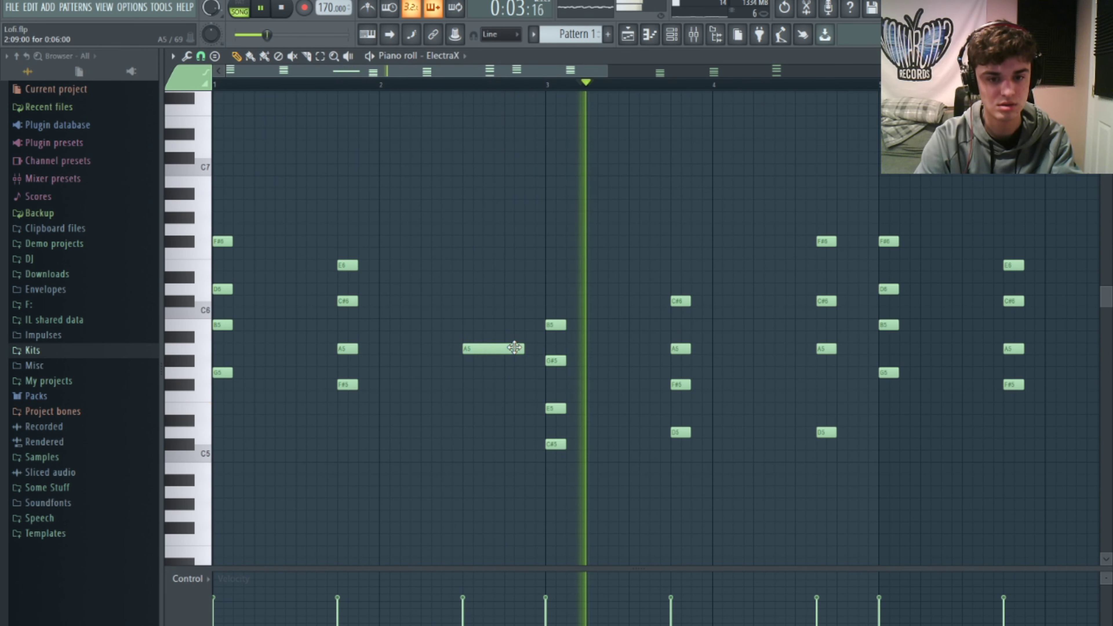
left_click_drag(521, 348, 473, 348)
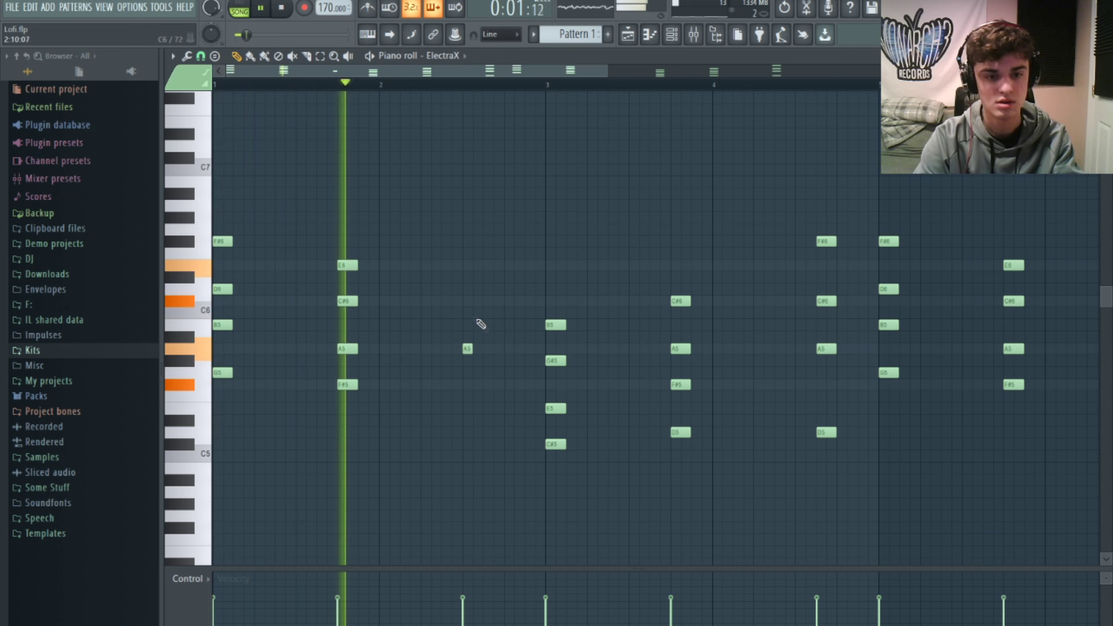
Add a short B5 between bar 1's two chords, and replace the A5 in bar 2 with one at the bar's fifth step.
key("space")
key("space")
left_click(278, 324)
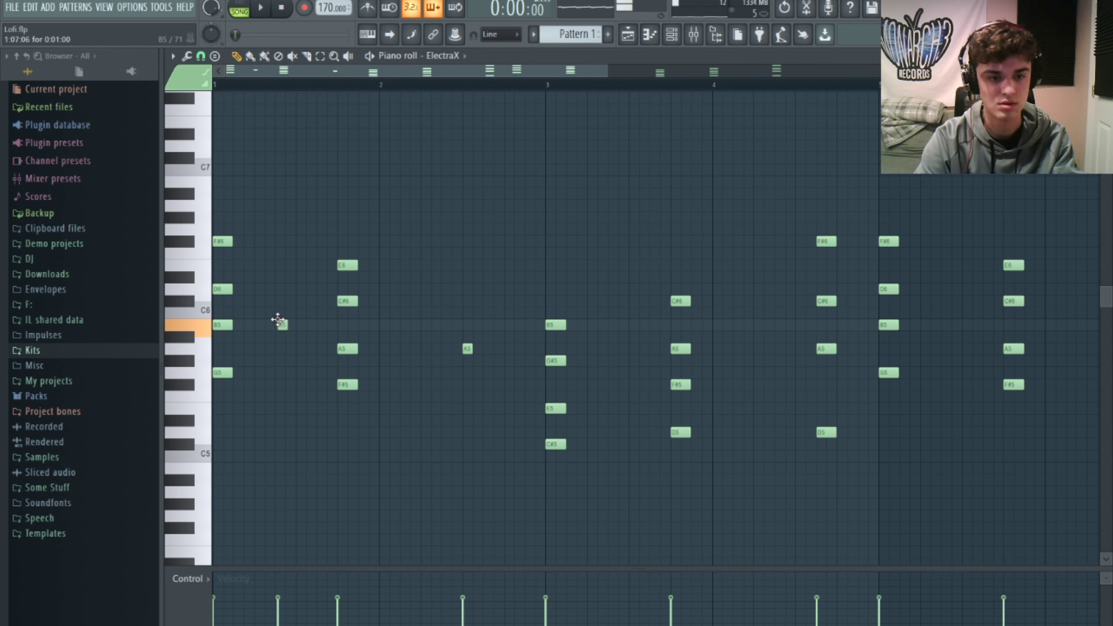
left_click(425, 348)
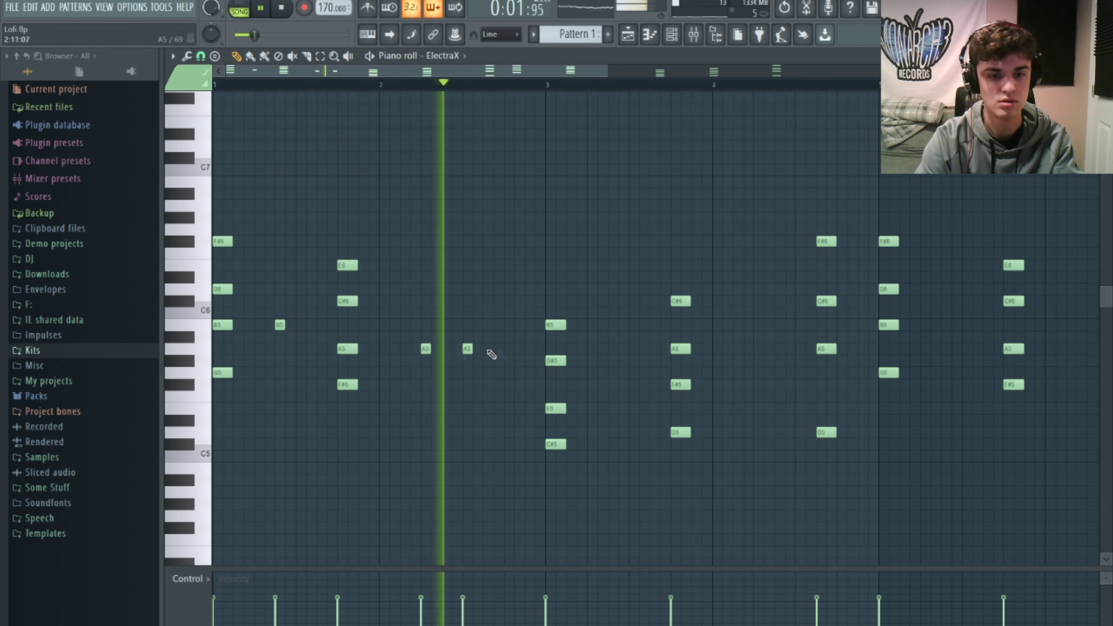
right_click(469, 349)
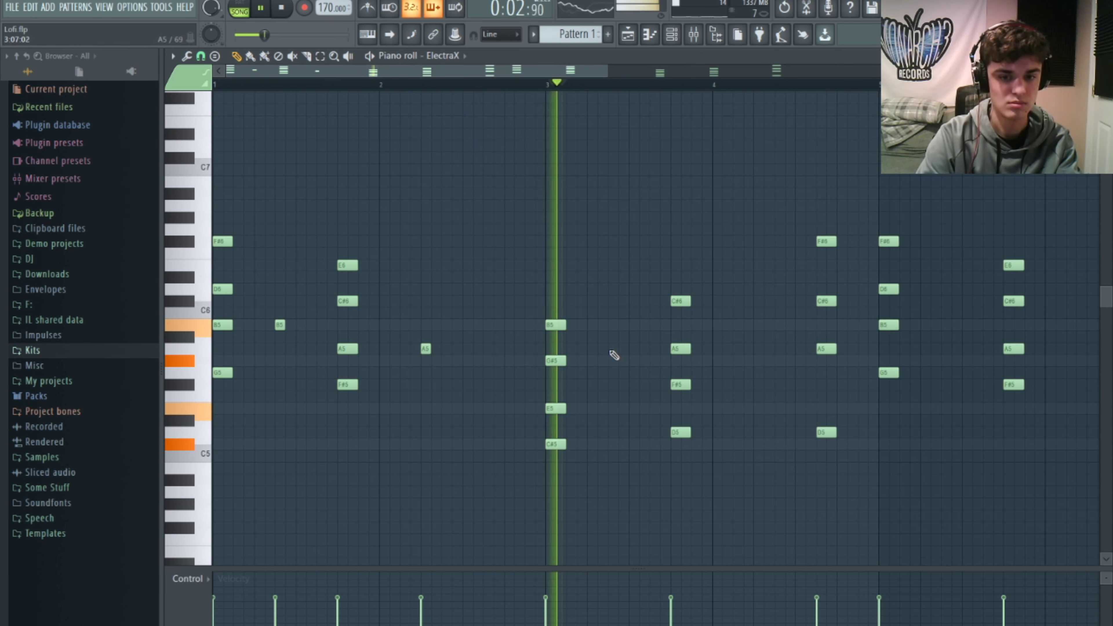
Add a short G#5 after the bar 3 opening chord and a short C#6 before bar 4's chord while playing from bar 3.
left_click(609, 325)
left_click_drag(609, 325, 606, 356)
key("space")
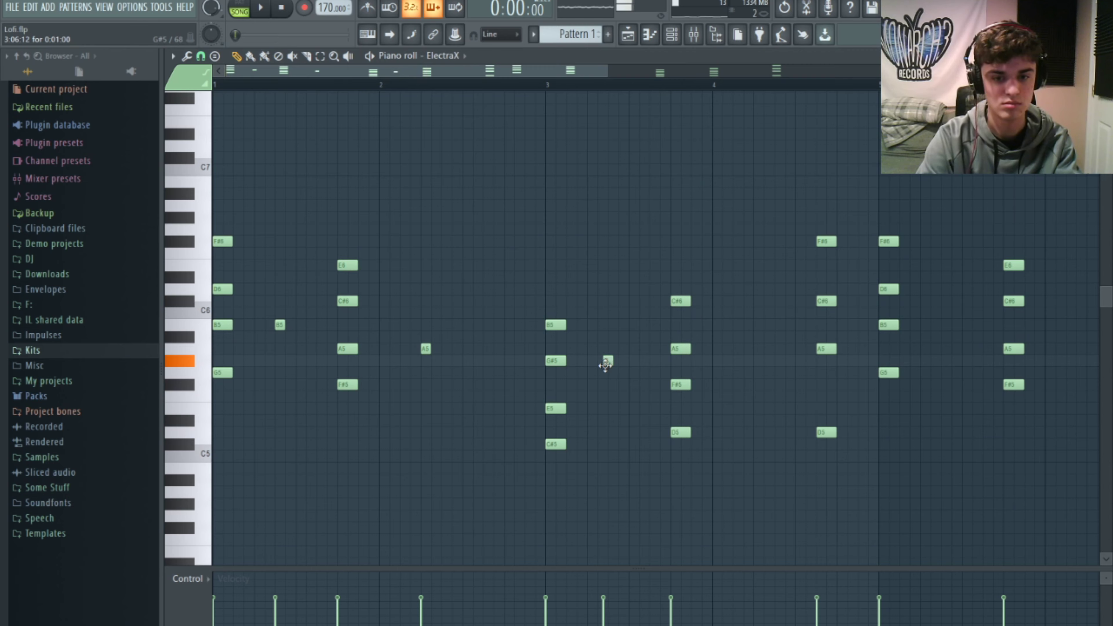
left_click(544, 89)
key("space")
left_click_drag(556, 72, 637, 89)
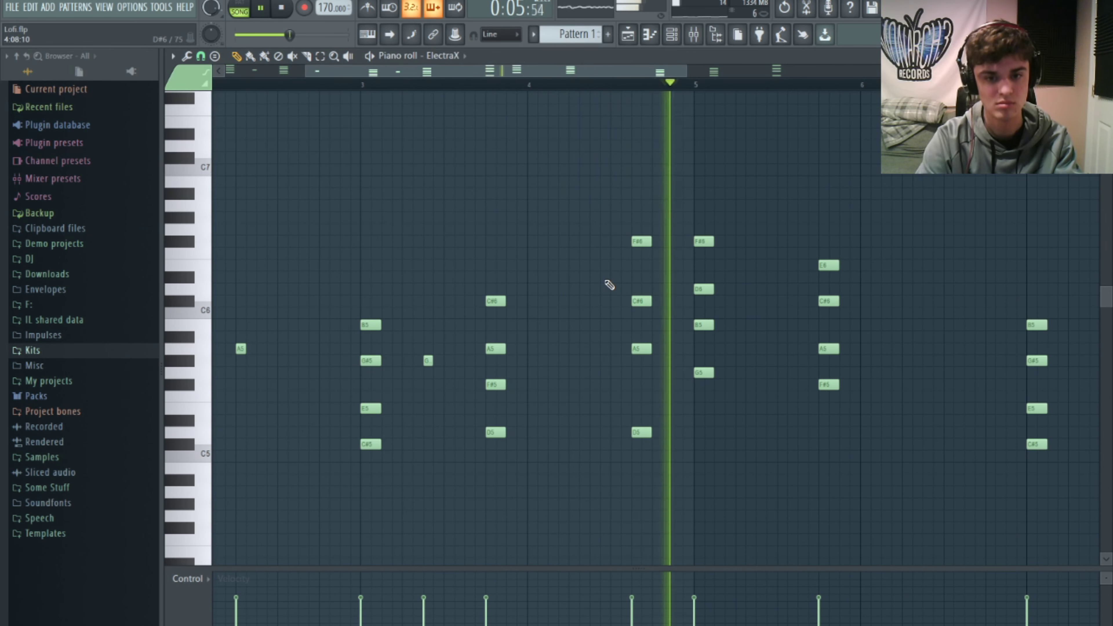
left_click(571, 302)
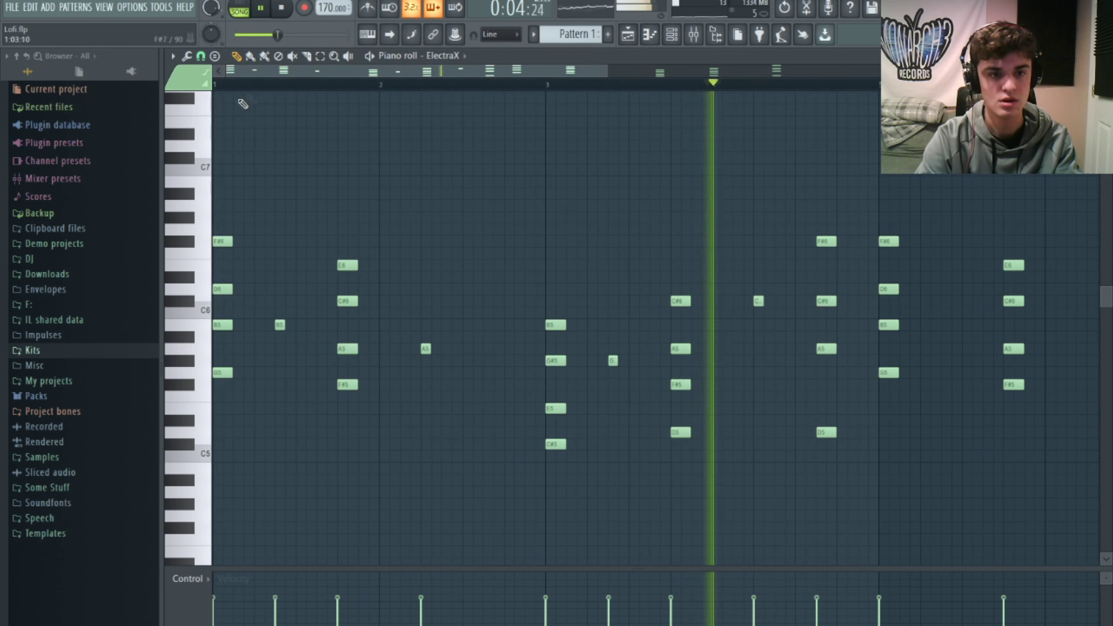
Add a short D6 at bar 5's seventh step and a short C#6 midway through bar 6 in the ElectraX melody while it plays.
key("space")
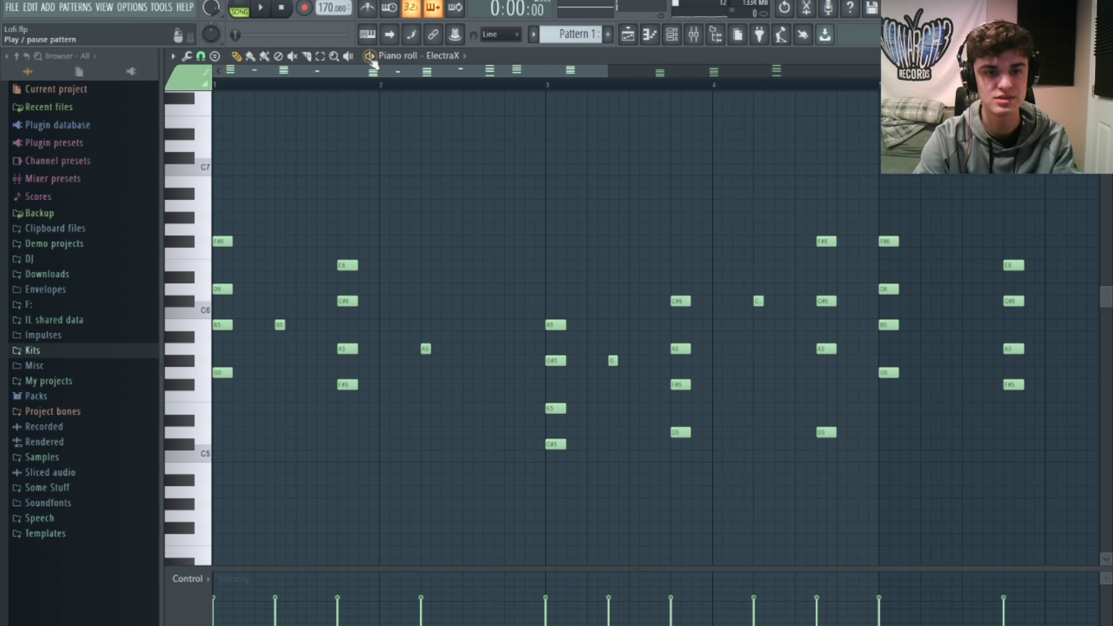
key("space")
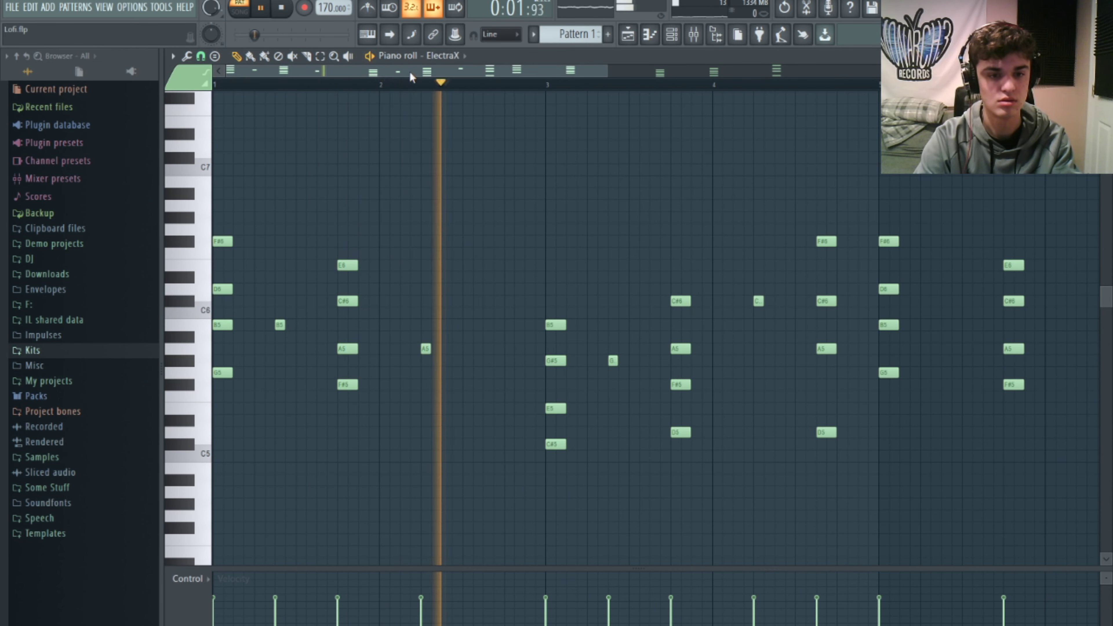
left_click_drag(410, 73, 569, 111)
left_click(576, 293)
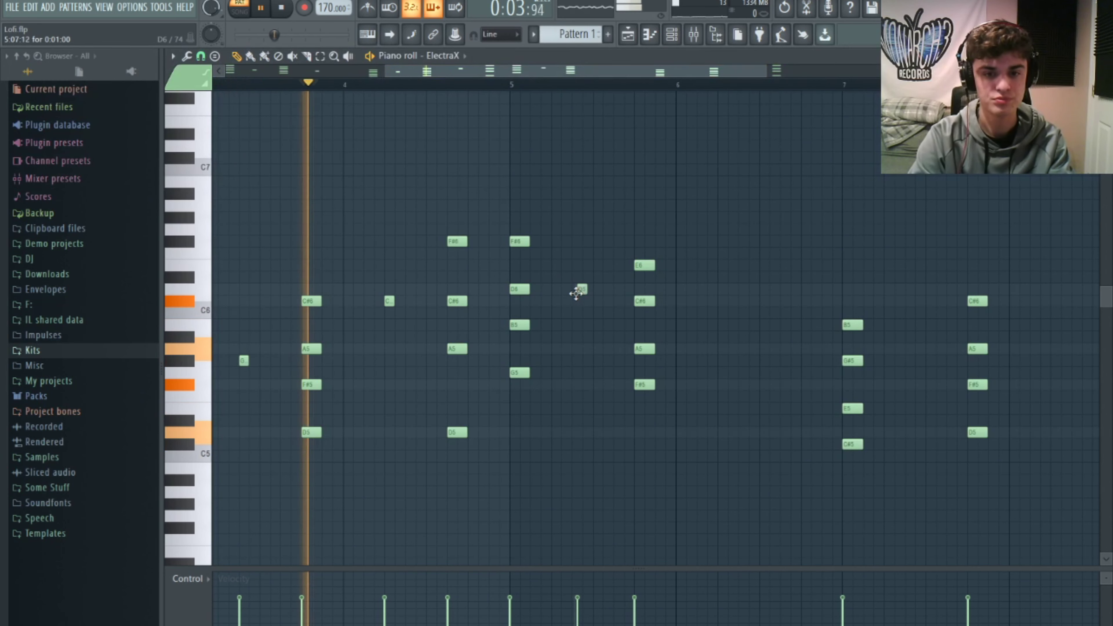
left_click_drag(577, 293, 571, 292)
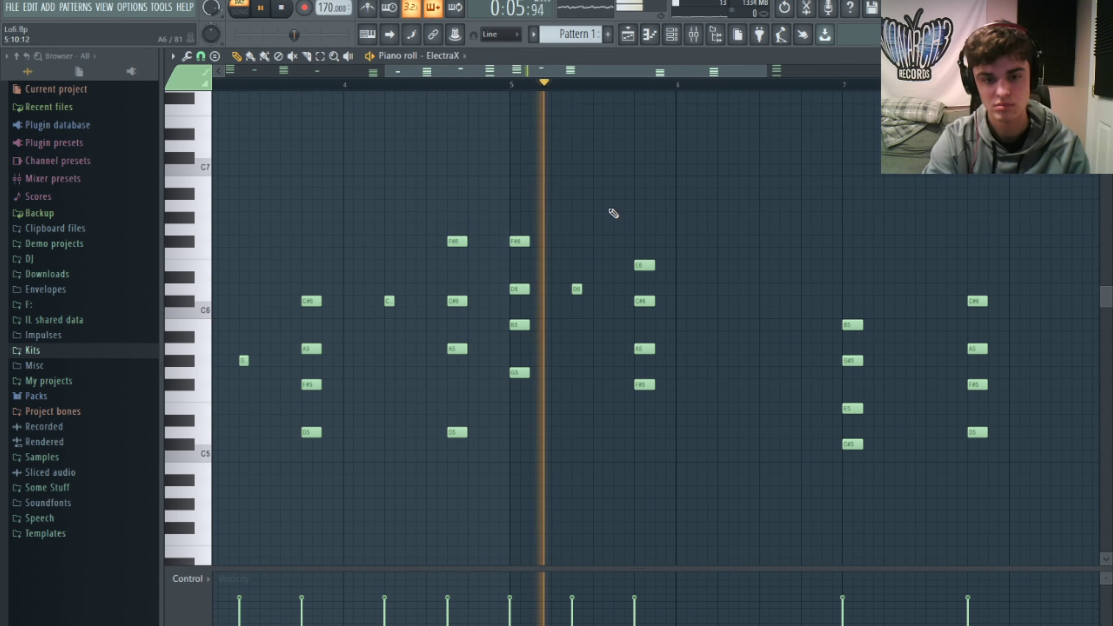
left_click(768, 300)
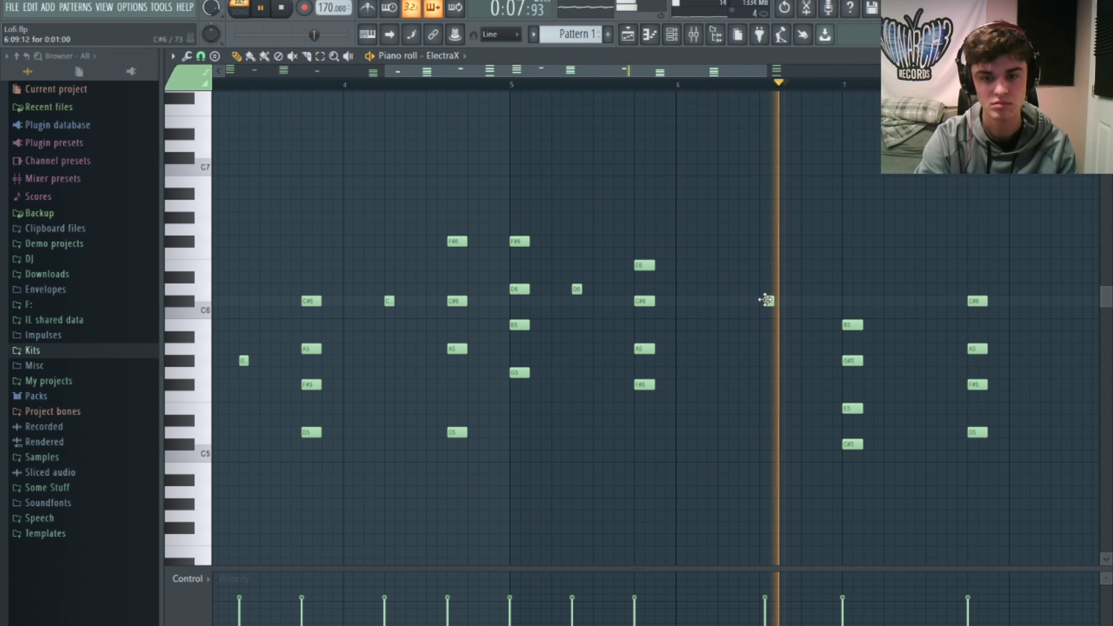
Add a short E5 after bar 7's opening chord and a short C#6 before bar 8's chord.
key("space")
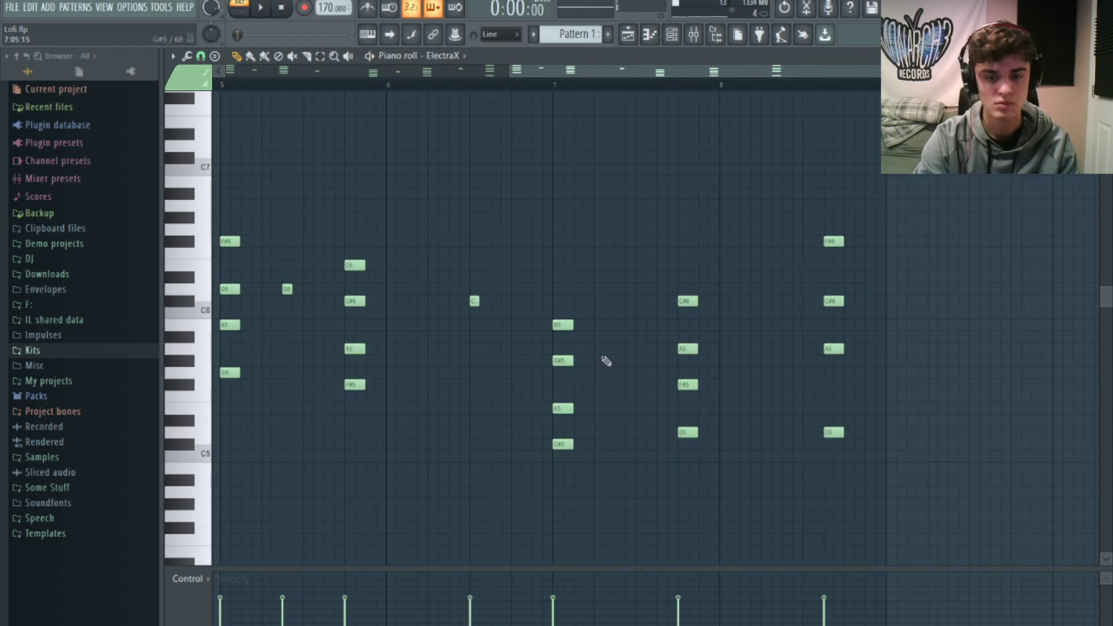
key("space")
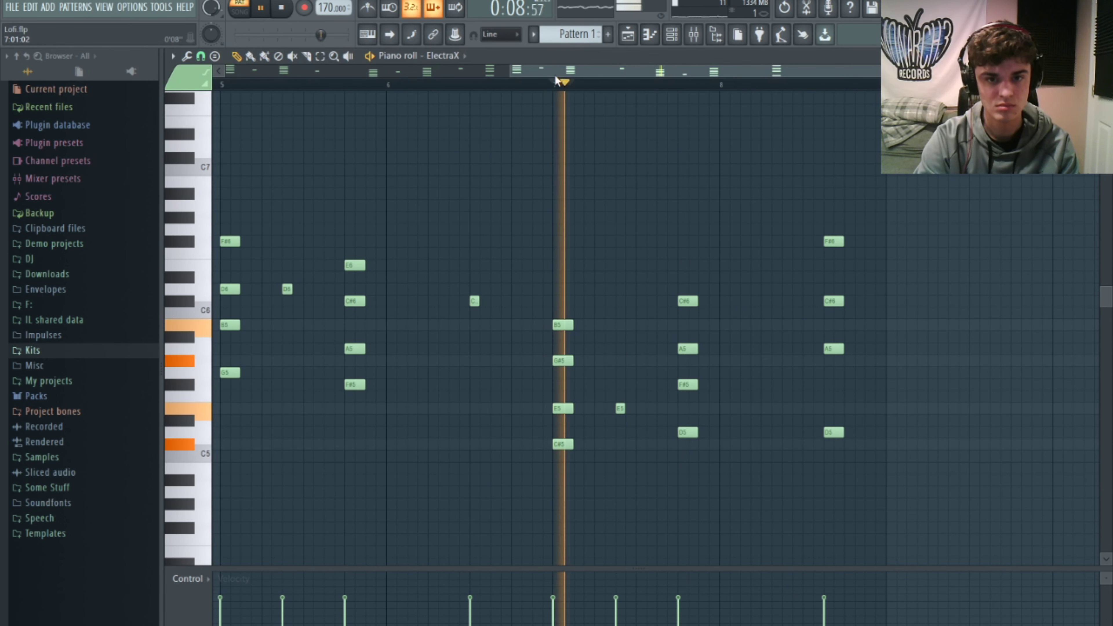
left_click(612, 300)
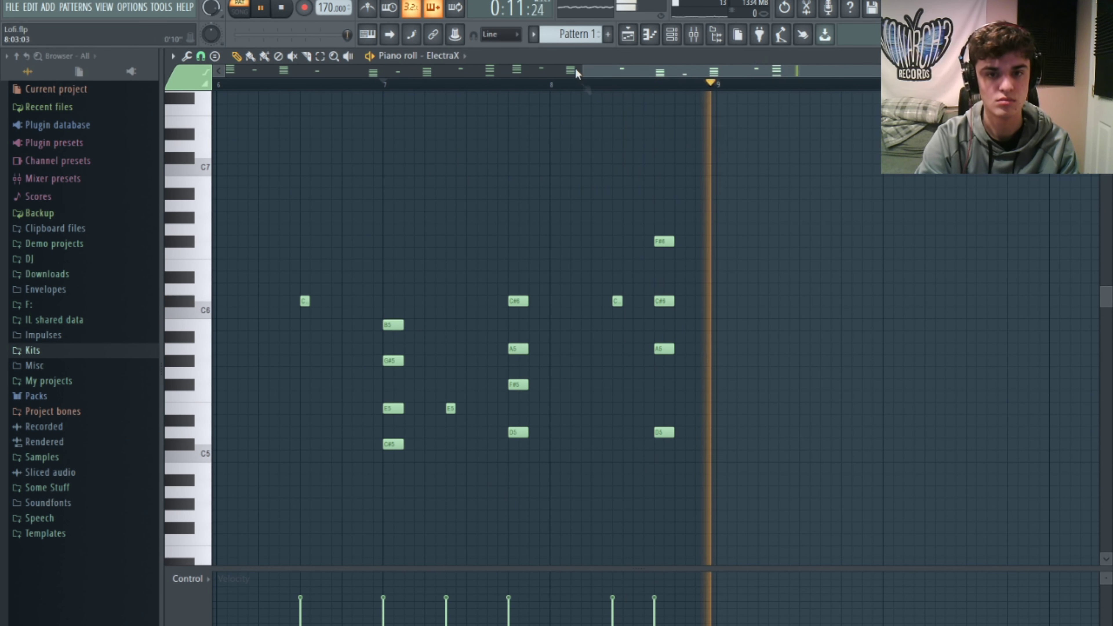
Replay the arrangement from bar 7 and move Pattern 1's bar 8 C#6 melody note to the bar's fifth step.
left_click(627, 34)
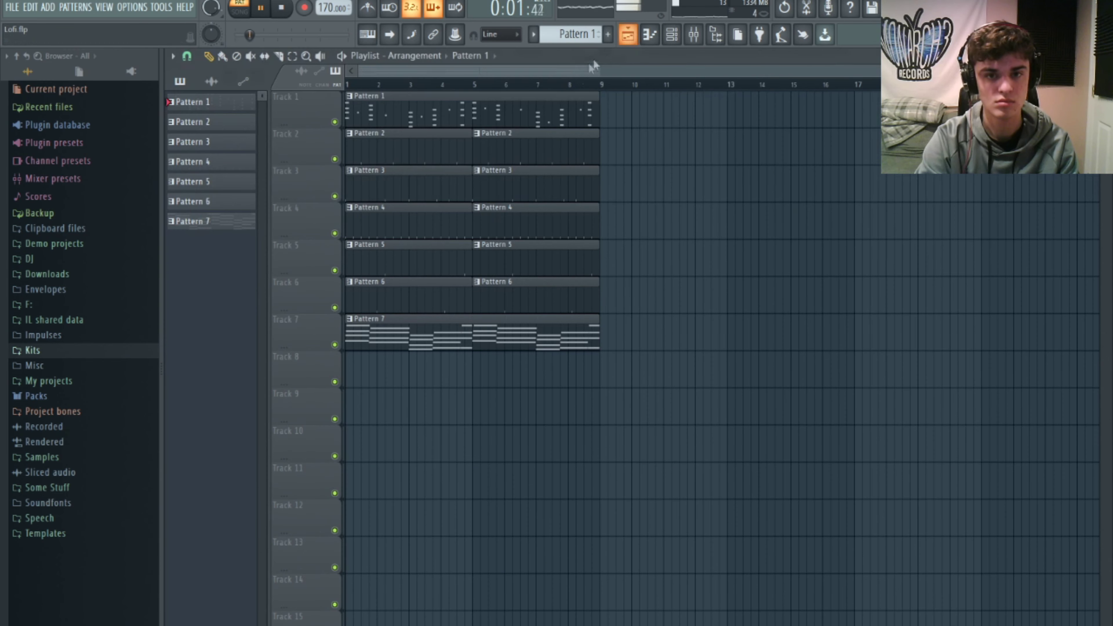
left_click(565, 85)
left_click(541, 84)
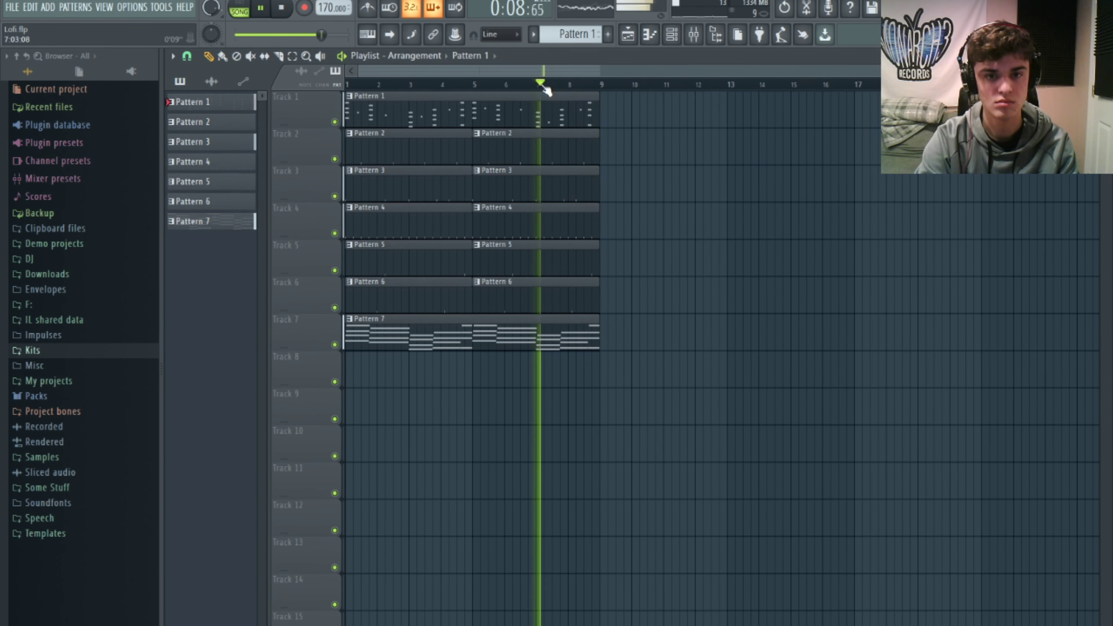
double_click(569, 112)
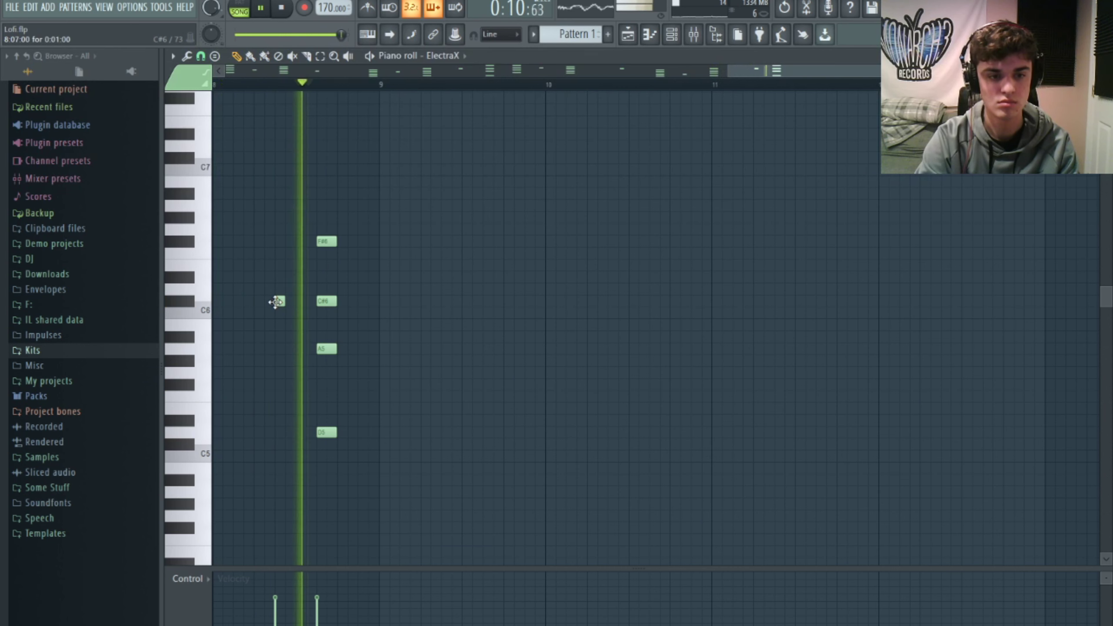
left_click_drag(276, 302, 256, 303)
key("space")
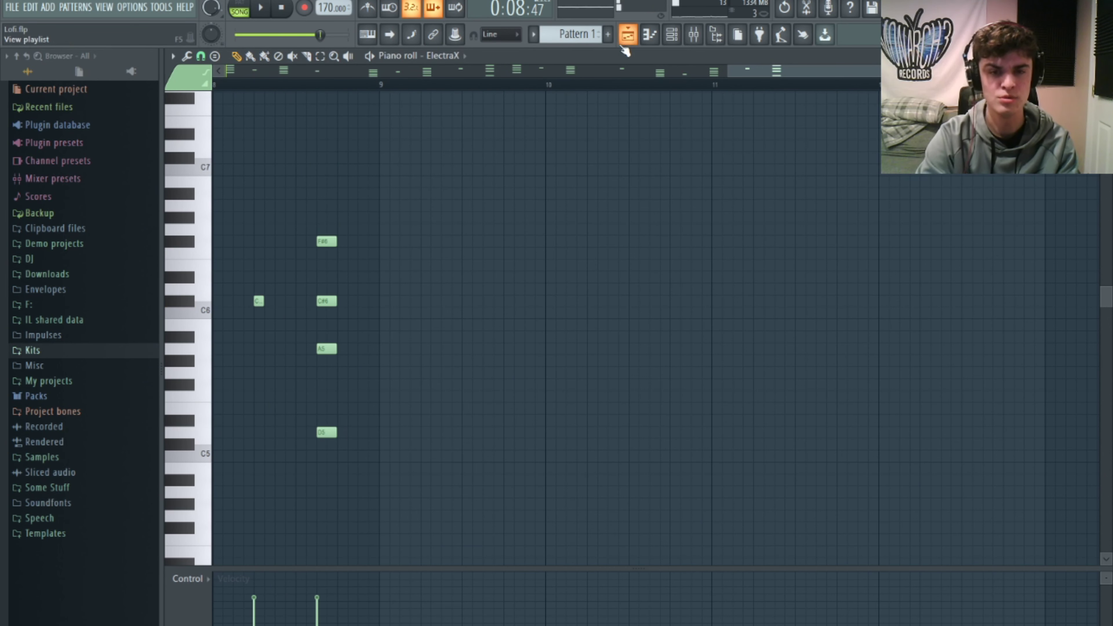
left_click(627, 34)
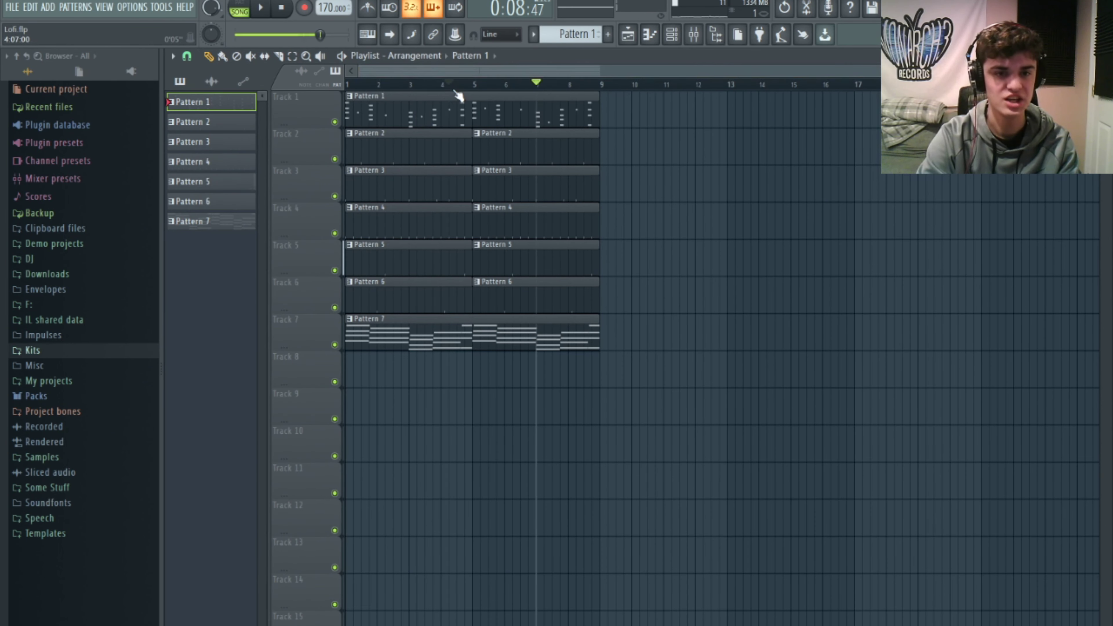
key("space")
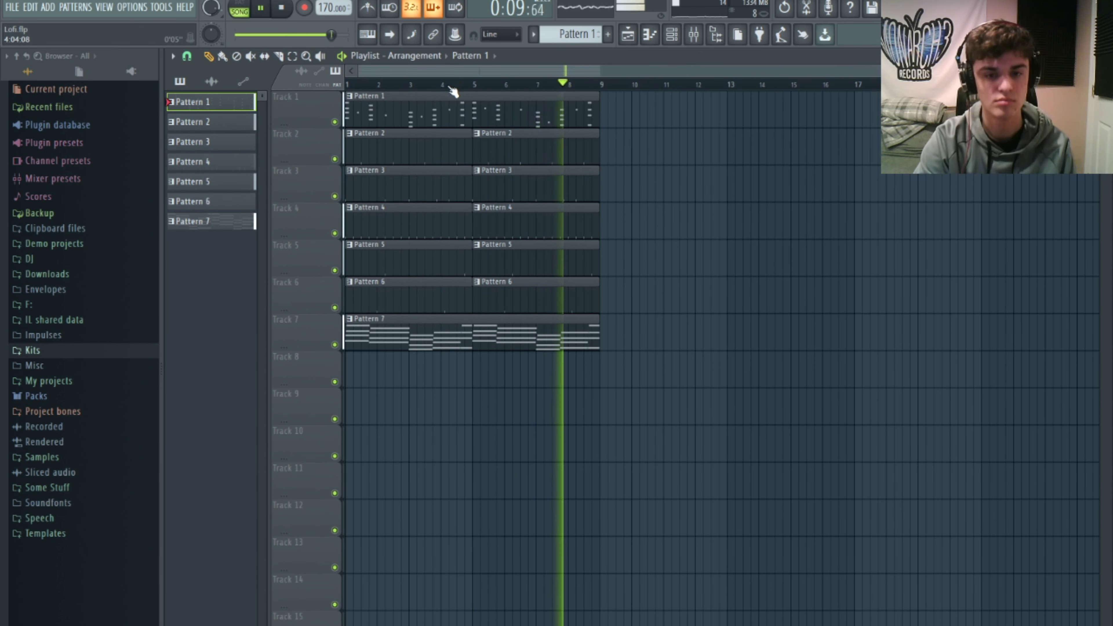
Place an empty Pattern 8 on track 8 and open the Kontakt channel with the Scarbee Rickenbacker Bass.
left_click(693, 37)
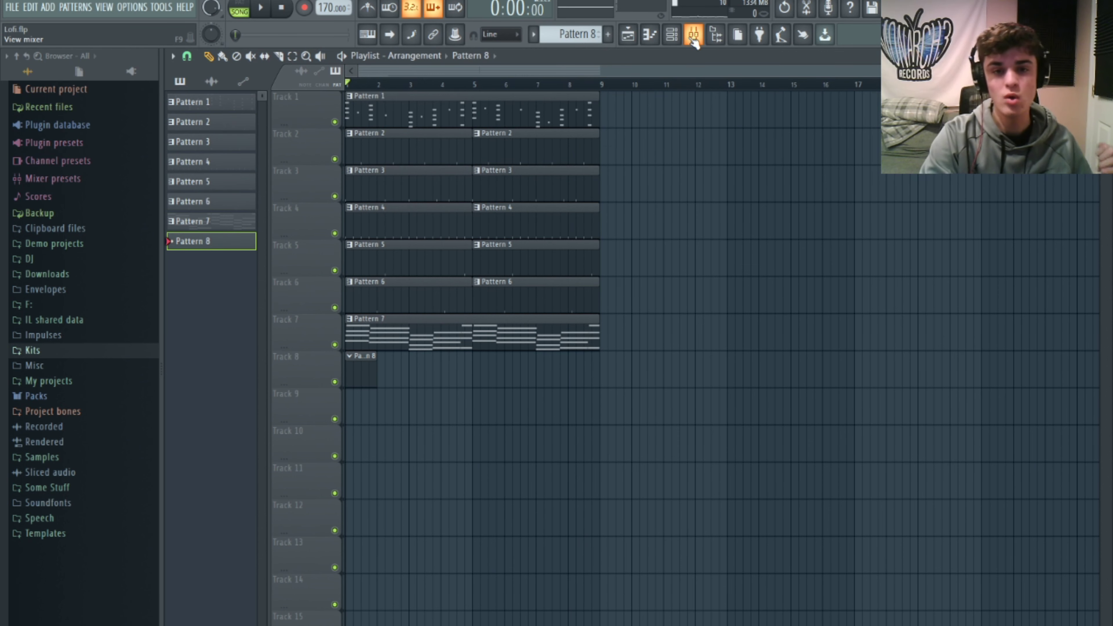
left_click(672, 40)
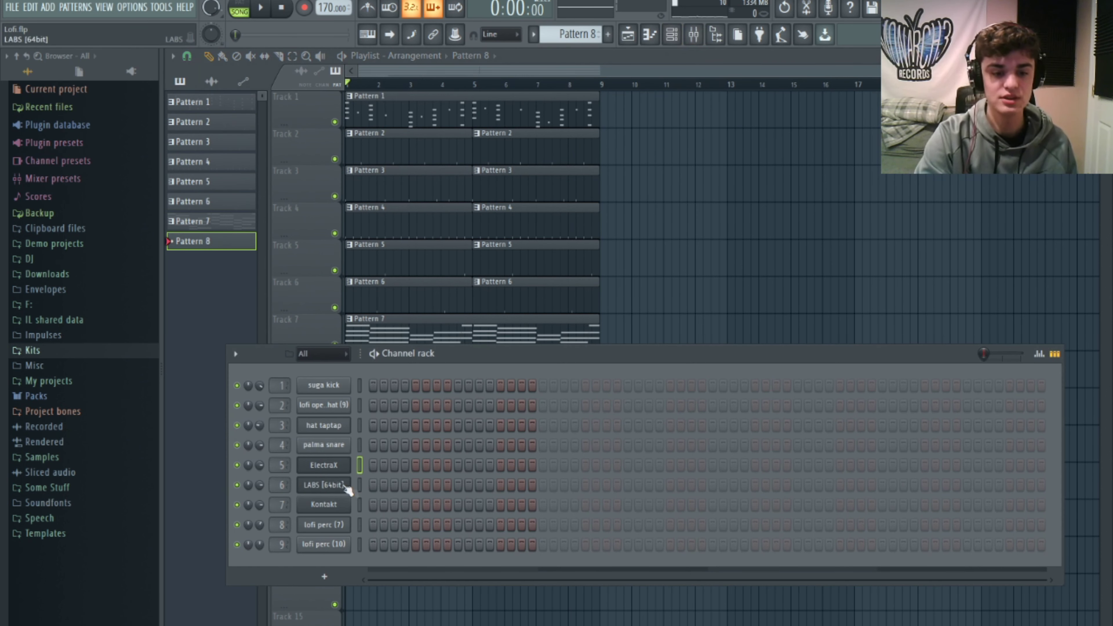
left_click(345, 506)
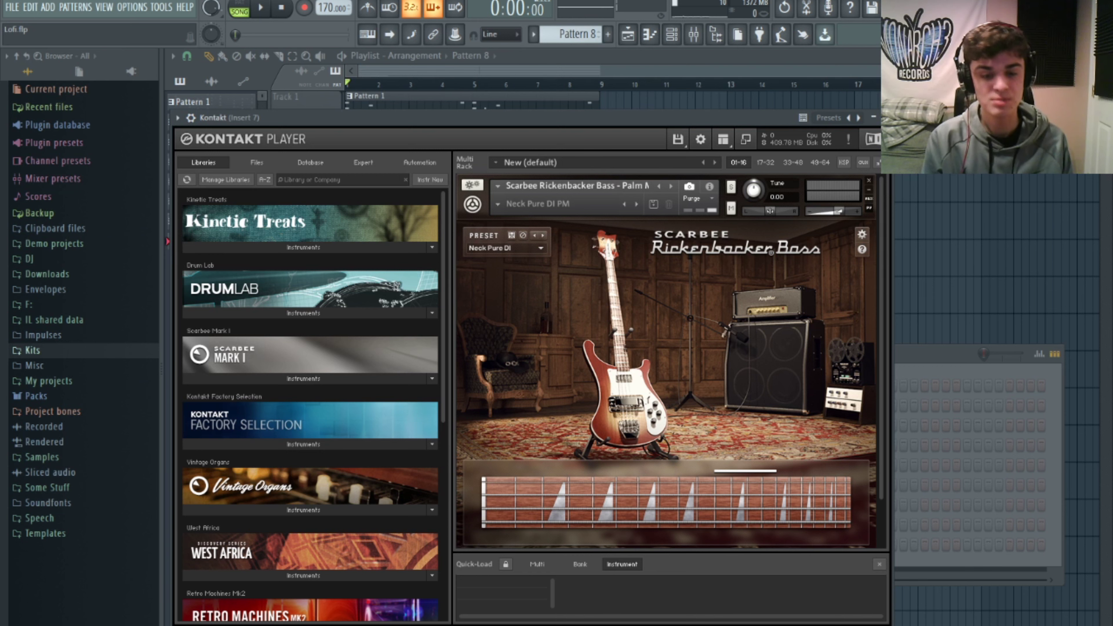
left_click(554, 522)
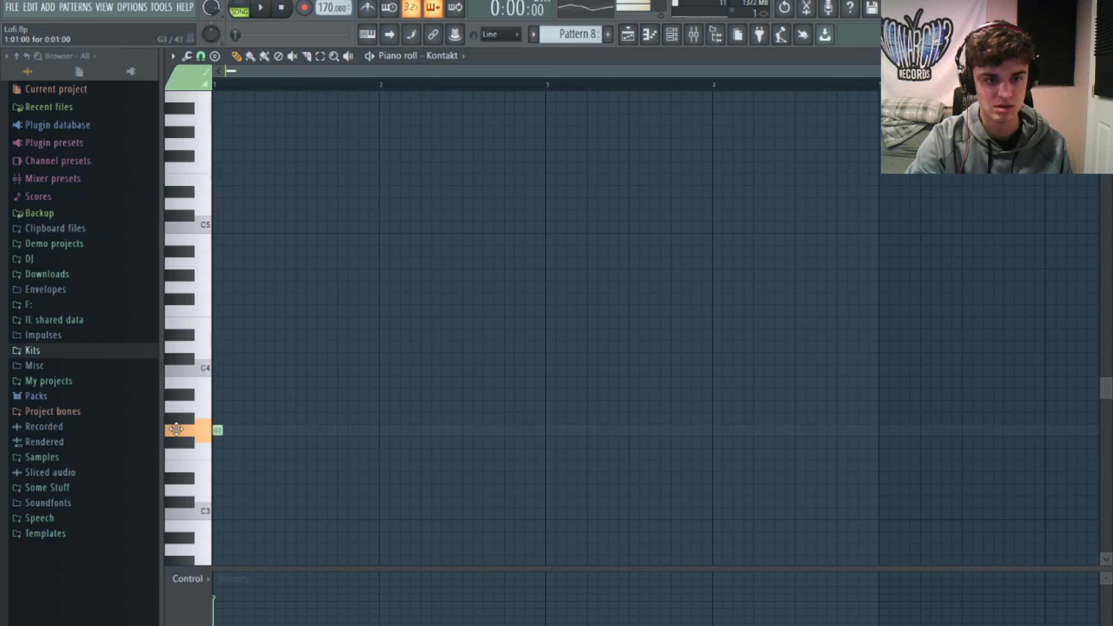
Start Pattern 8's bass line with a 12-step G3 from bar 1, followed by an F#3 held to the end of bar 2.
left_click(339, 442)
key("space")
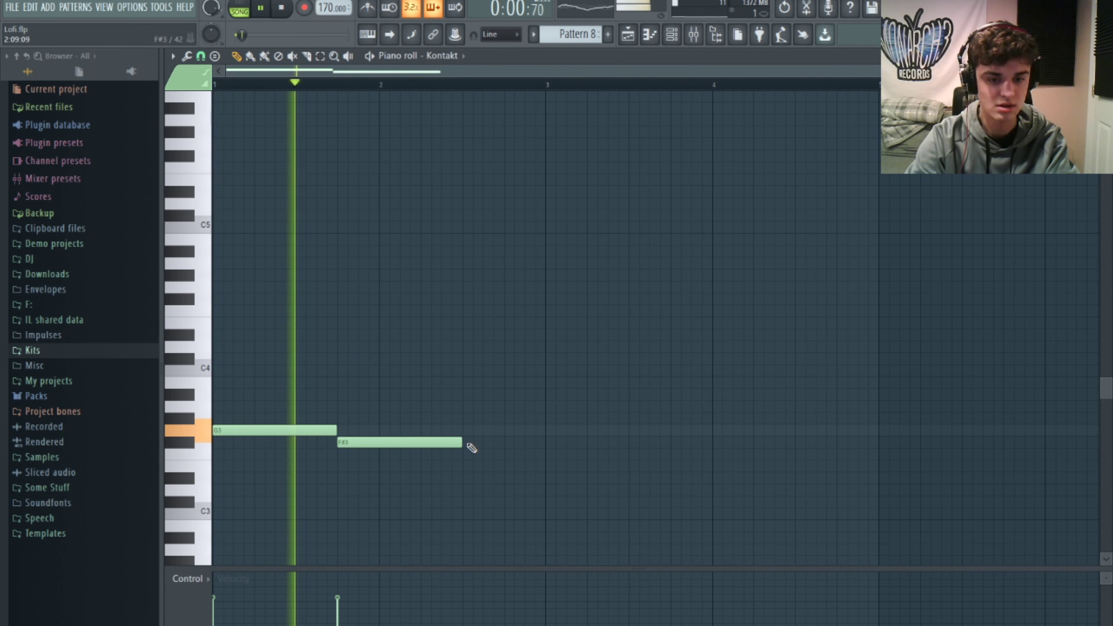
left_click_drag(460, 442, 549, 444)
key("space")
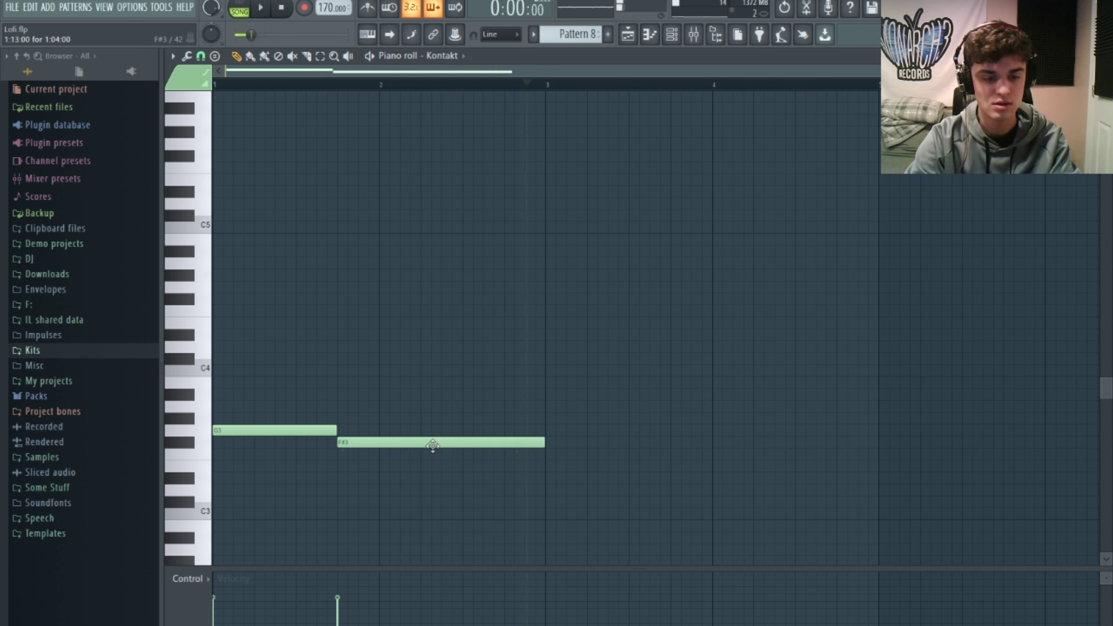
Add a 12-step C#3 at bar 3, followed by a D3 held to the end of bar 4, and play the bass line.
left_click(556, 489)
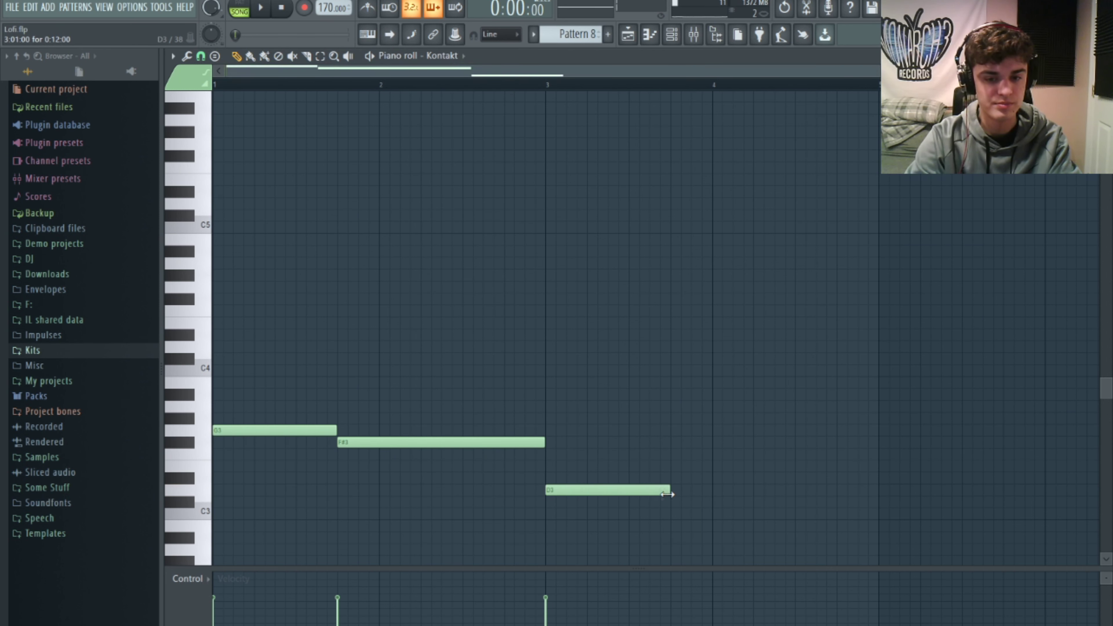
mouse_move(651, 494)
left_mouse_down()
mouse_move(652, 511)
mouse_move(673, 500)
mouse_move(671, 475)
mouse_move(671, 503)
left_mouse_up()
key("space")
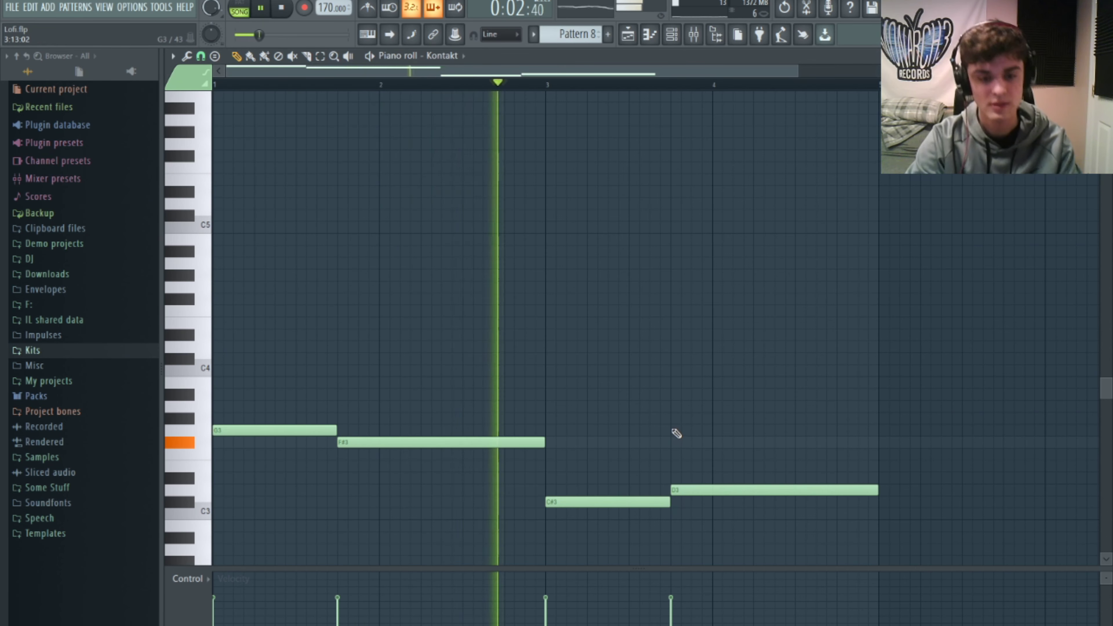
Duplicate the four-bar bass line into bars 5 to 8 and replay it from bar 3.
key("ctrl+a")
key("ctrl+b")
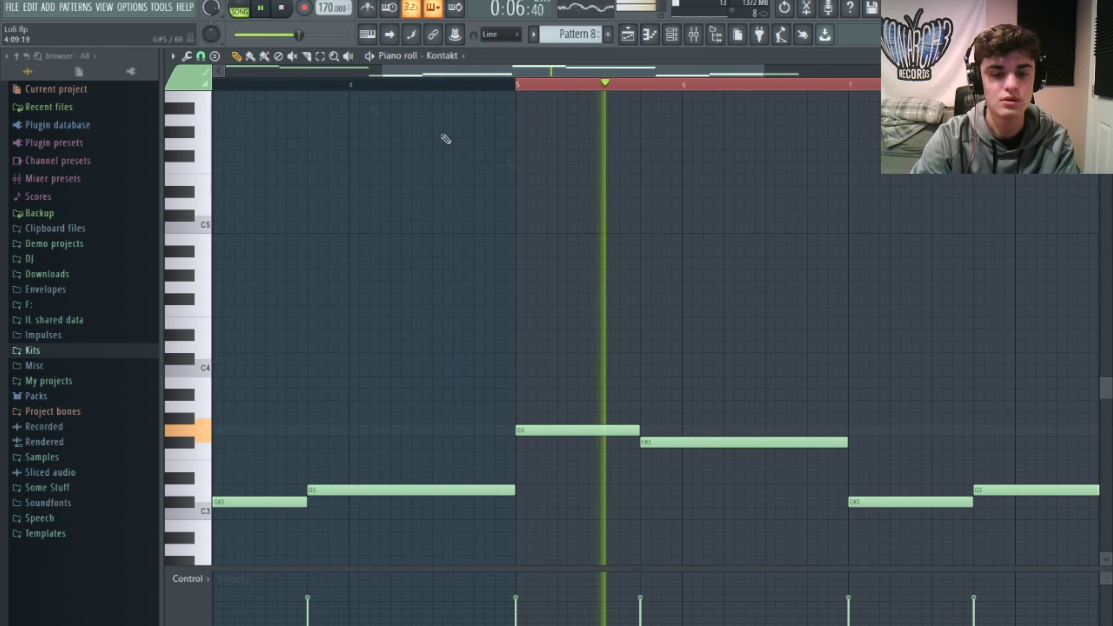
left_click(244, 85)
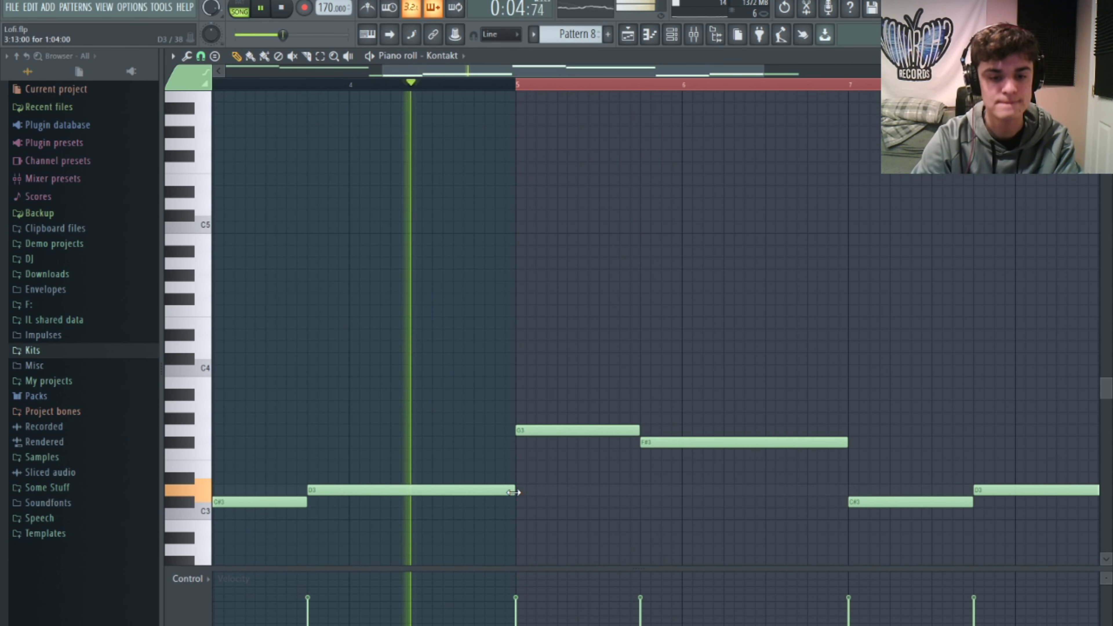
Split the long D3 notes ending bars 4 and 8 into two consecutive D3 notes, each divided at the bar's fifth step.
left_click_drag(514, 492, 390, 492)
left_click(393, 491)
left_click_drag(476, 491, 517, 501)
key("space")
left_click_drag(538, 77, 724, 76)
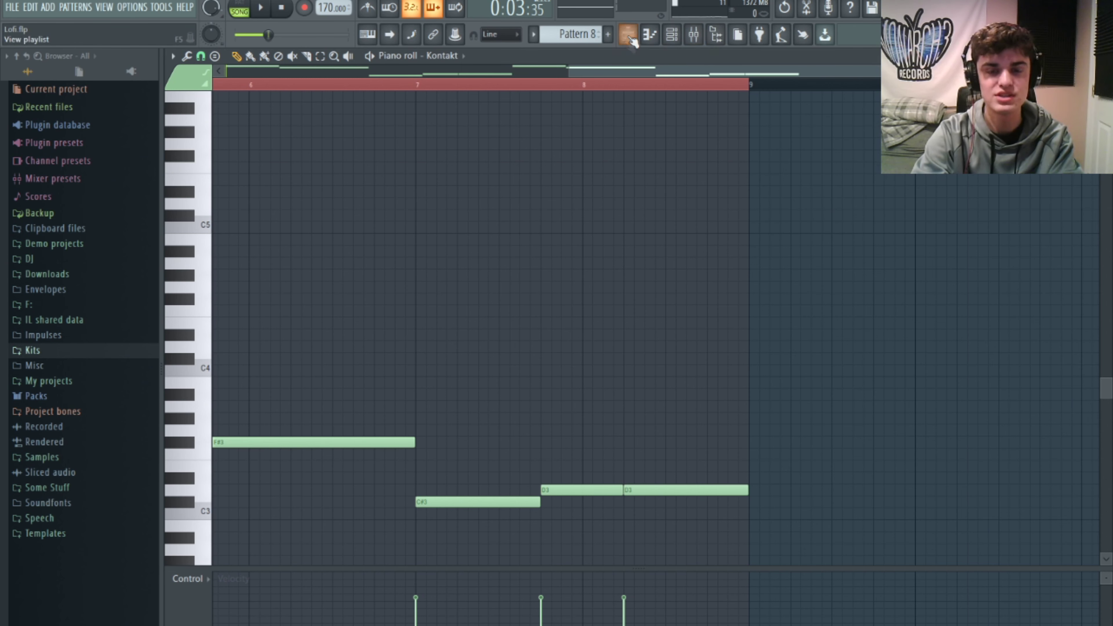
Play the eight-bar arrangement in the playlist together with the Kontakt bass.
left_click(716, 34)
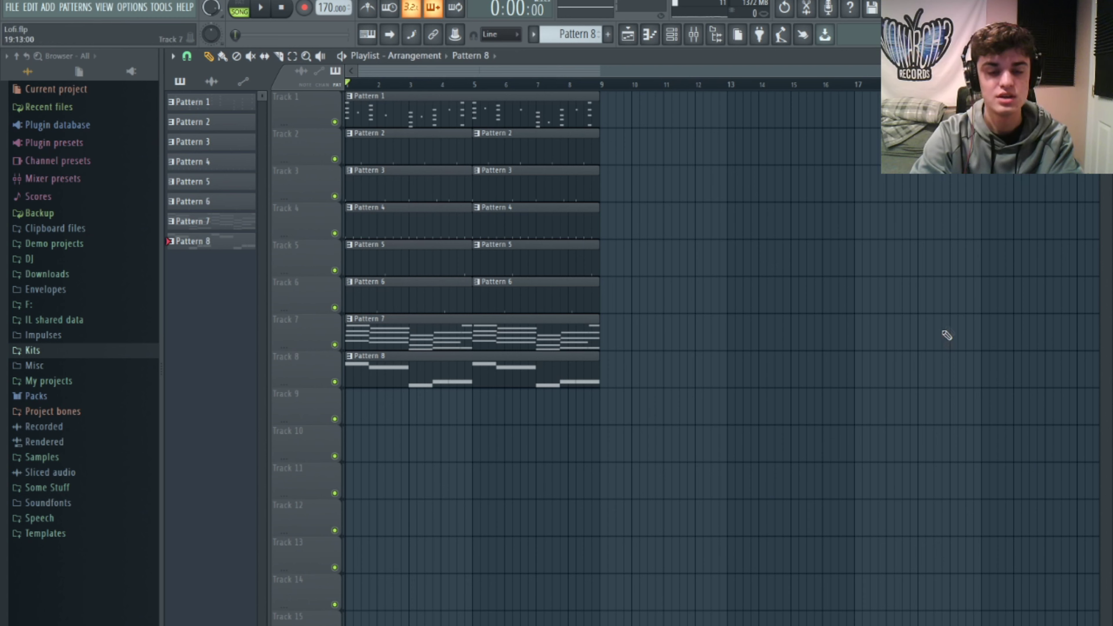
key("space")
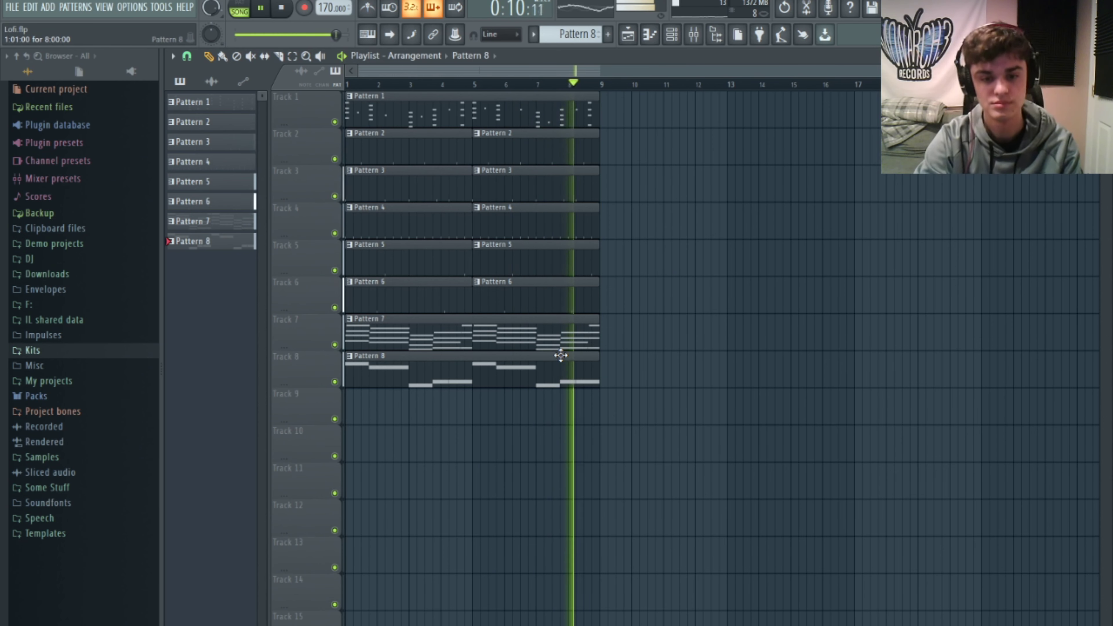
key("space")
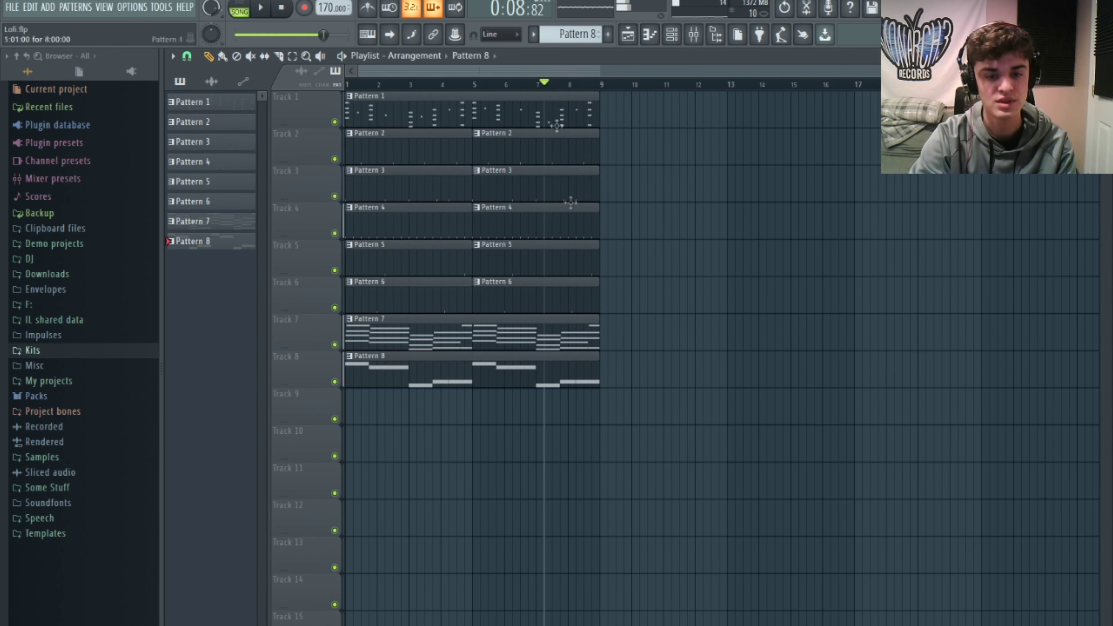
Raise the D3 that starts late in bar 7 of Pattern 8's Kontakt bass line to D4 and play from there.
double_click(546, 383)
left_click_drag(360, 493, 361, 342)
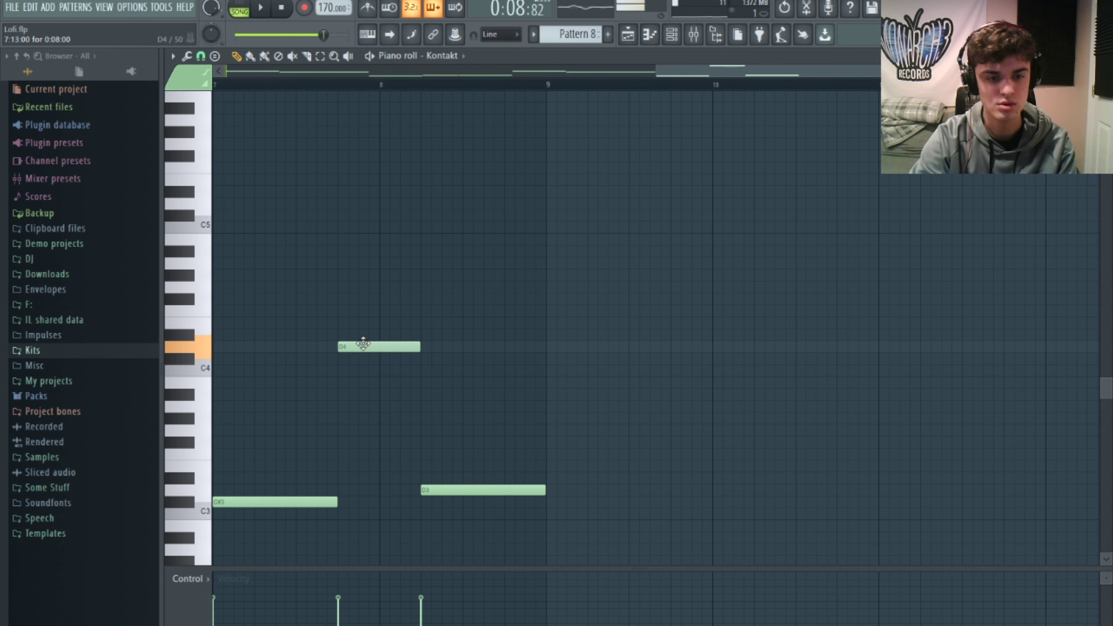
left_click(330, 84)
key("space")
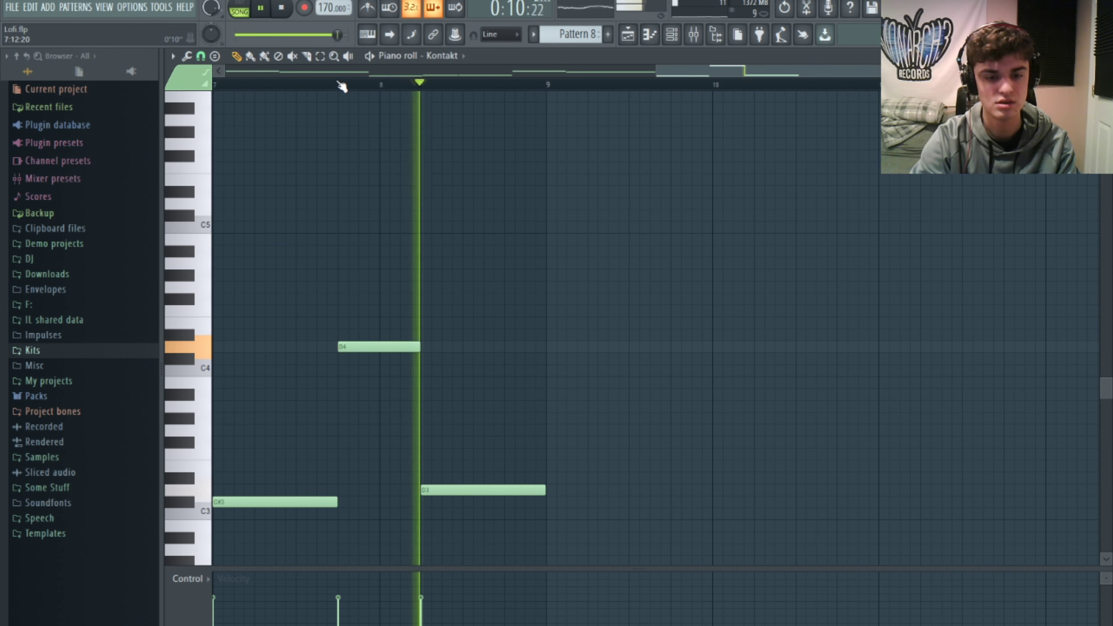
Replay the bass line from bar 7 to check the octave jump, and return to the playlist.
key("space")
key("space")
left_click_drag(685, 73, 591, 72)
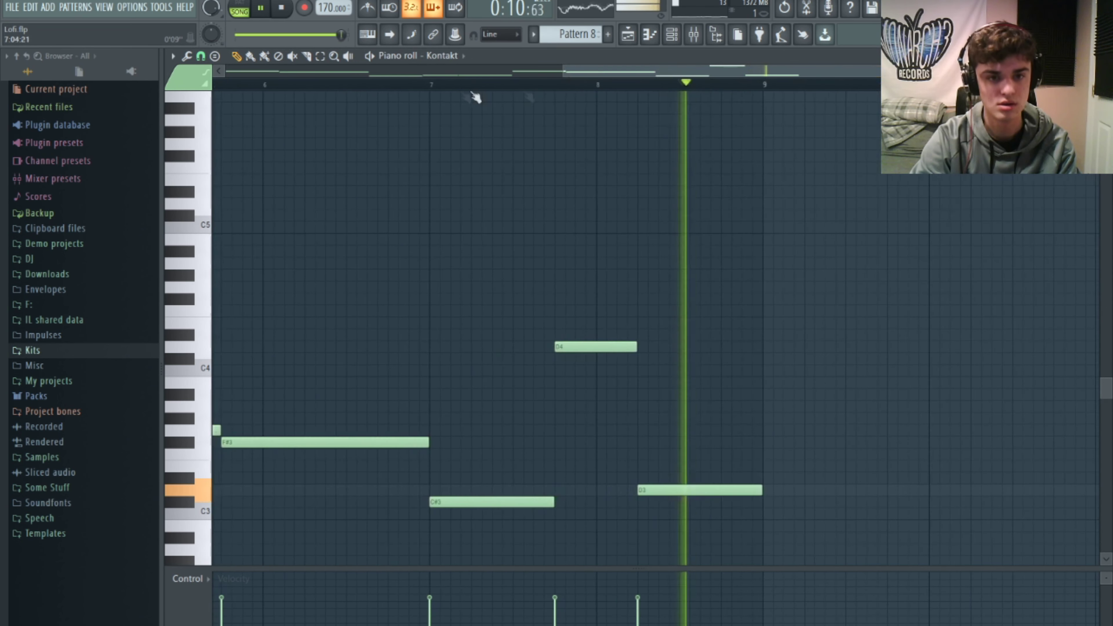
key("space")
left_click(430, 84)
key("space")
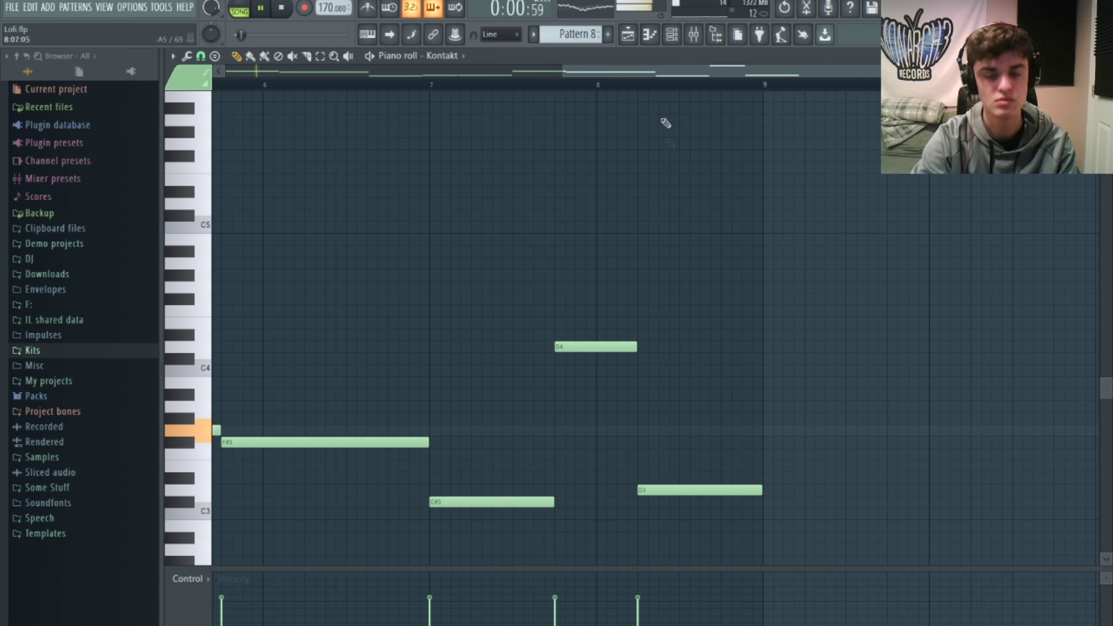
key("space")
key("F5")
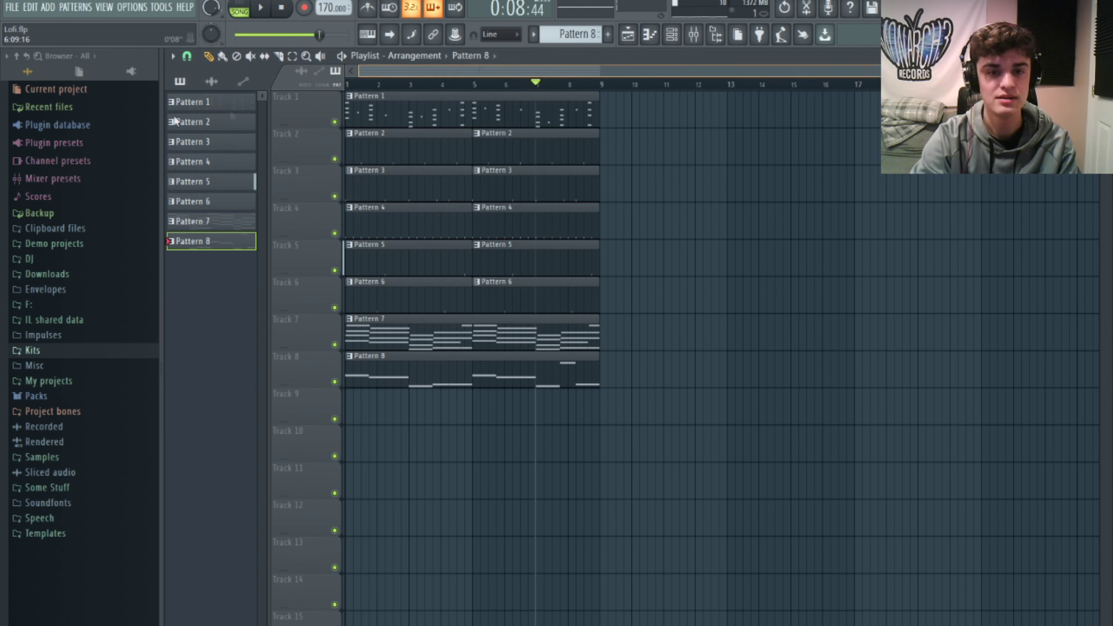
Examine the opening bars of the full arrangement in the playlist.
left_click_drag(416, 84, 346, 84)
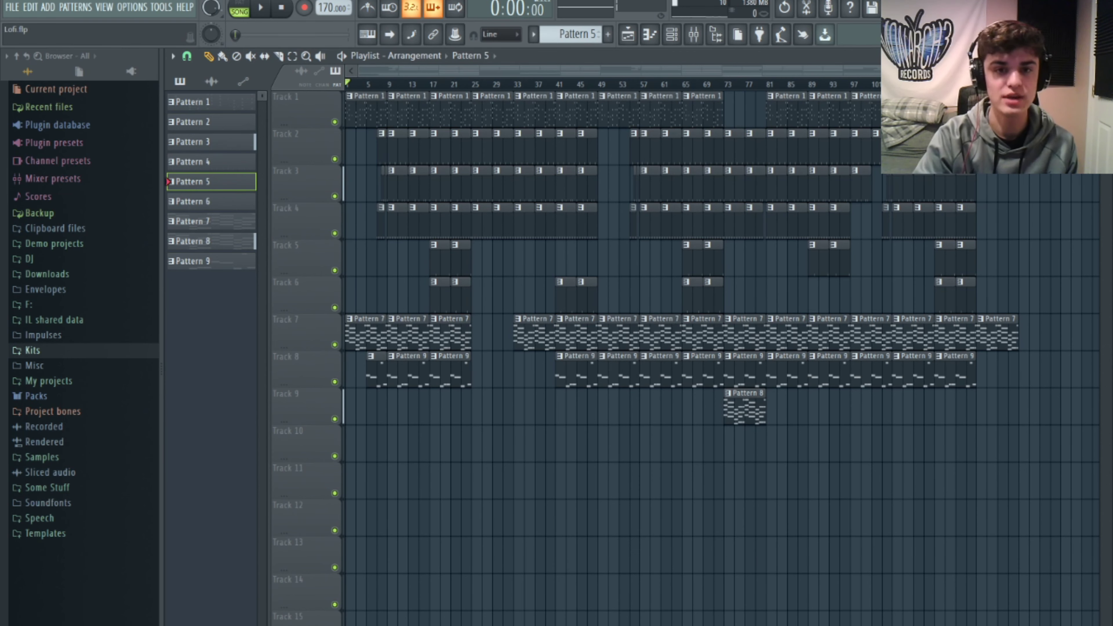
scroll(467, 99, "up", 5)
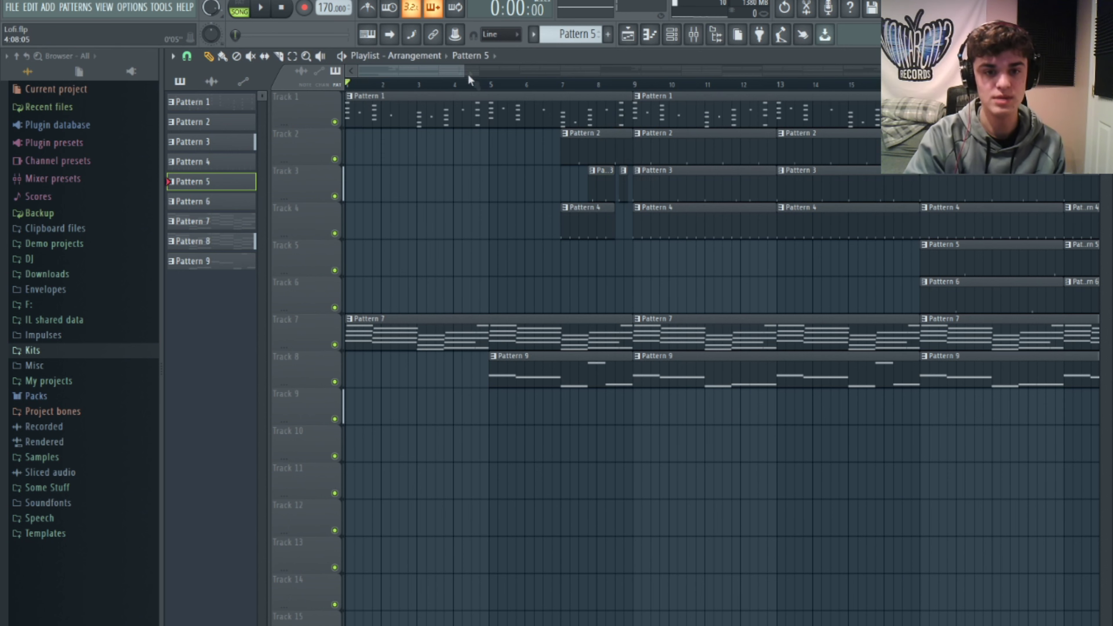
Examine the arrangement from bar 7 to the section starting at bar 73, moving the playhead to the section starts along the way.
left_click_drag(491, 87, 570, 97)
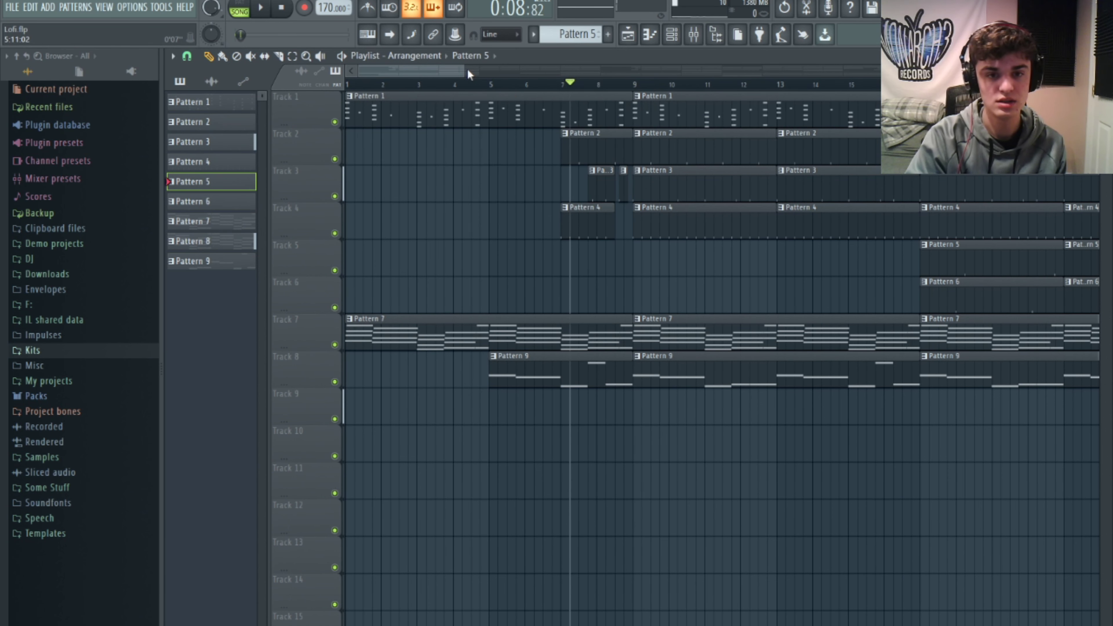
left_click_drag(460, 71, 651, 70)
left_click(452, 85)
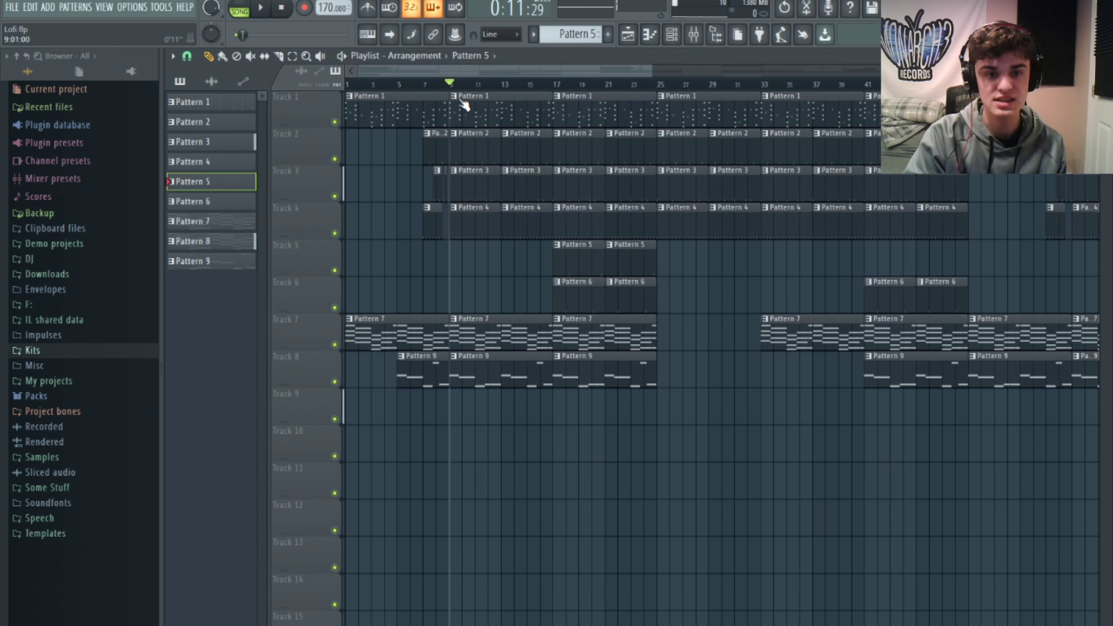
left_click_drag(464, 105, 666, 173)
left_click_drag(613, 77, 707, 71)
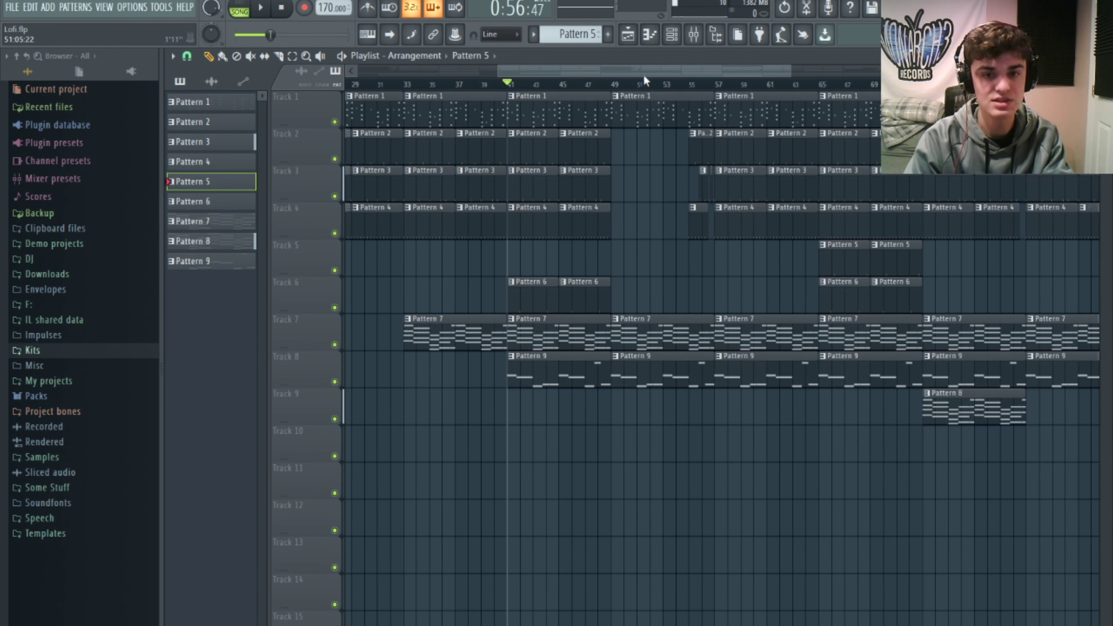
left_click_drag(643, 73, 674, 81)
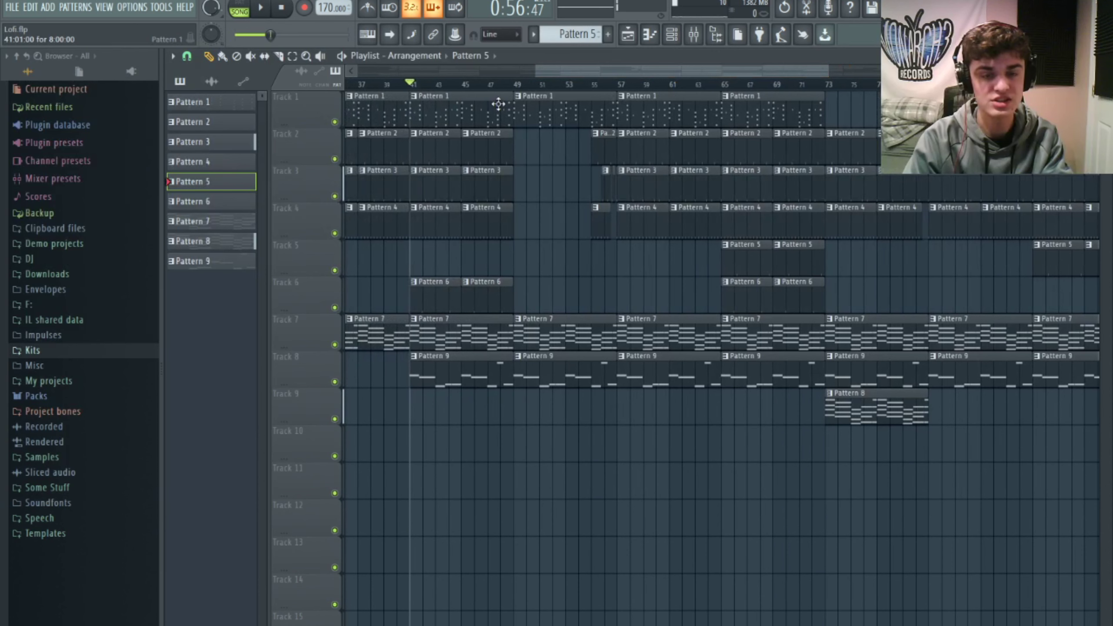
left_click_drag(523, 87, 837, 171)
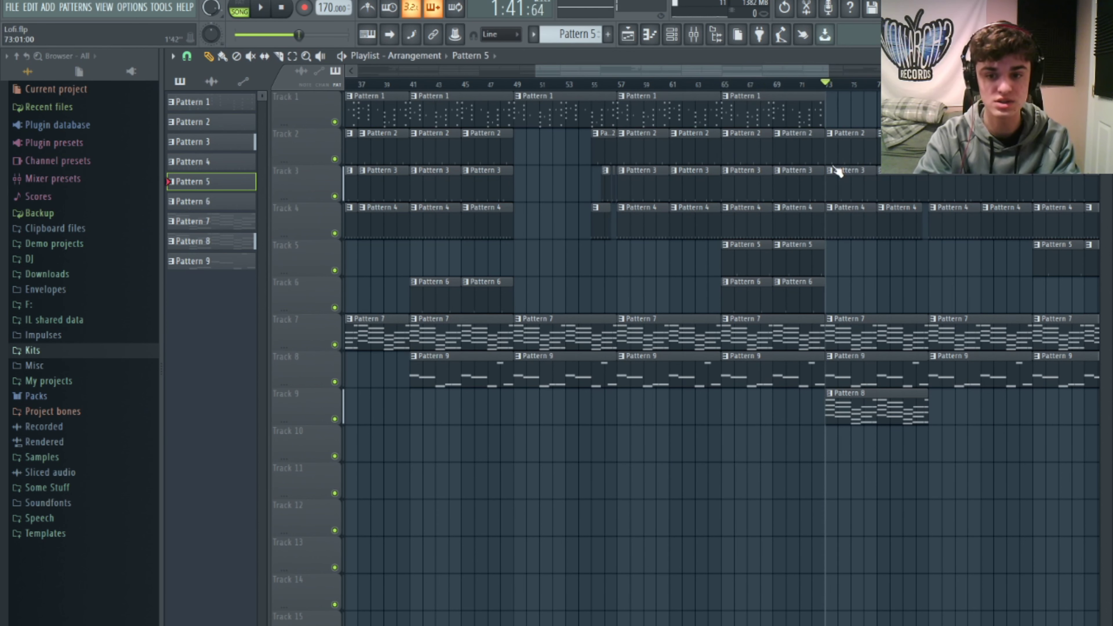
left_click_drag(741, 66, 898, 86)
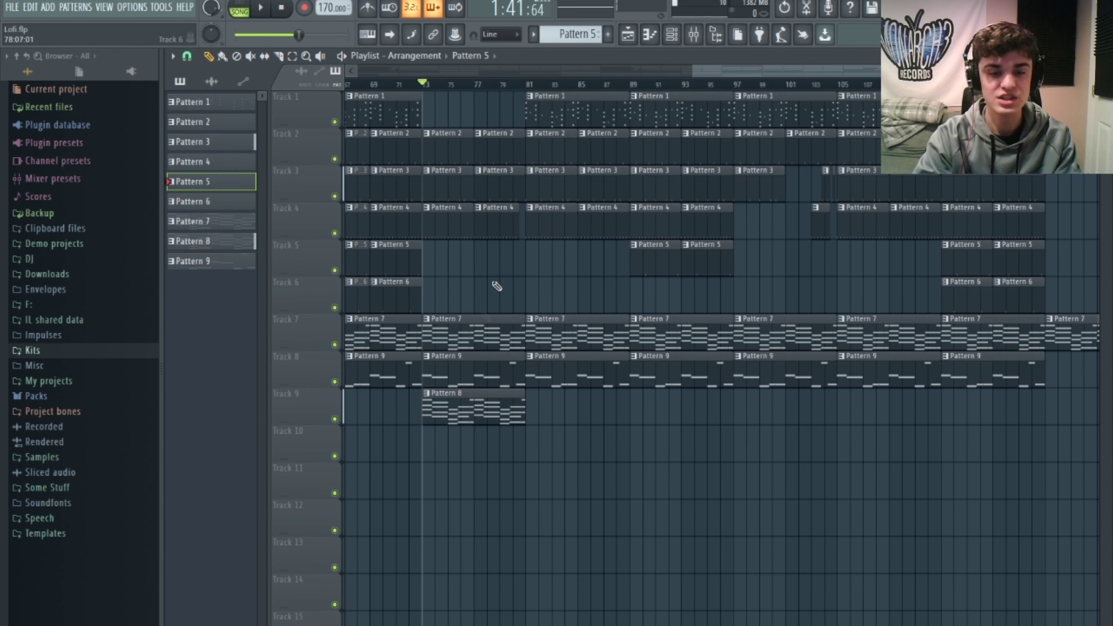
Open Pattern 8's LABS notes from the clip at bar 73, play them from the start, and return to the playlist.
double_click(454, 416)
left_click_drag(526, 72, 311, 85)
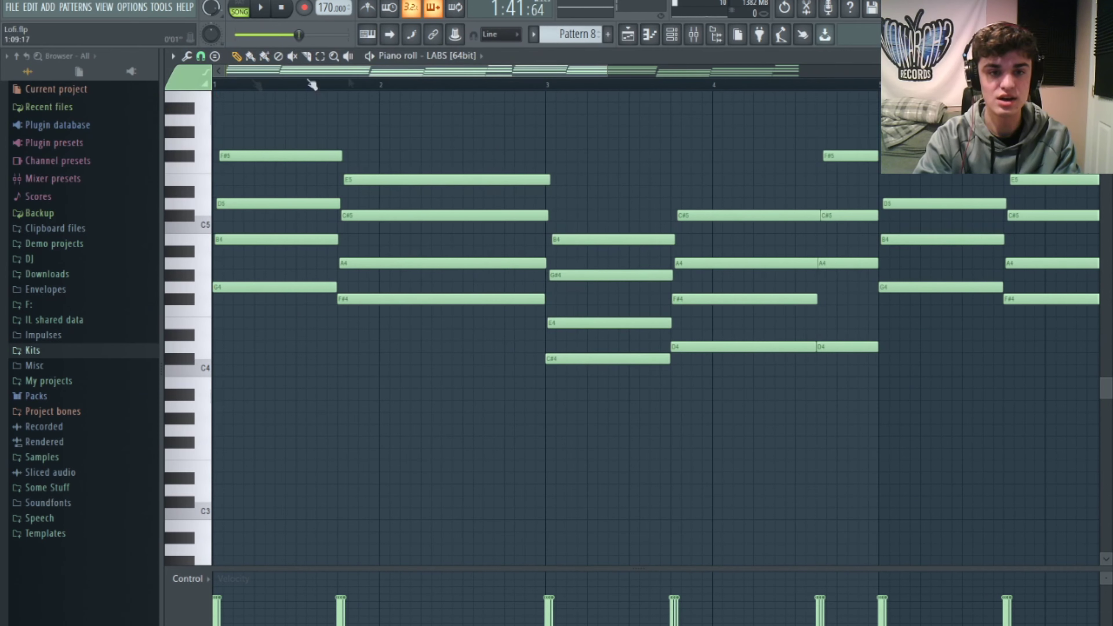
key("space")
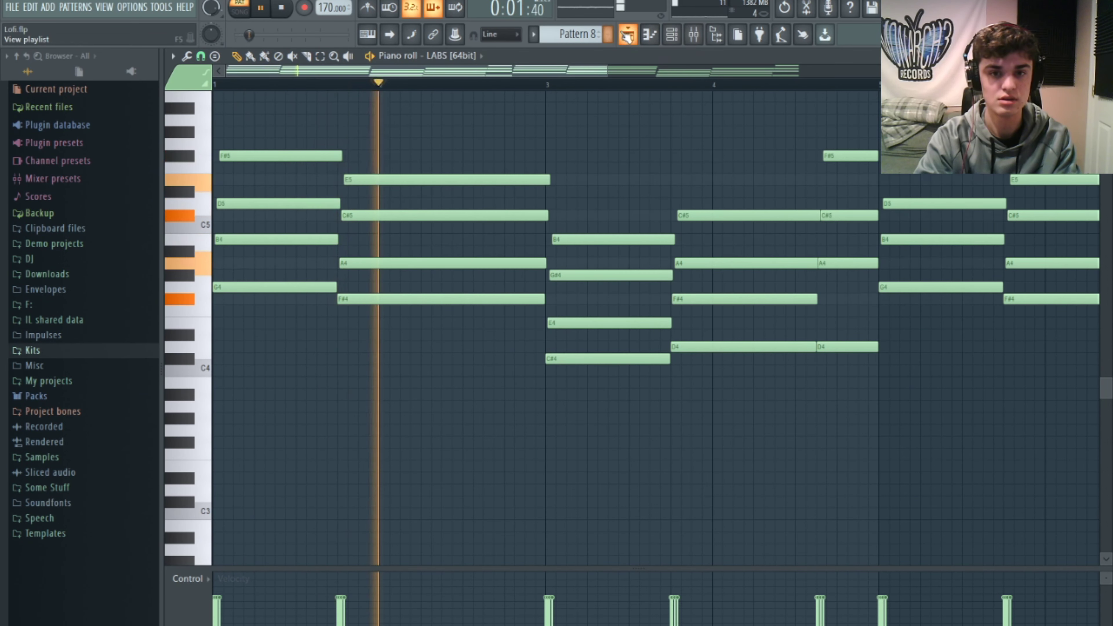
key("space")
key("F5")
Open Pattern 7's LABS notes, play them from the start to compare with Pattern 8, and return to the playlist.
double_click(478, 339)
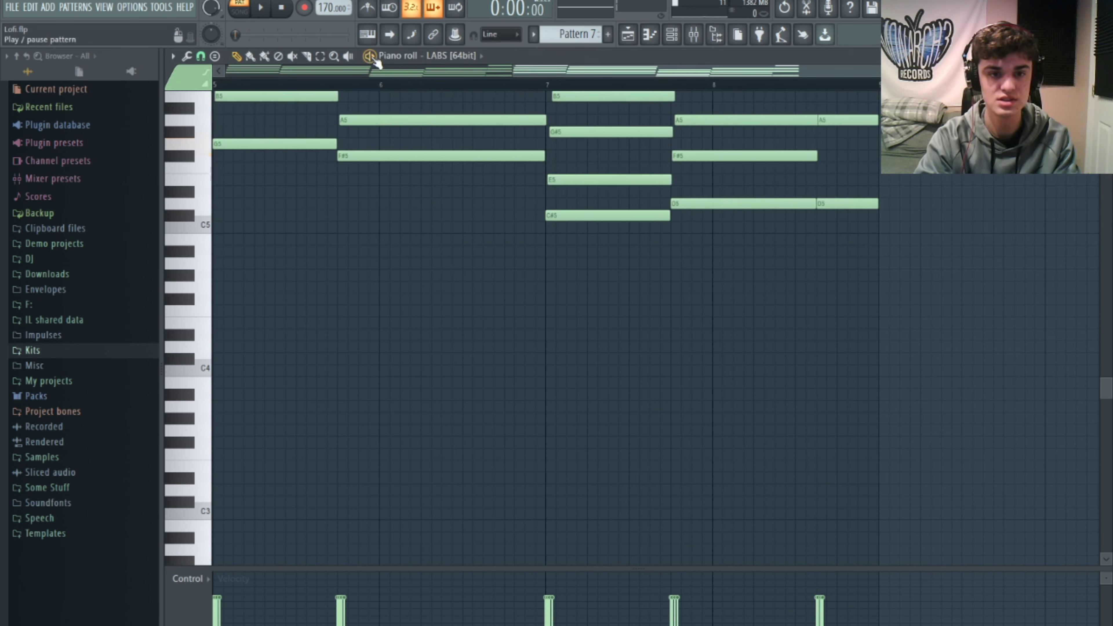
left_click(372, 57)
left_click_drag(548, 71, 272, 75)
scroll(499, 310, "up", 5)
key("space")
left_click(636, 33)
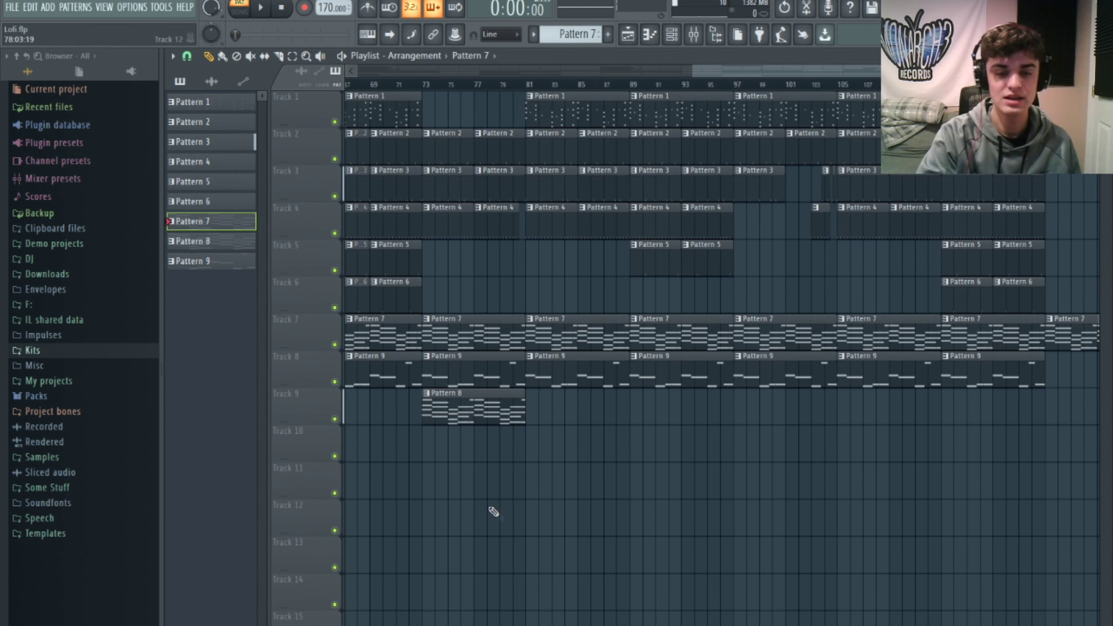
Examine the arrangement from bar 81 to the closing Pattern 7 clip, including the break at bar 97, and return to the song's start.
left_click_drag(738, 74, 771, 72)
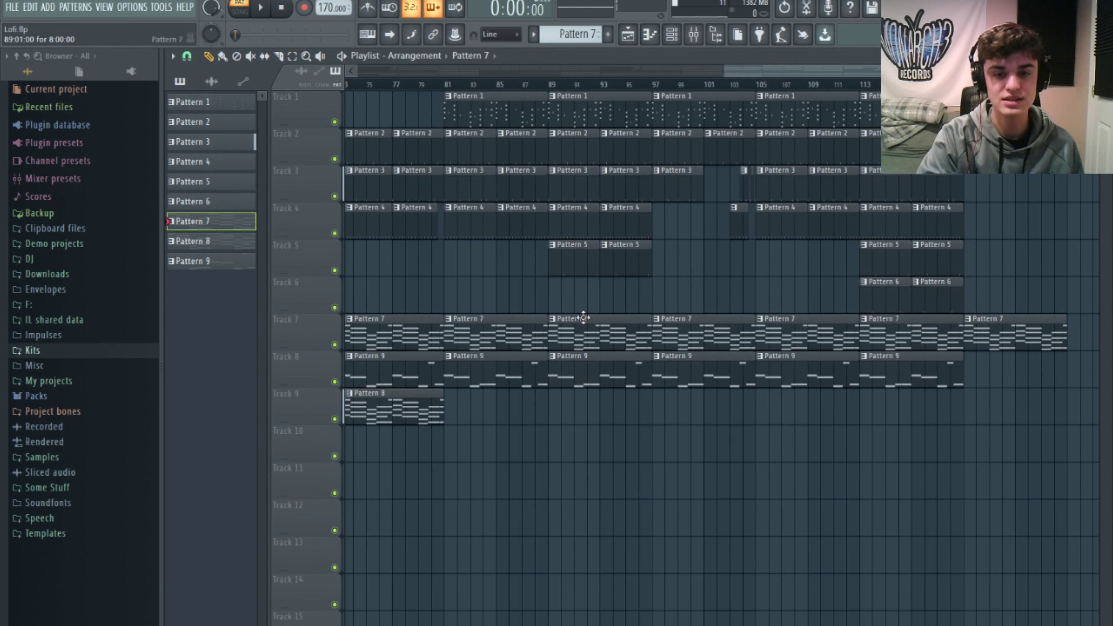
left_click_drag(749, 69, 797, 71)
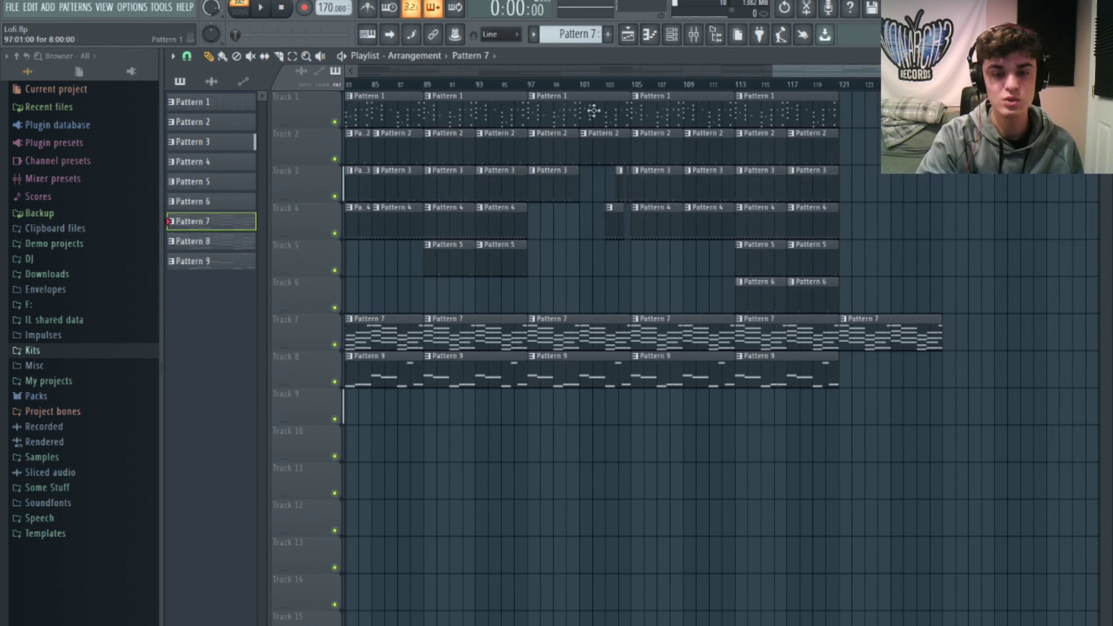
left_click(529, 84)
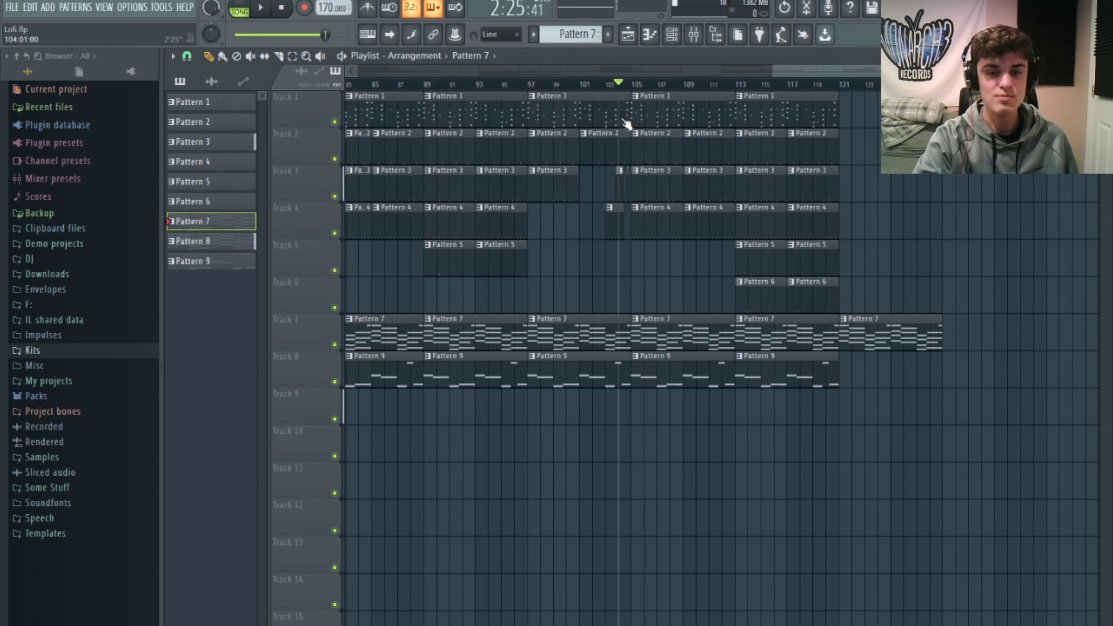
key("space")
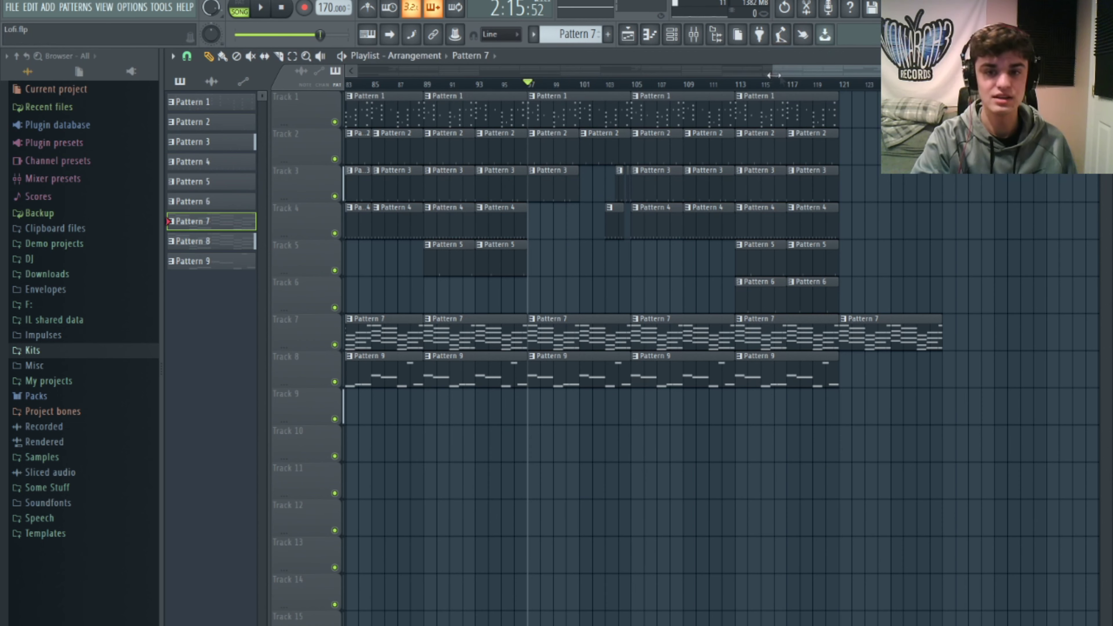
left_click_drag(779, 74, 832, 77)
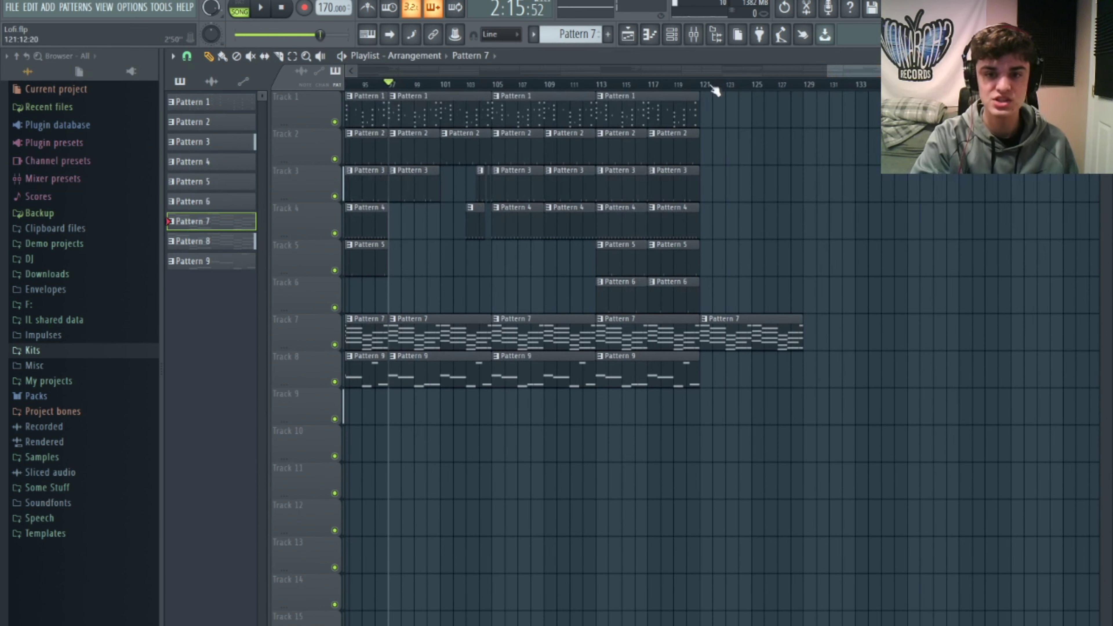
left_click_drag(711, 84, 716, 87)
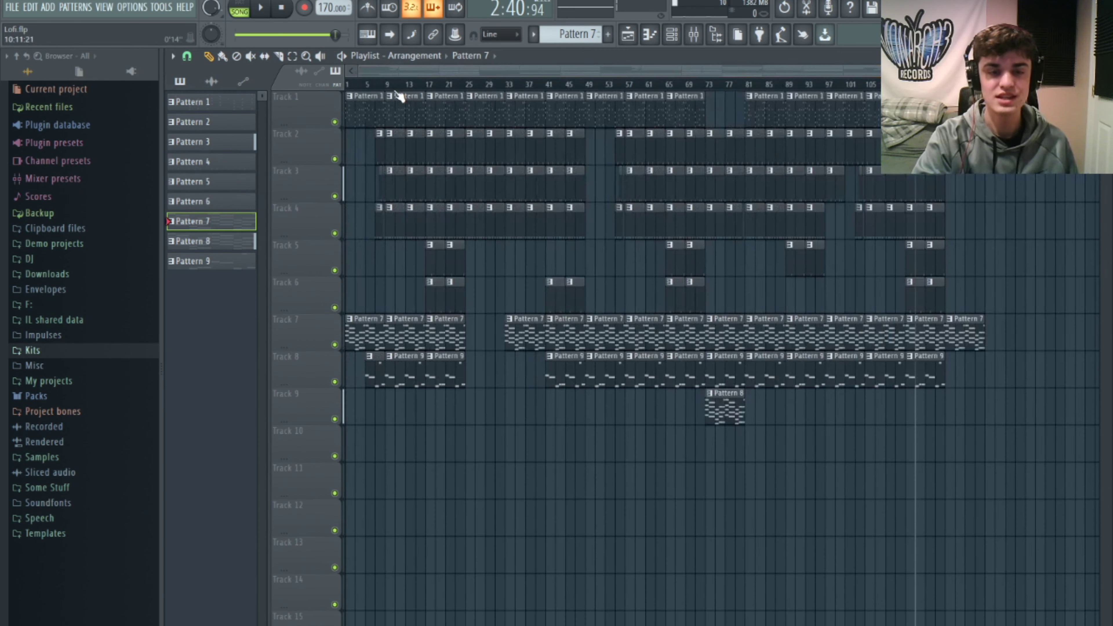
left_click_drag(1090, 71, 585, 127)
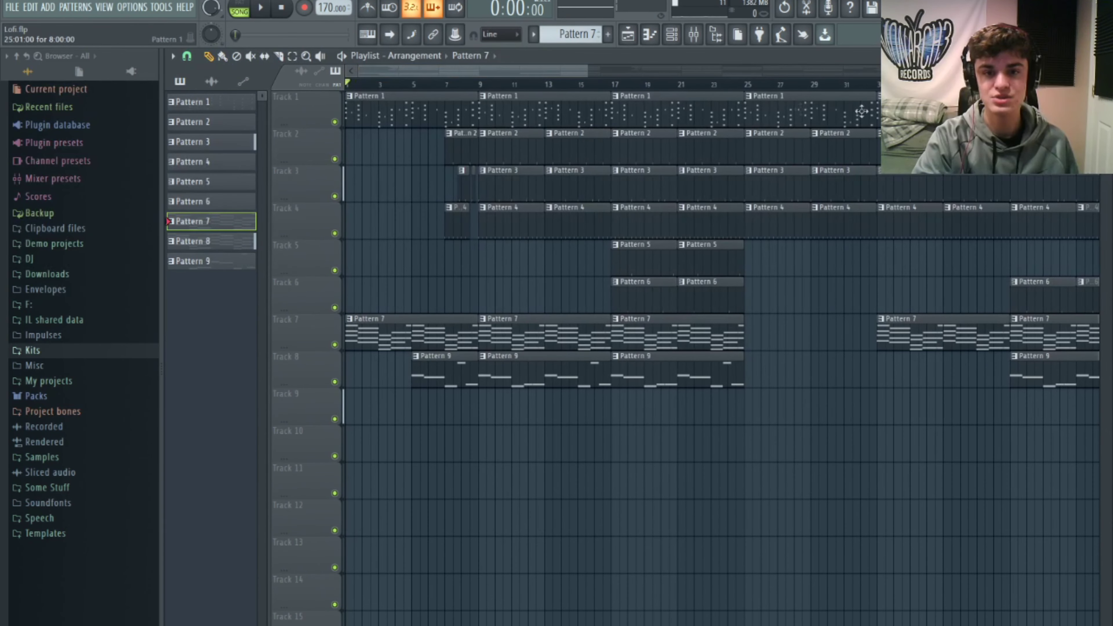